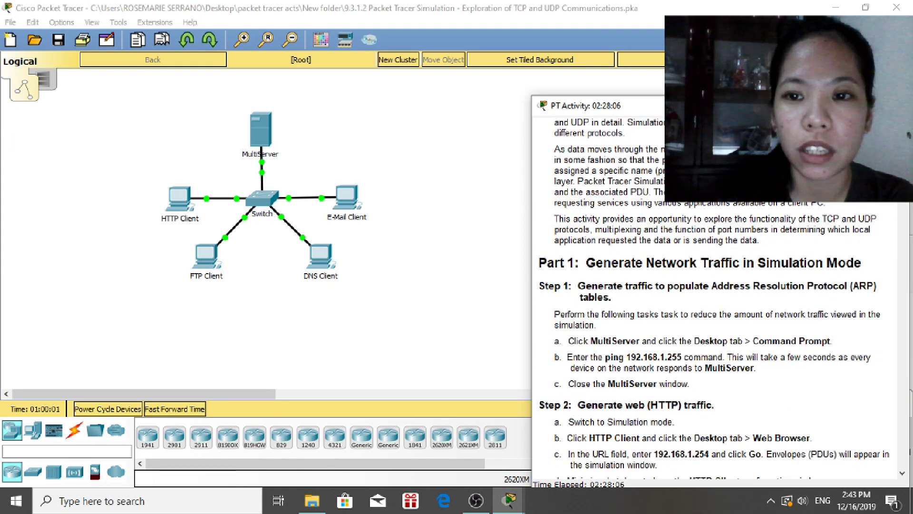
Review the Part 1 instructions and open the Command Prompt on MultiServer.
scroll(773, 213, up, 4)
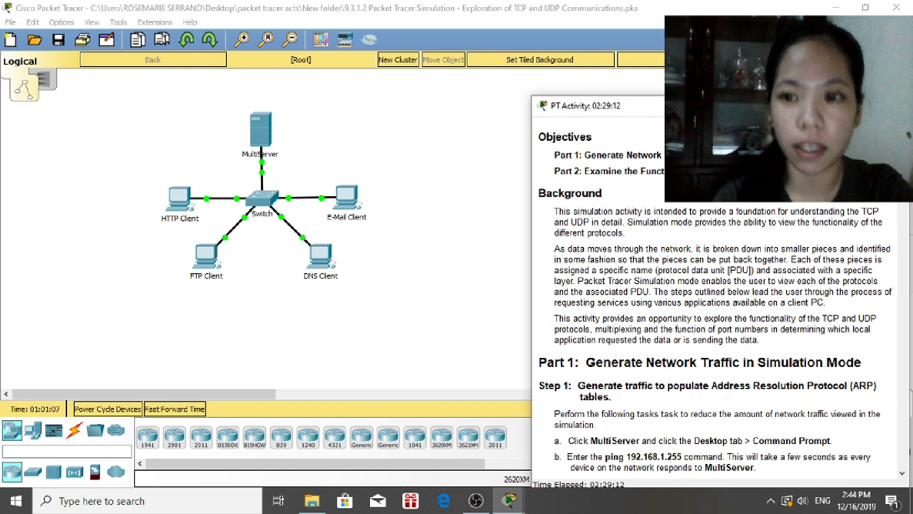
scroll(714, 295, down, 5)
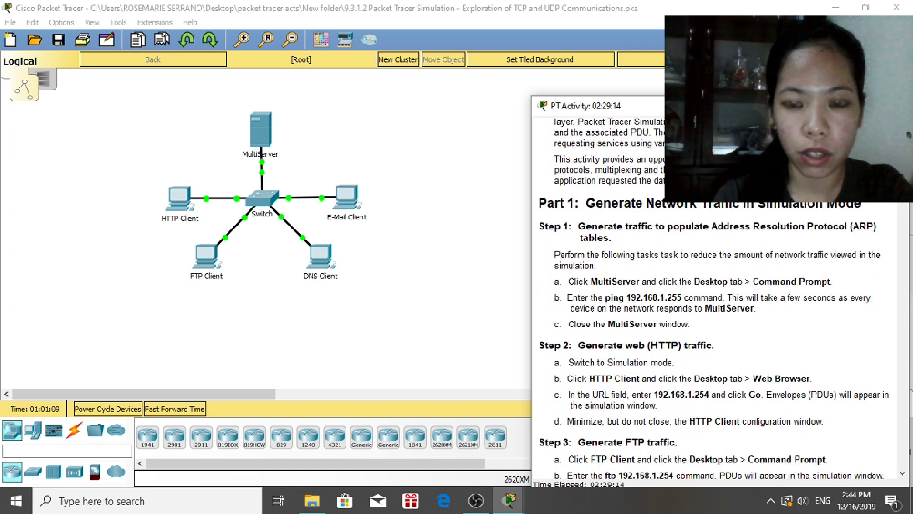
scroll(709, 228, down, 1)
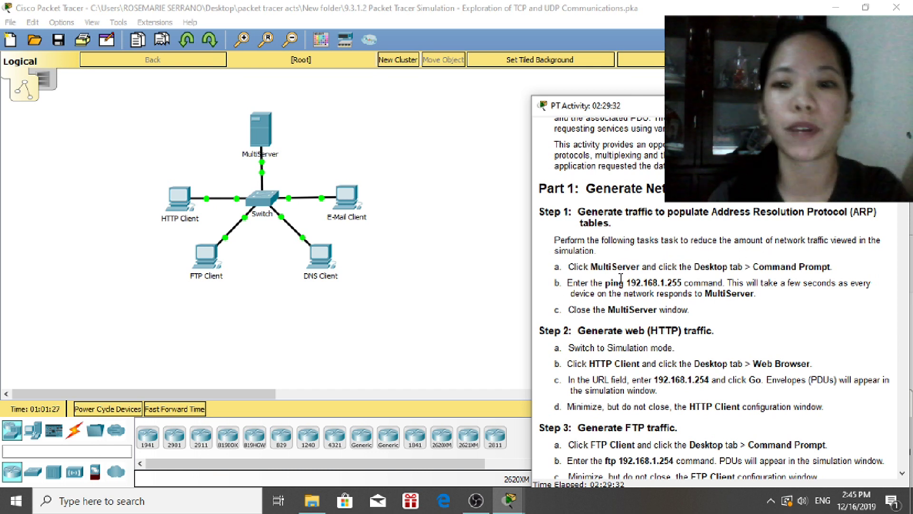
click(260, 146)
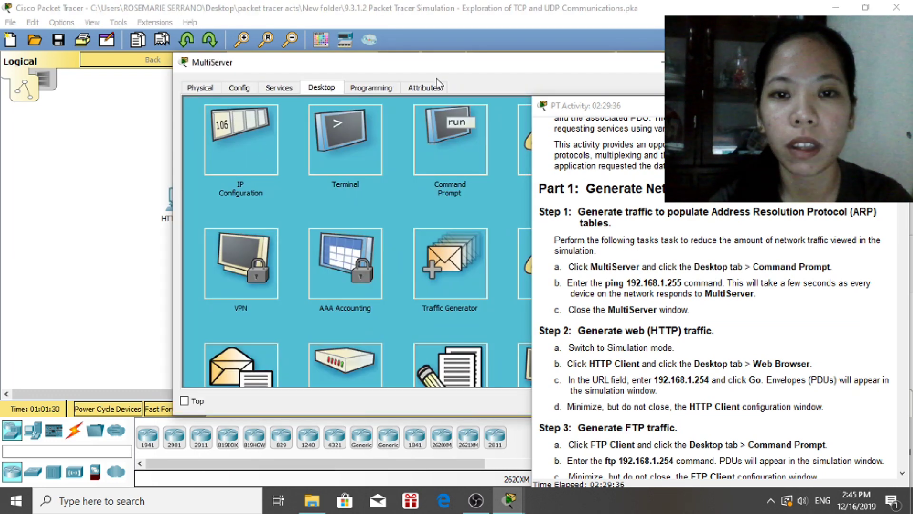
drag(439, 70, 279, 81)
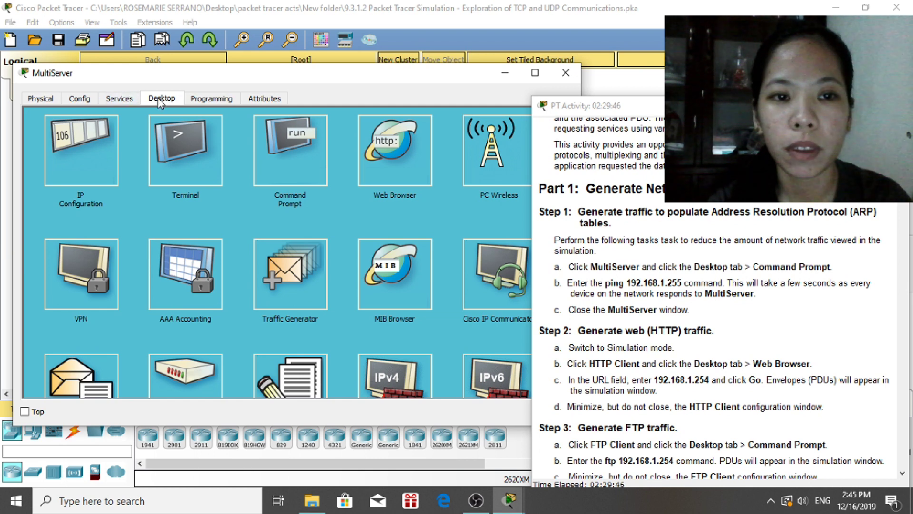
click(270, 161)
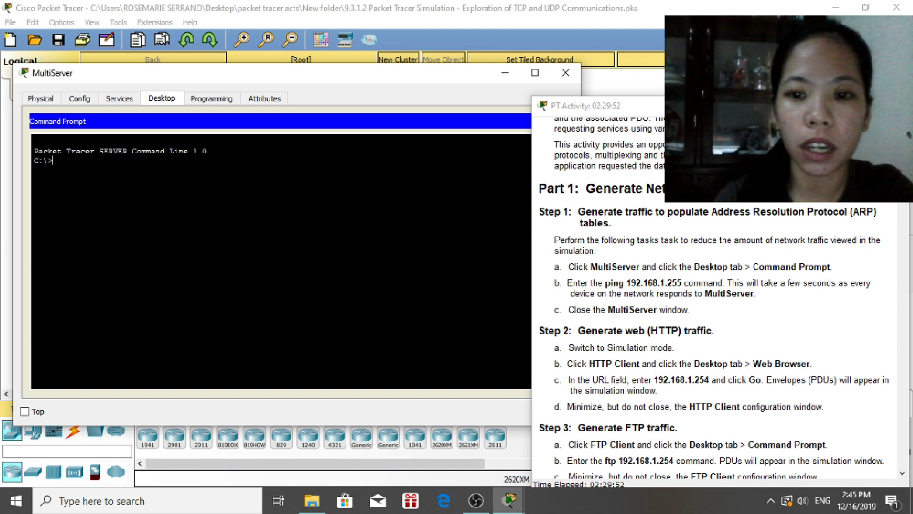
Run ping 192.168.1.255 from MultiServer to populate the ARP tables, and close the MultiServer window.
text(g)
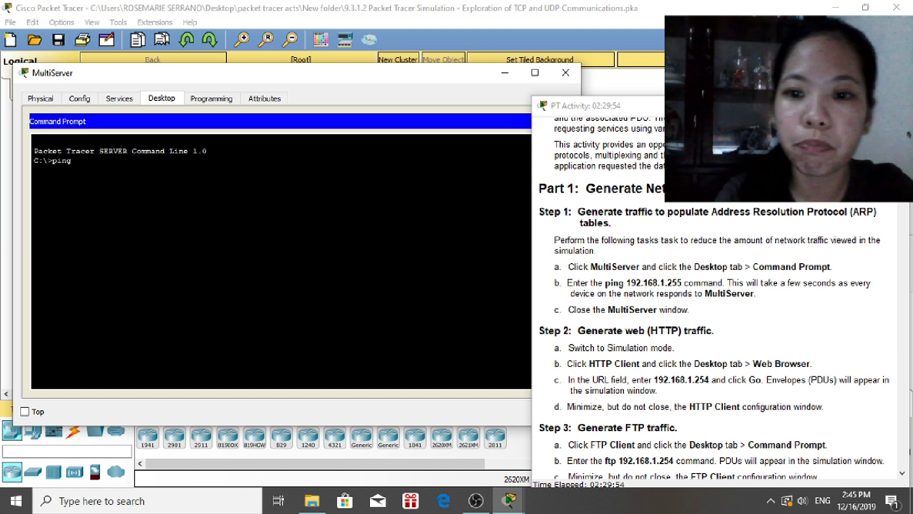
text( 192)
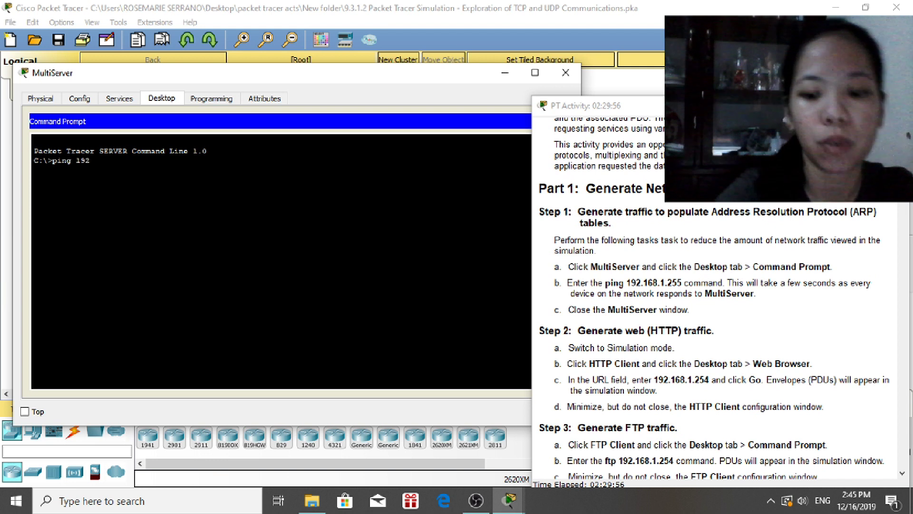
text(.168.)
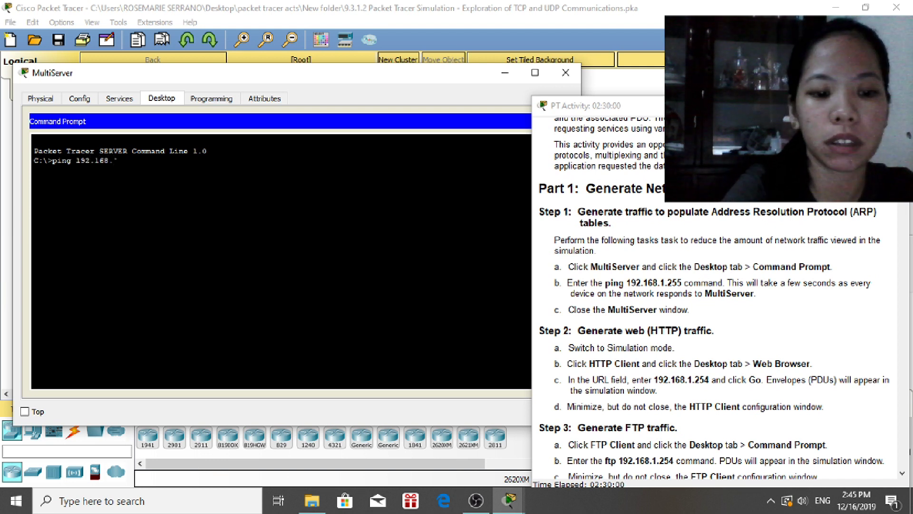
text(1)
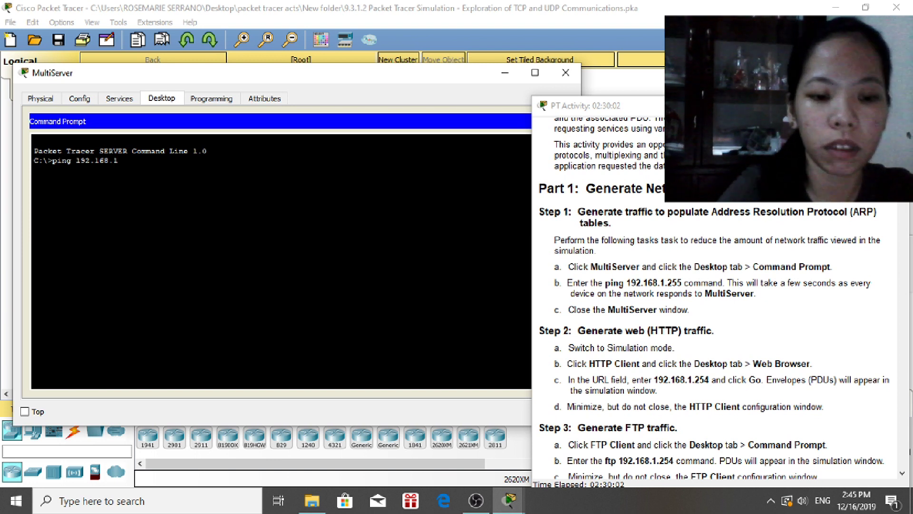
text(.255)
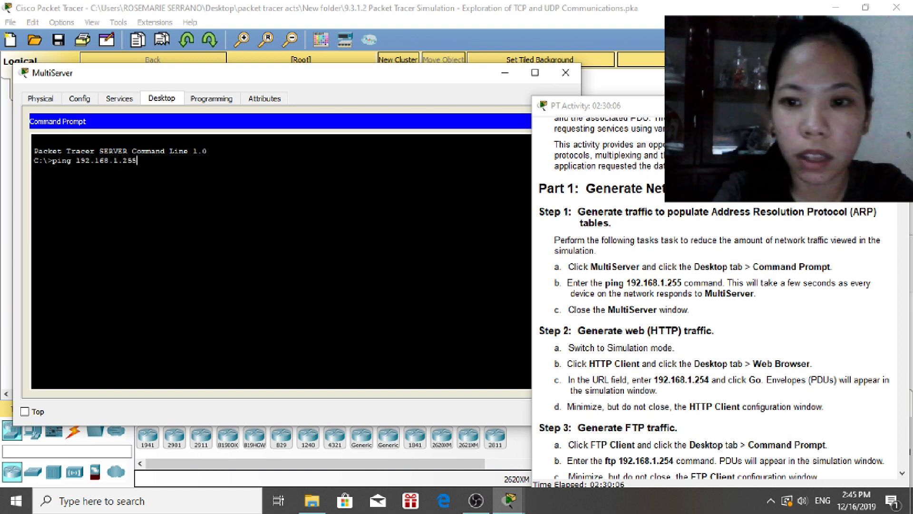
key(Return)
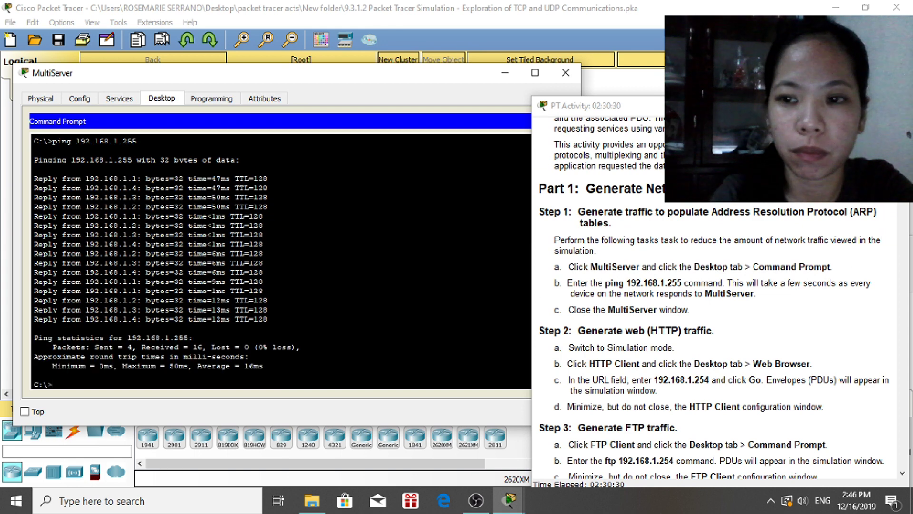
drag(902, 175, 902, 190)
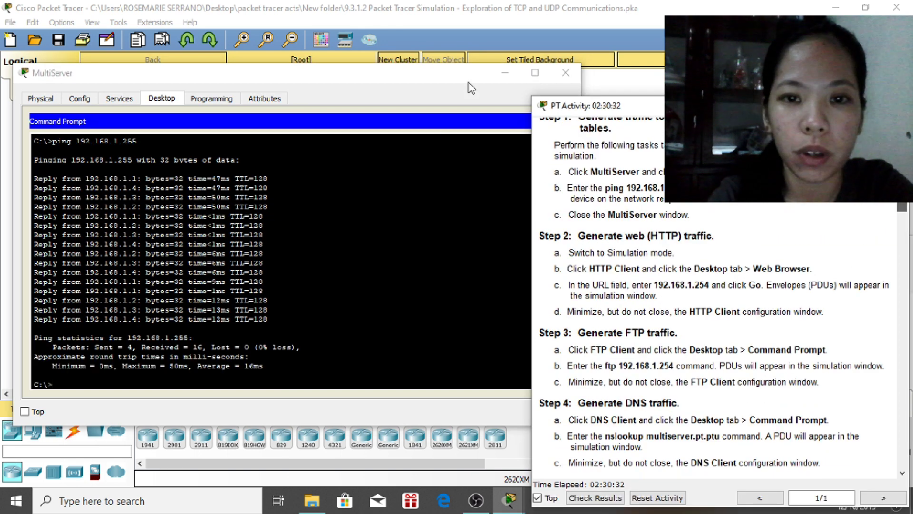
click(566, 74)
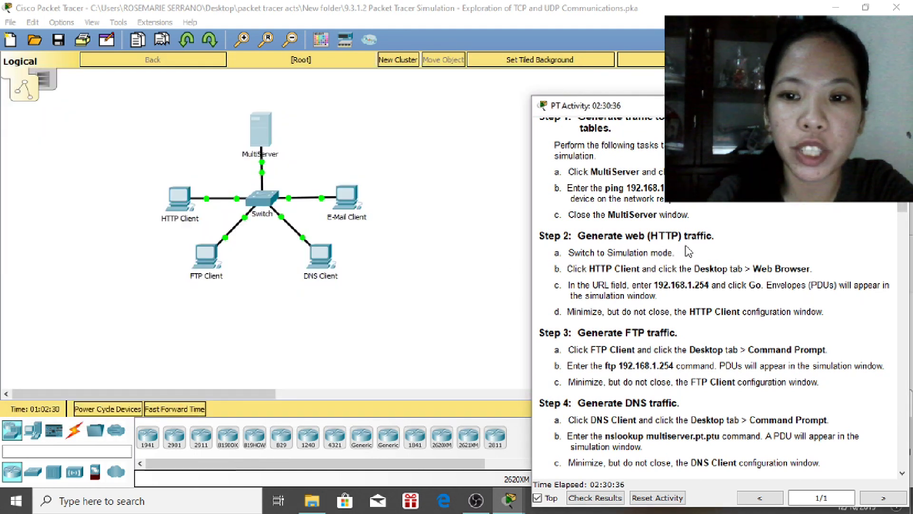
Switch the network from Realtime to Simulation mode, keeping the activity instructions clear of the topology.
drag(713, 105, 604, 105)
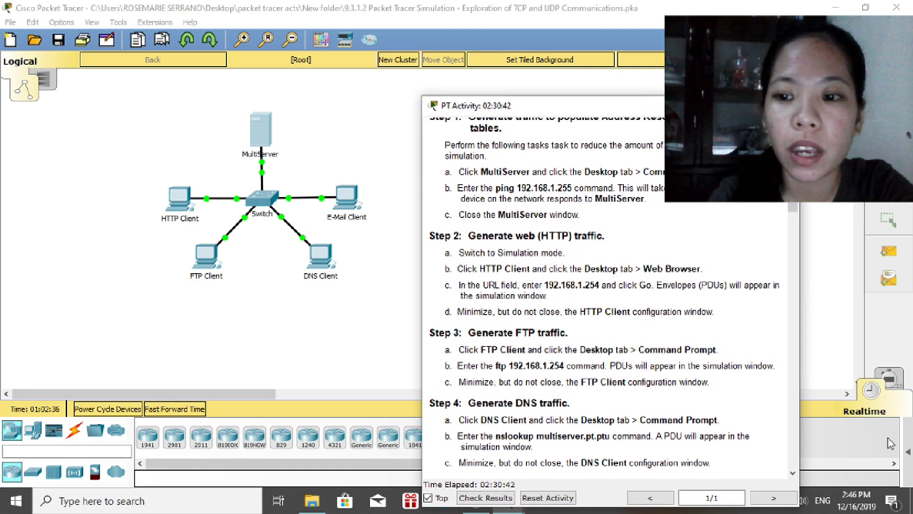
click(888, 378)
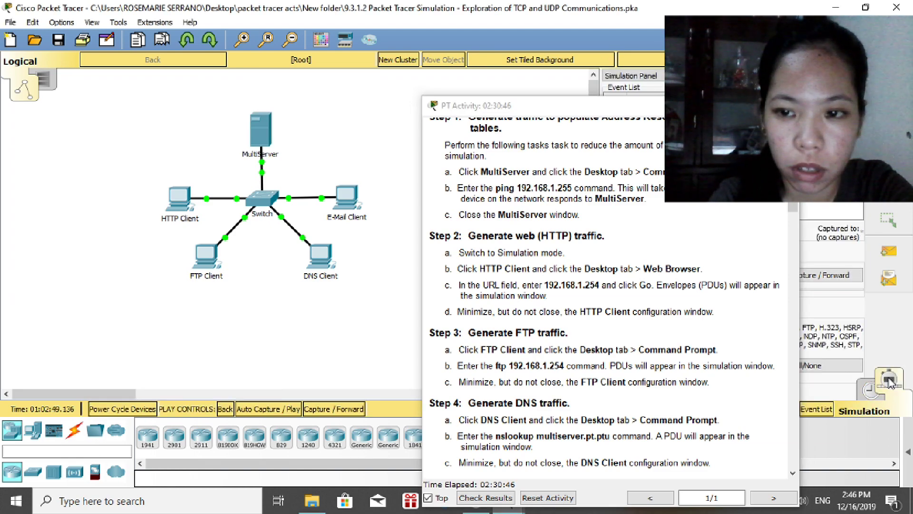
drag(631, 112, 397, 124)
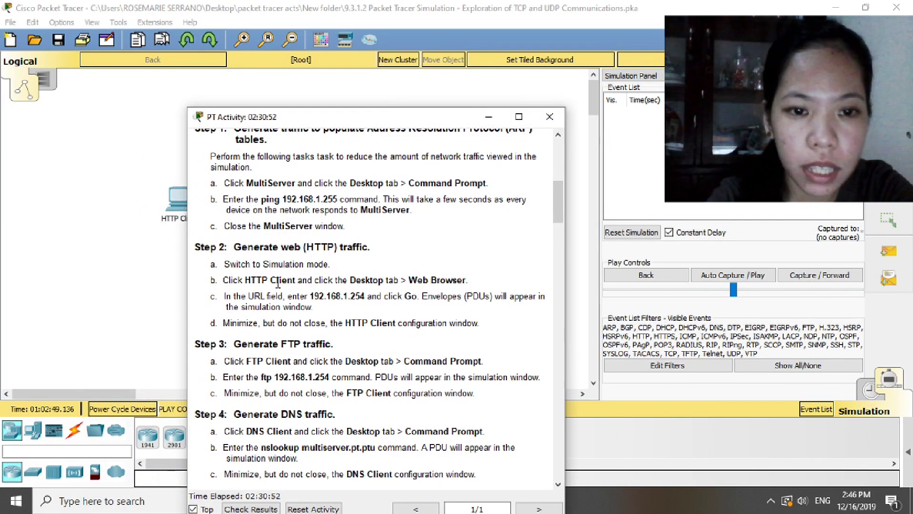
drag(423, 118, 698, 109)
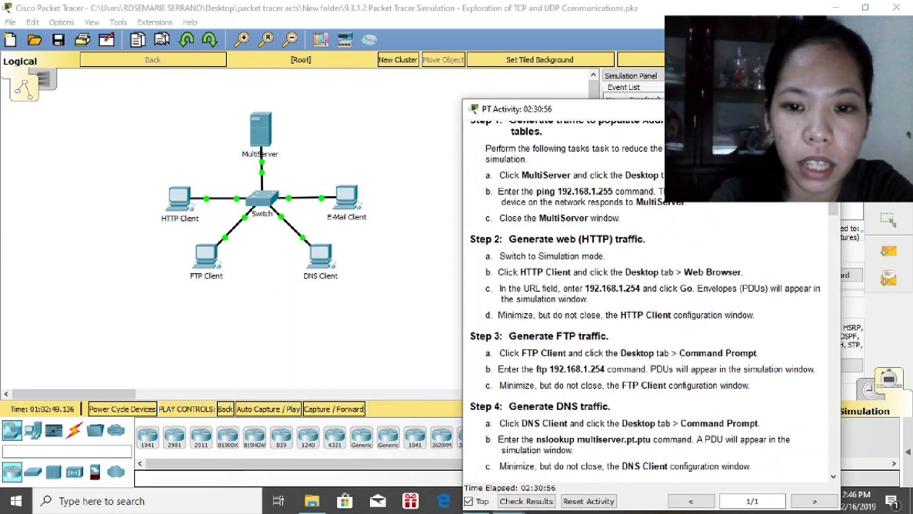
Open the Web Browser on HTTP Client, with the activity instructions moved out of its way.
click(184, 206)
drag(449, 69, 283, 81)
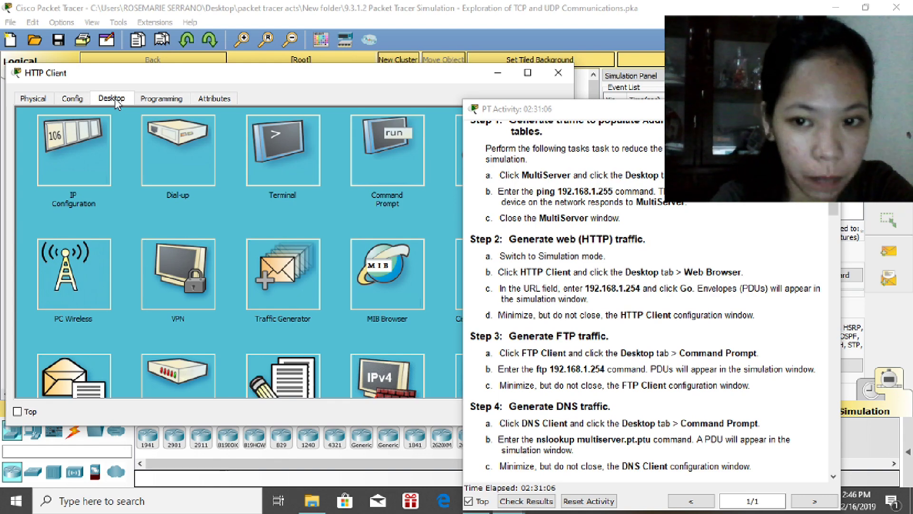
drag(637, 112, 729, 78)
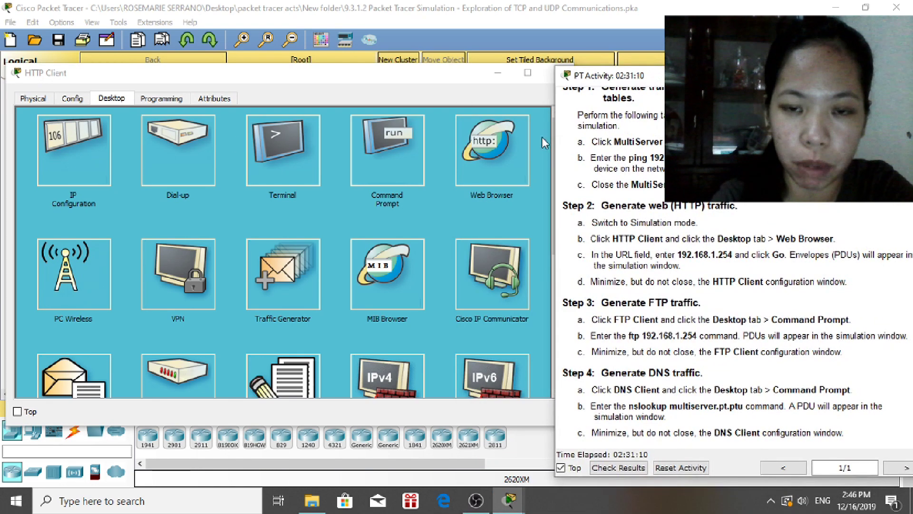
click(493, 143)
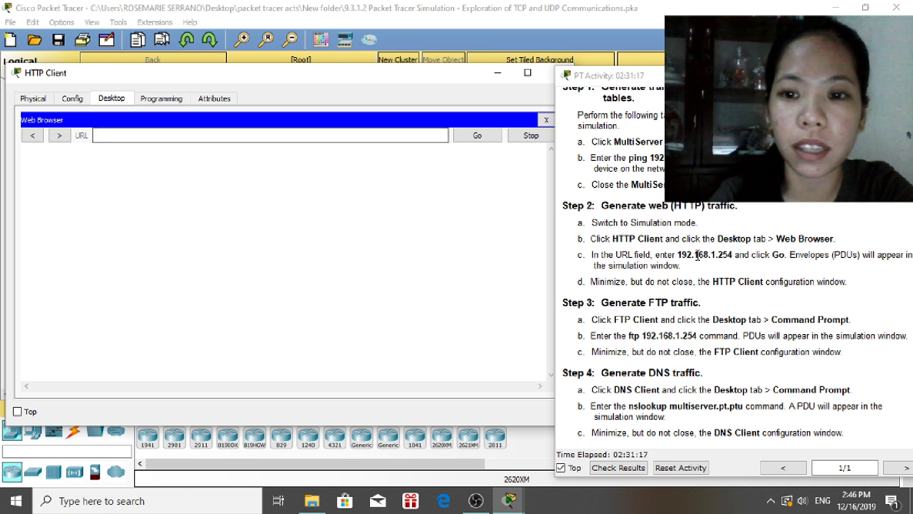
Request the web page at 192.168.1.254 in HTTP Client's browser.
click(366, 137)
text(192)
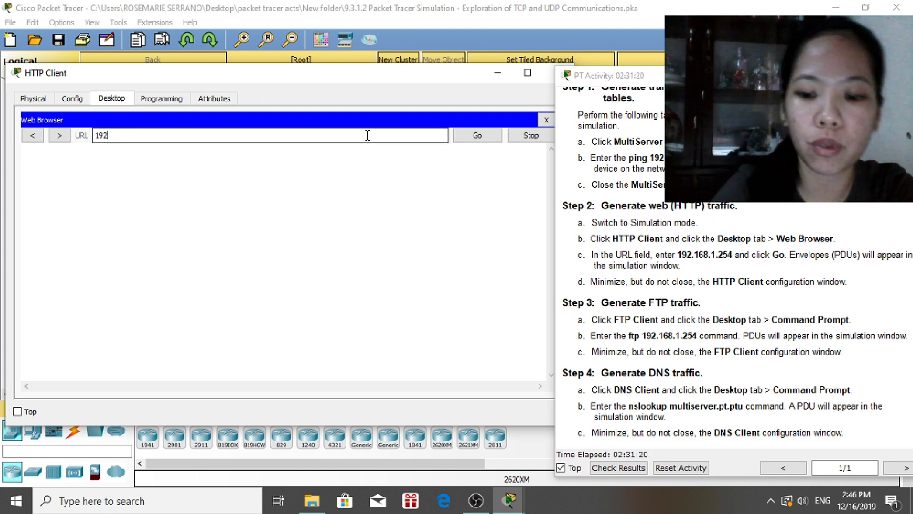
text(.168.1.)
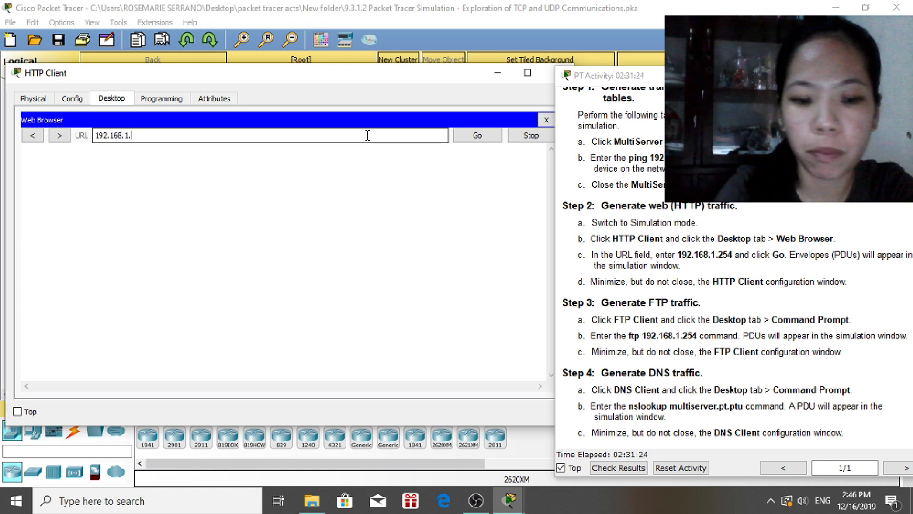
text(254)
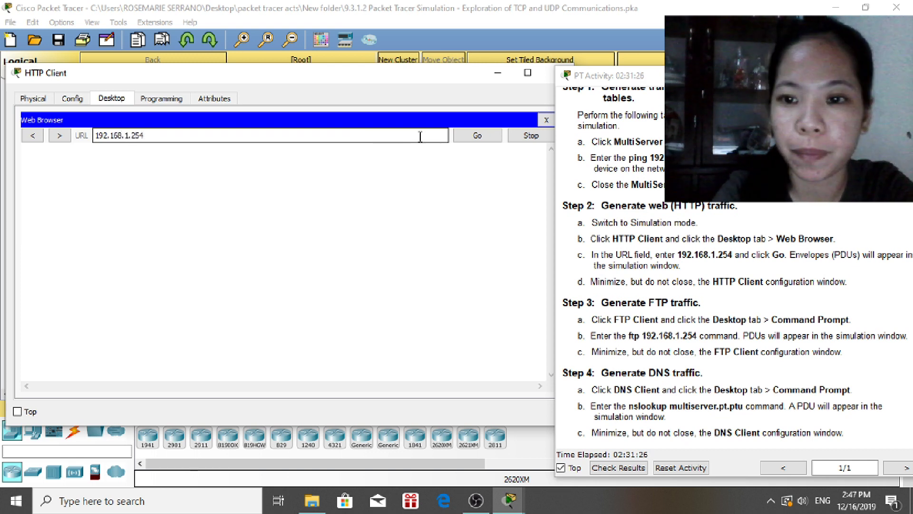
click(477, 136)
click(486, 138)
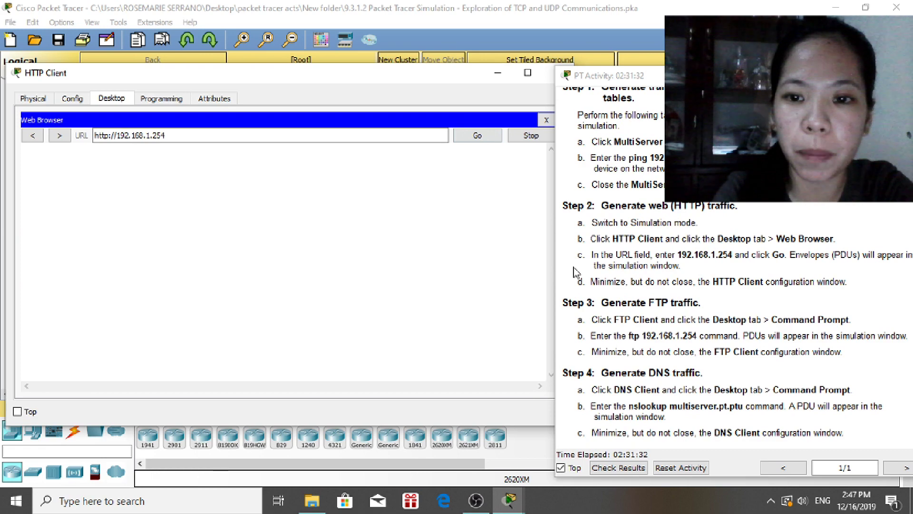
Uncover the simulation event list to check for the HTTP Client's PDU, and minimize the HTTP Client window.
drag(725, 81, 250, 65)
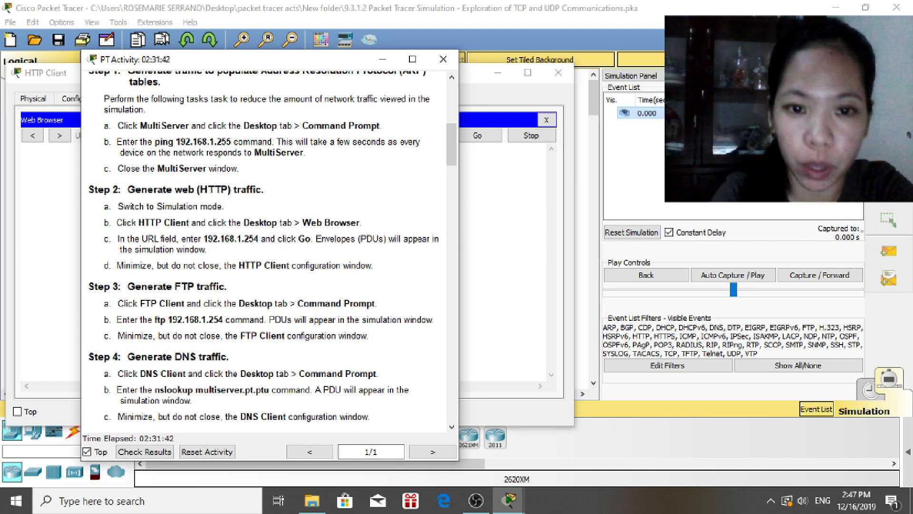
drag(302, 67, 757, 98)
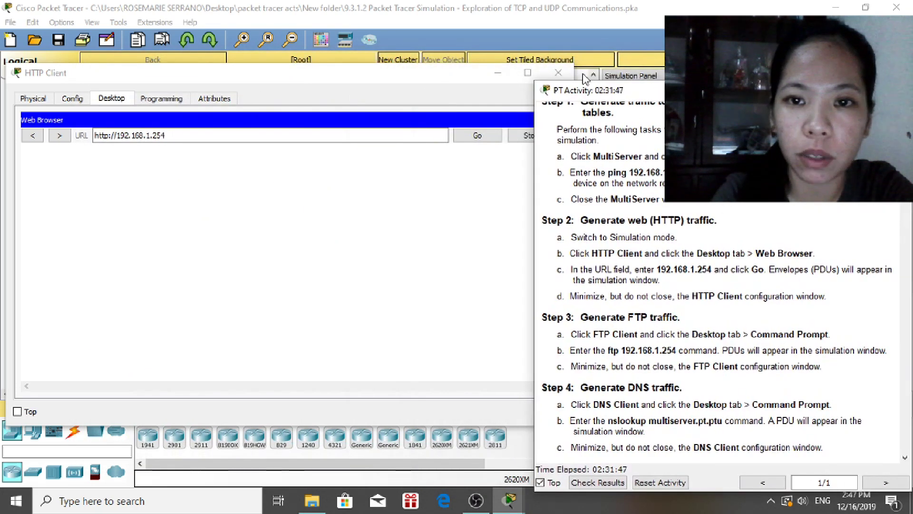
click(498, 76)
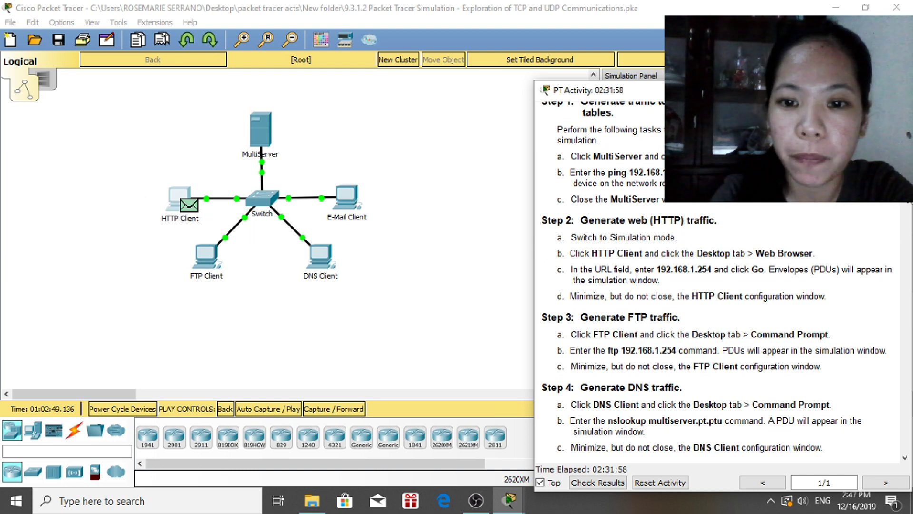
Open the Command Prompt on FTP Client for the FTP traffic task.
scroll(908, 206, down, 5)
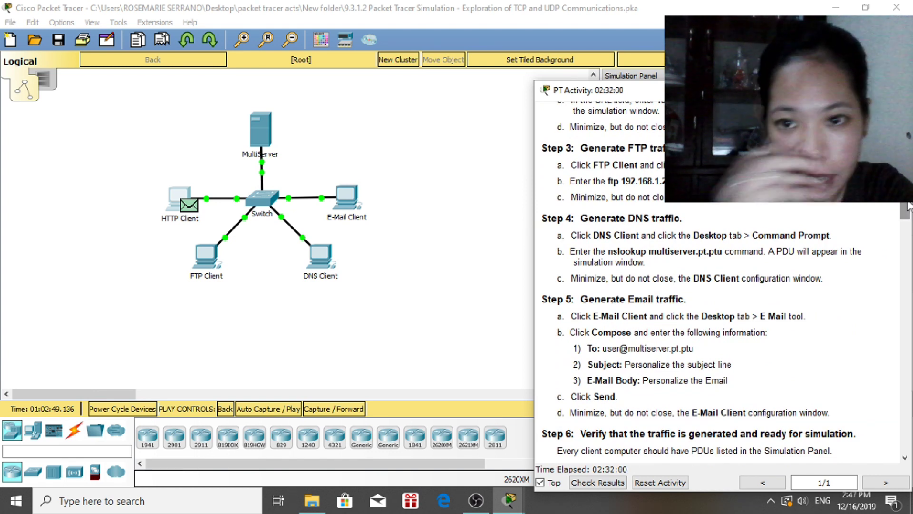
click(209, 263)
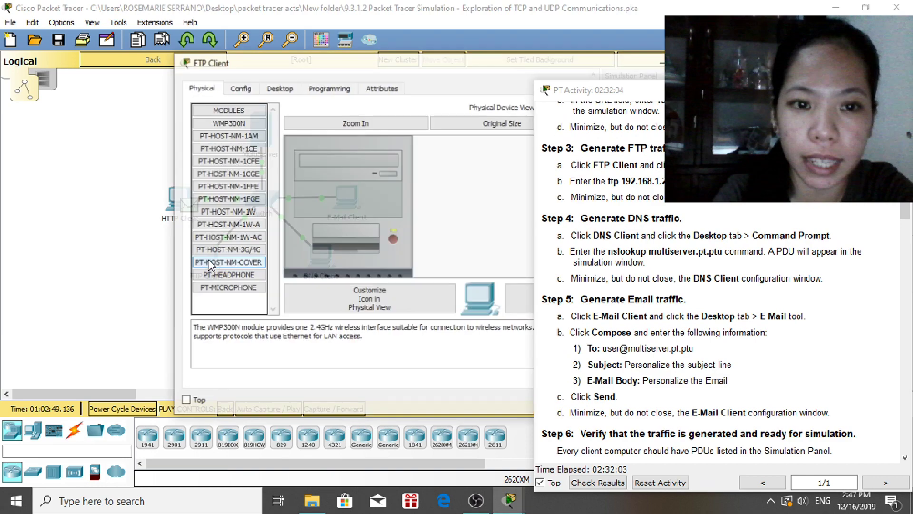
drag(463, 73, 292, 74)
click(115, 93)
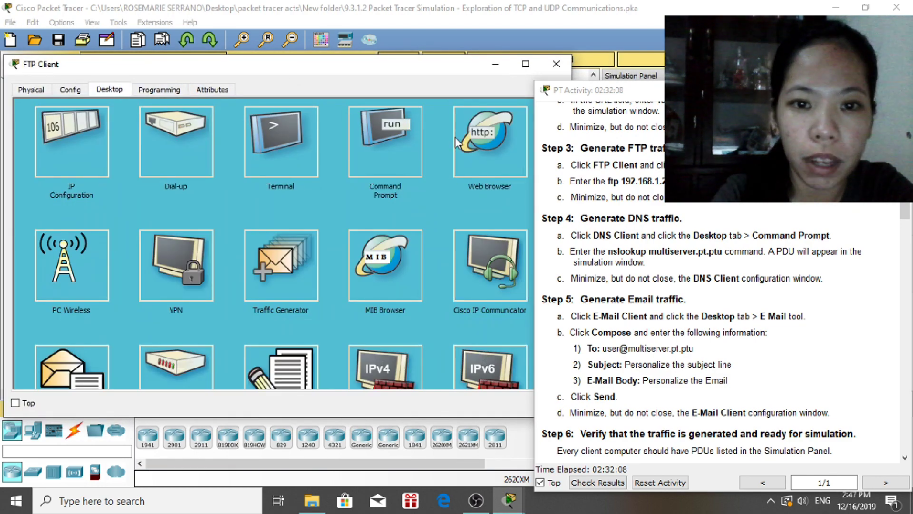
click(392, 160)
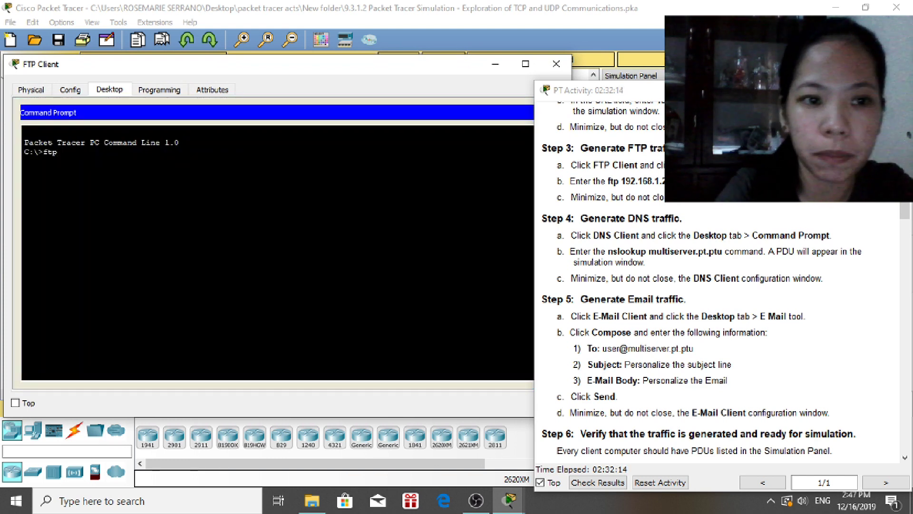
Run ftp 192.168.1.254 at FTP Client's command prompt.
text(ftp 192)
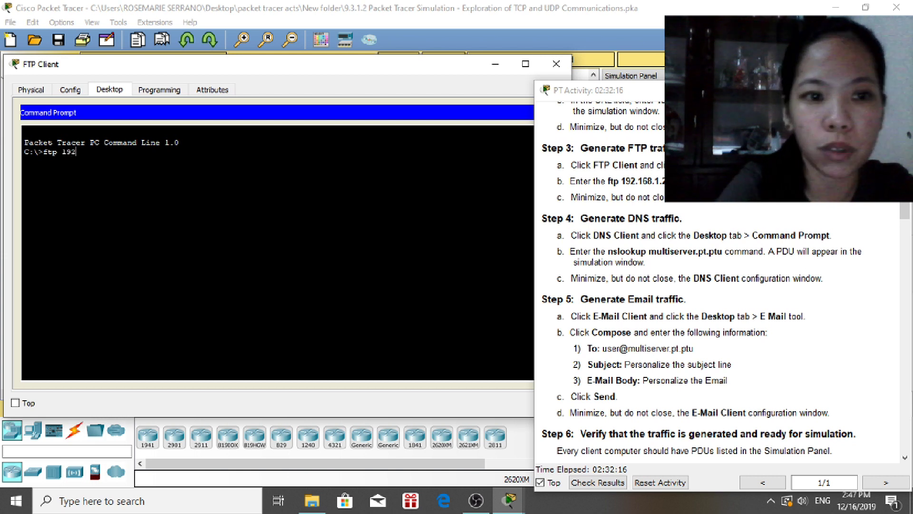
text(.168)
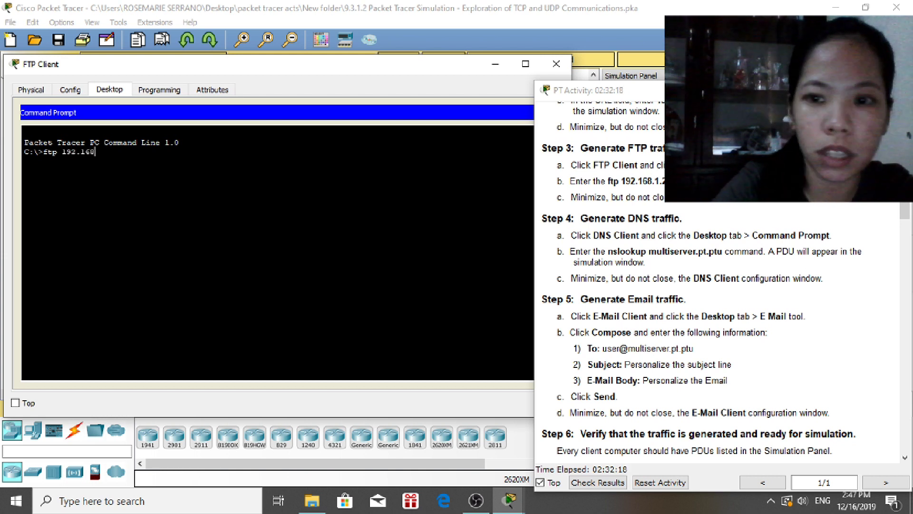
text(.1)
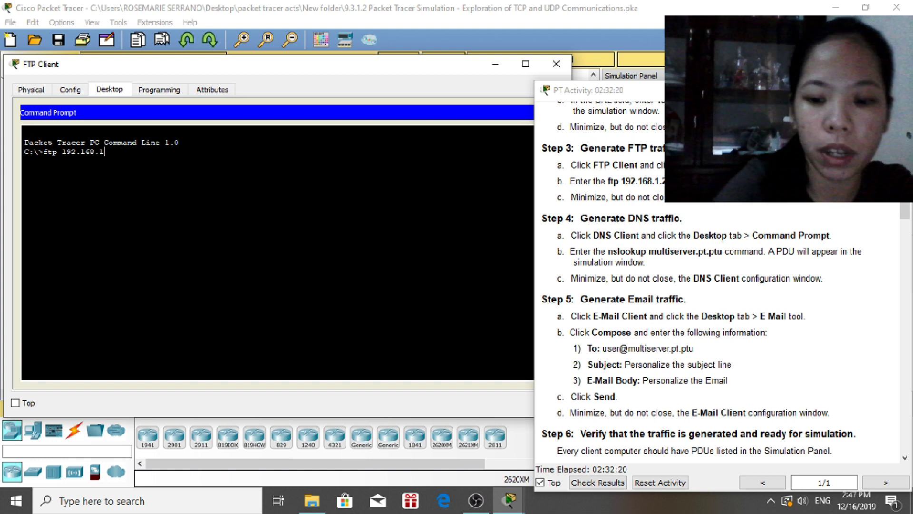
text(.2)
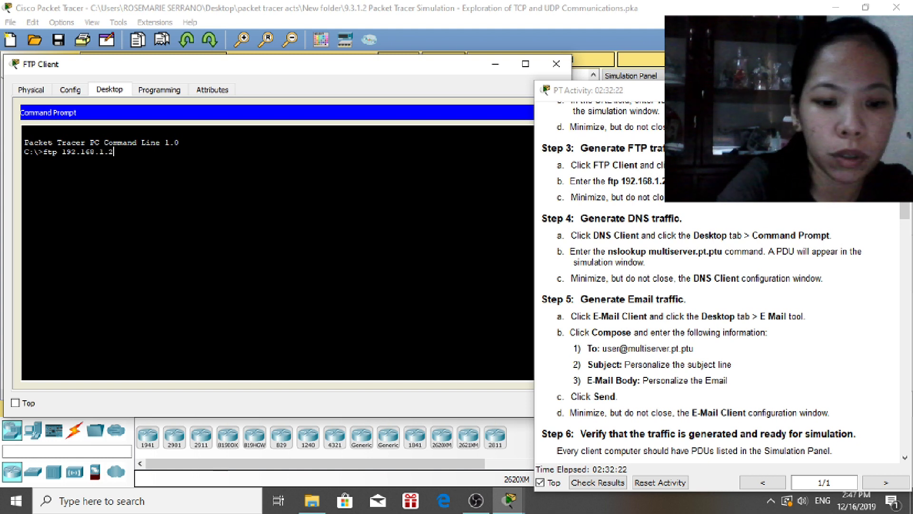
text(54)
key(Return)
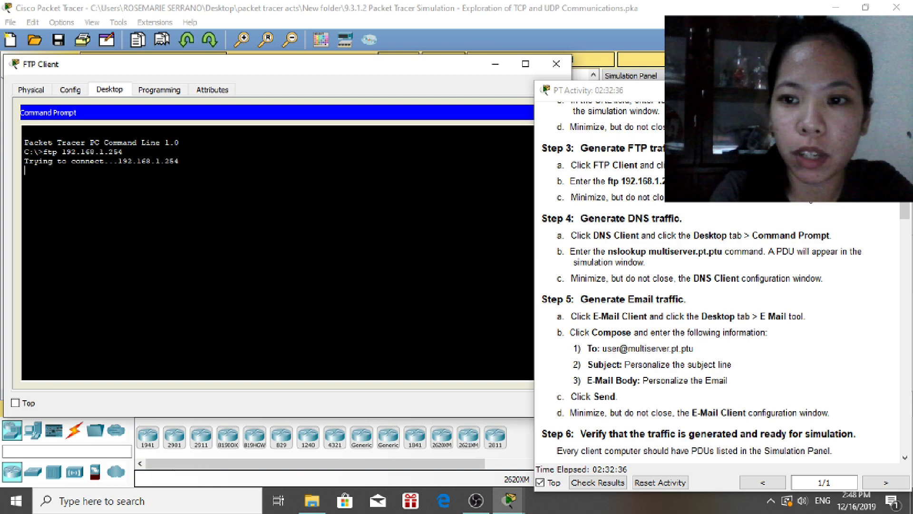
Uncover the simulation event list to check for FTP Client's PDU, and minimize the FTP Client window.
drag(783, 97, 330, 88)
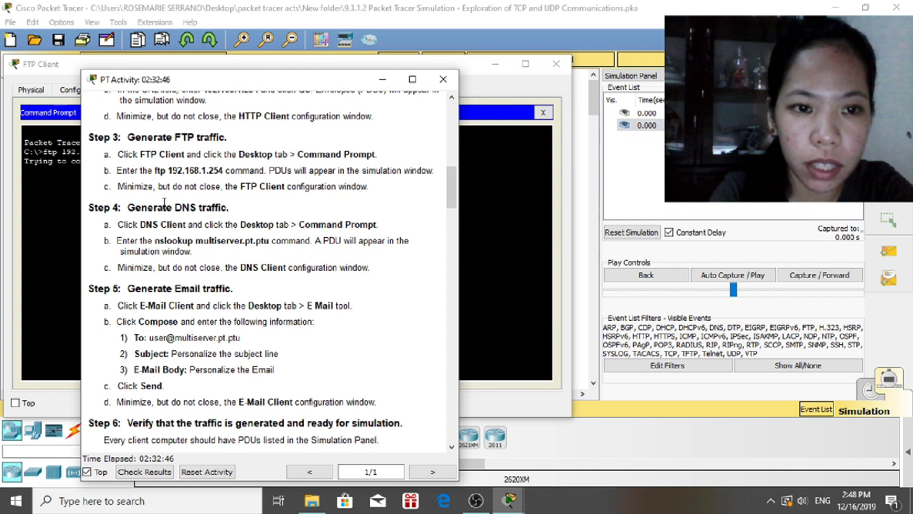
click(494, 69)
drag(302, 81, 609, 51)
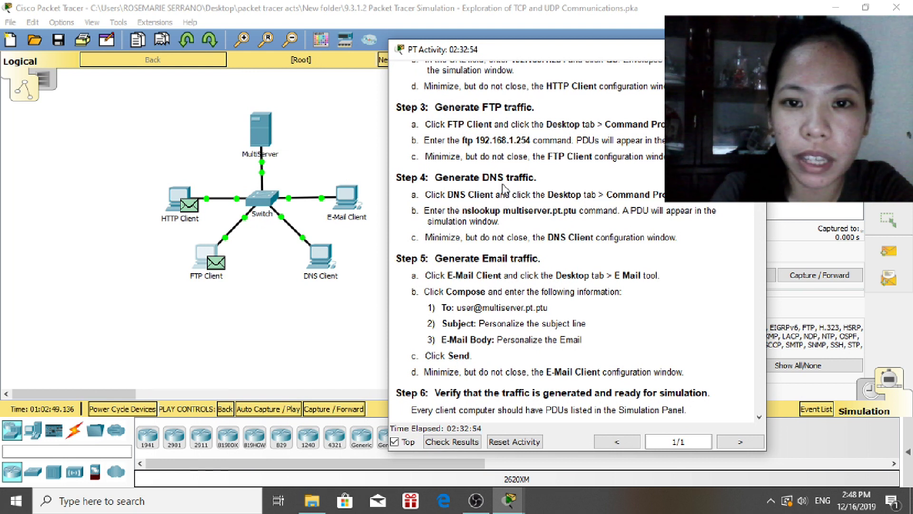
Open the Command Prompt on DNS Client, with the activity instructions moved out of its way.
click(323, 265)
drag(326, 71, 160, 68)
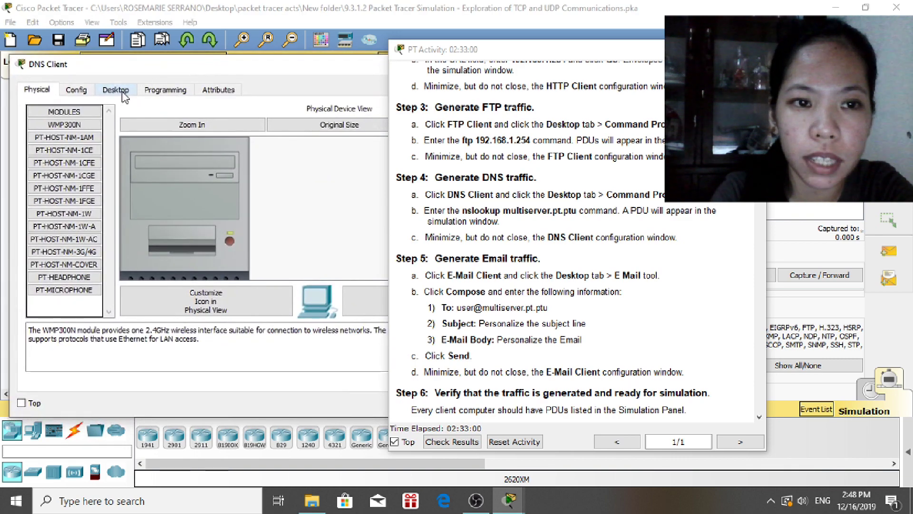
click(123, 91)
drag(456, 52, 568, 49)
click(381, 163)
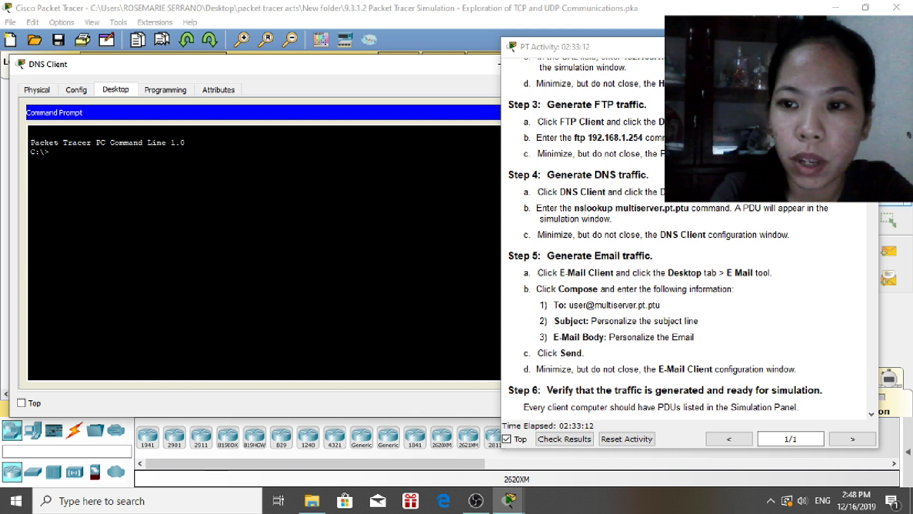
Run nslookup multiserver.pt.ptu at DNS Client's command prompt.
click(820, 208)
scroll(820, 208, down, 3)
scroll(820, 207, down, 6)
scroll(820, 207, up, 7)
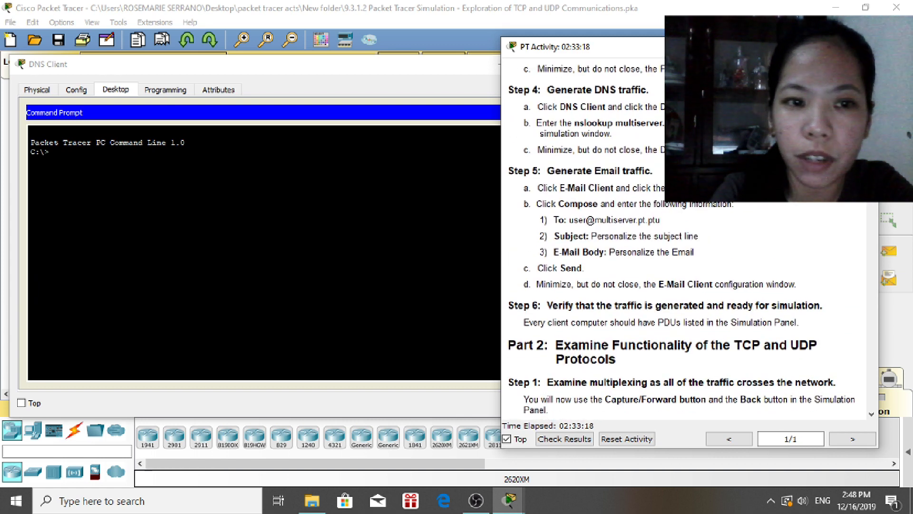
click(67, 154)
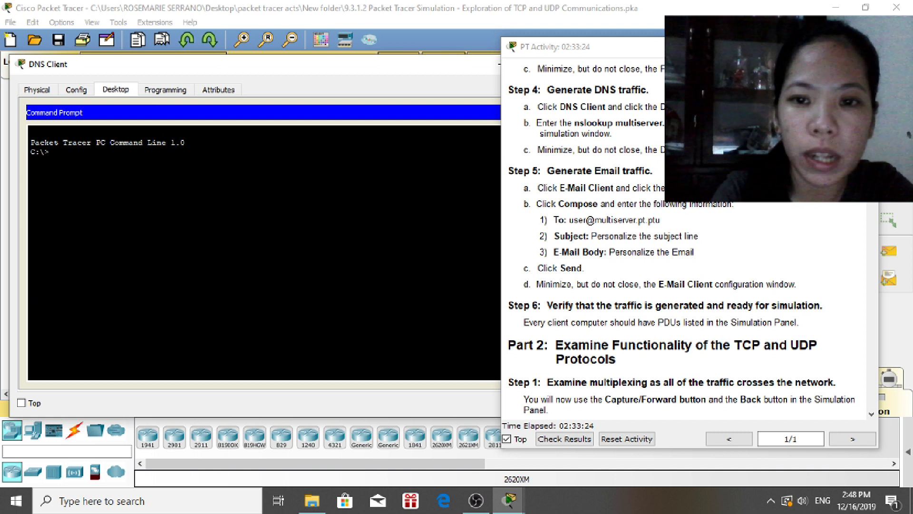
text(nsl)
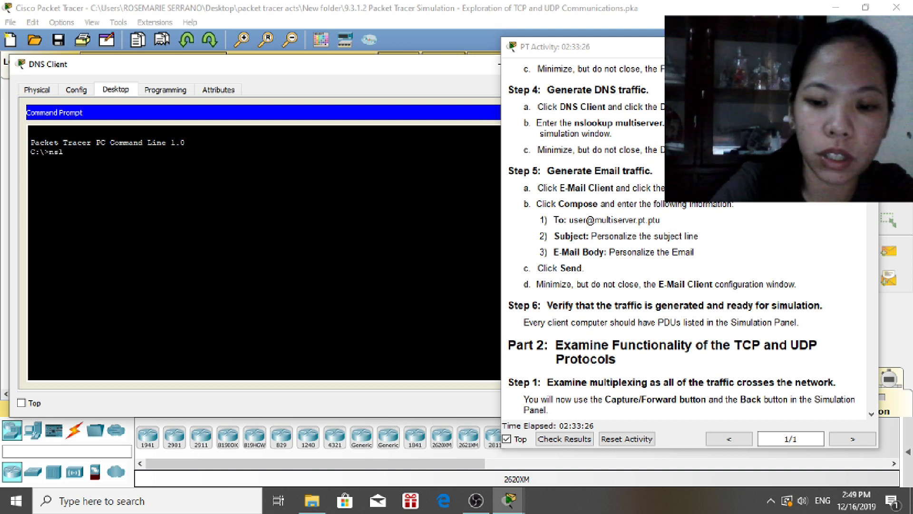
text(ookup mult)
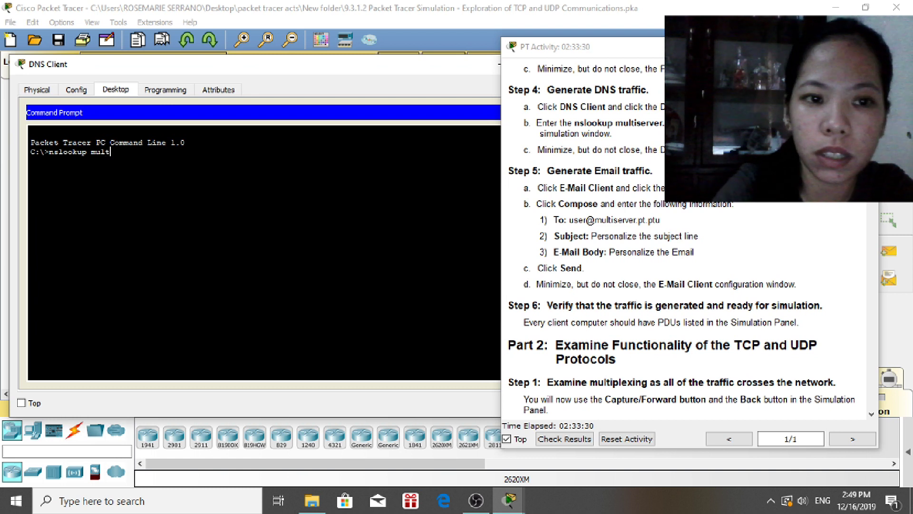
text(iserver)
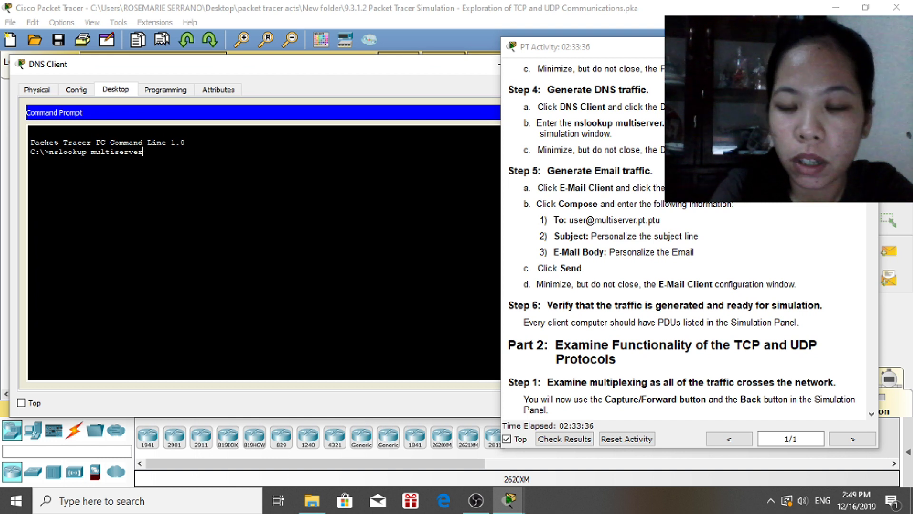
text(.pt)
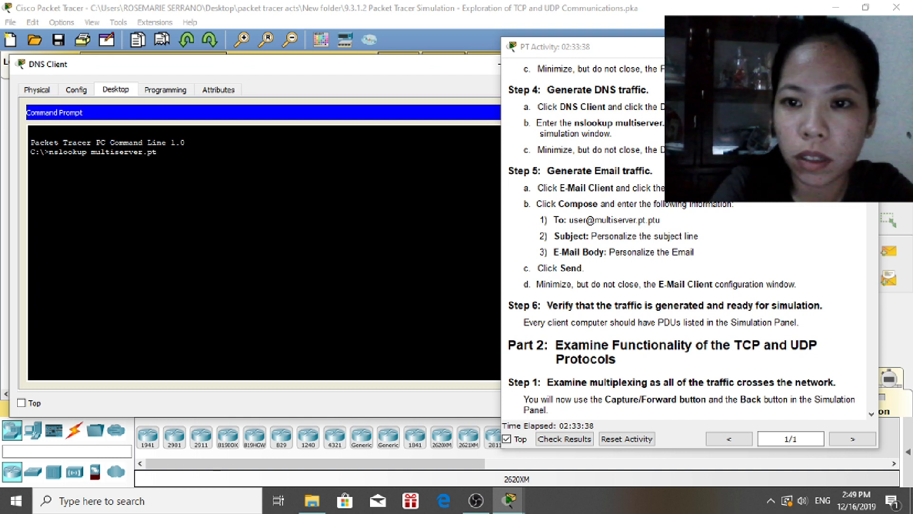
text(.ptu)
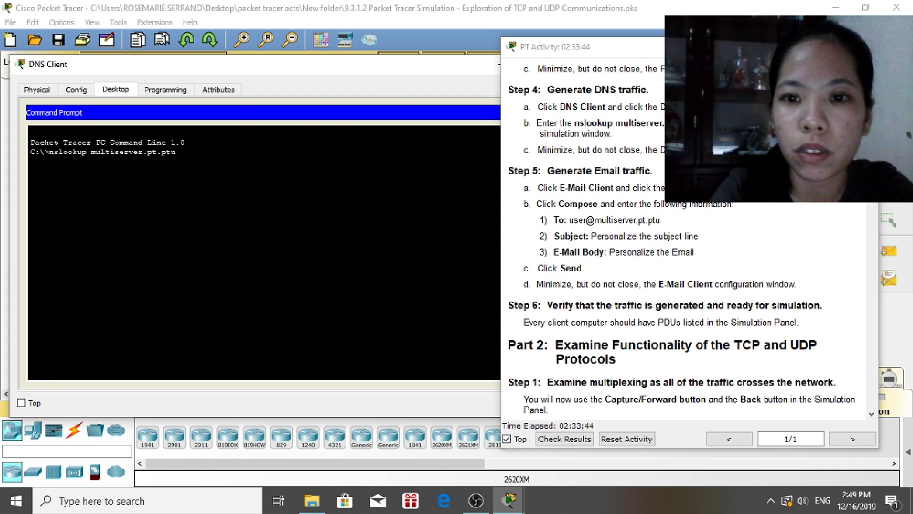
Check the simulation event list for DNS Client's PDU, and minimize the DNS Client window.
drag(683, 49, 360, 58)
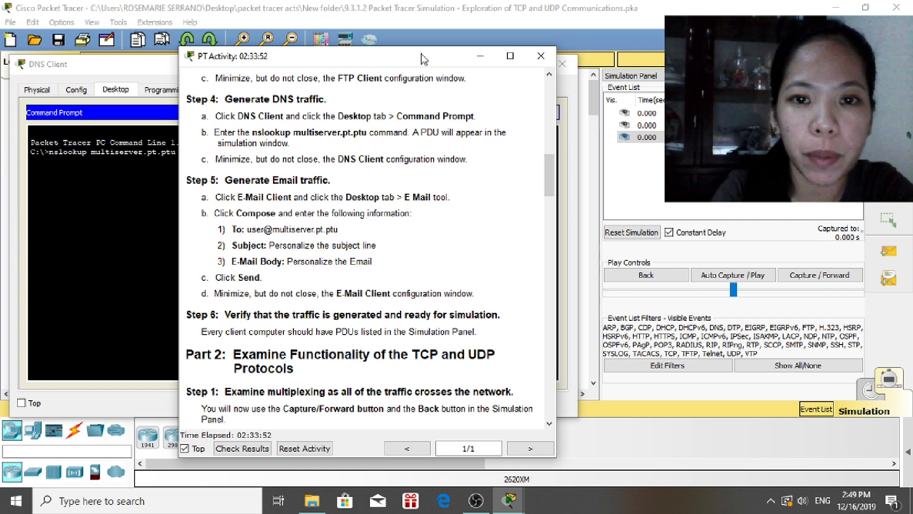
drag(422, 55, 493, 85)
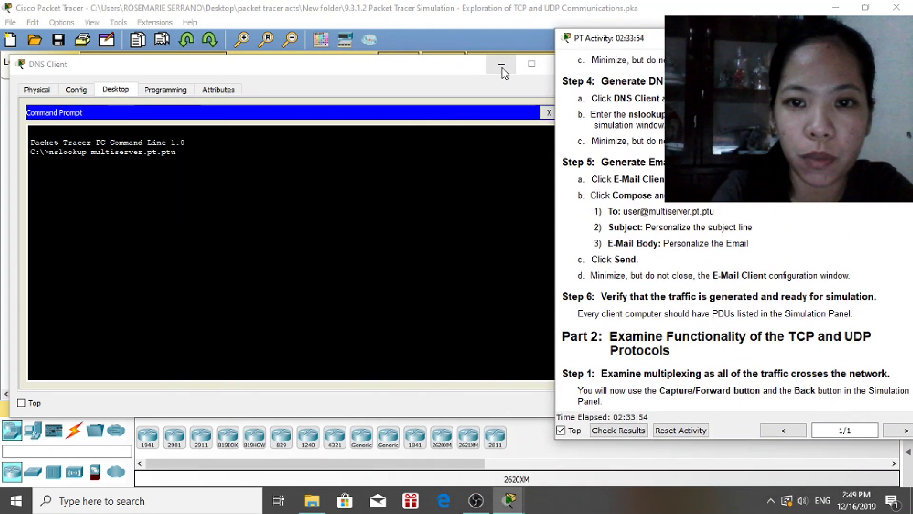
click(501, 64)
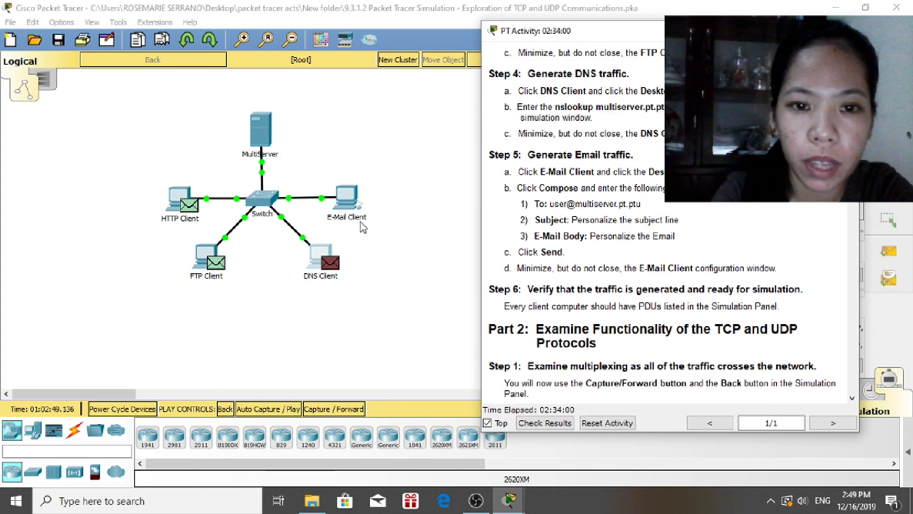
Open the E Mail tool on E-Mail Client, with the activity instructions moved clear of its window.
click(350, 204)
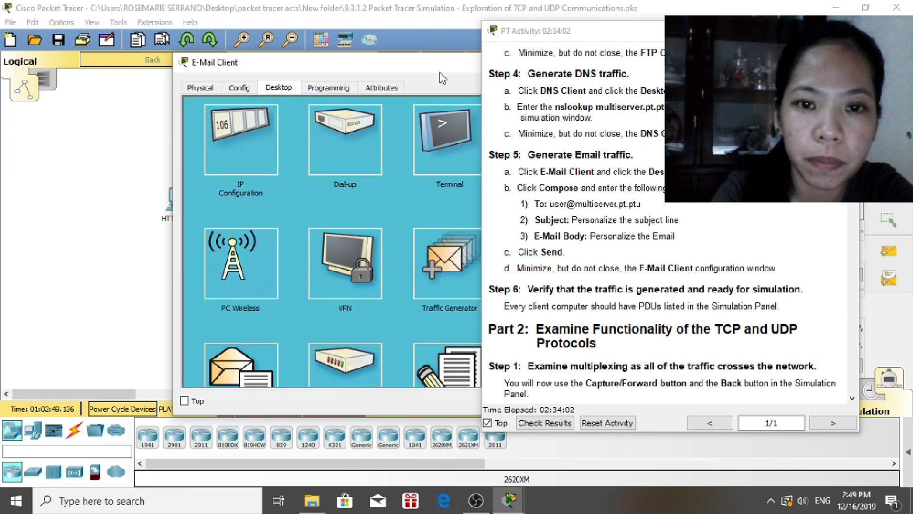
drag(442, 67, 267, 59)
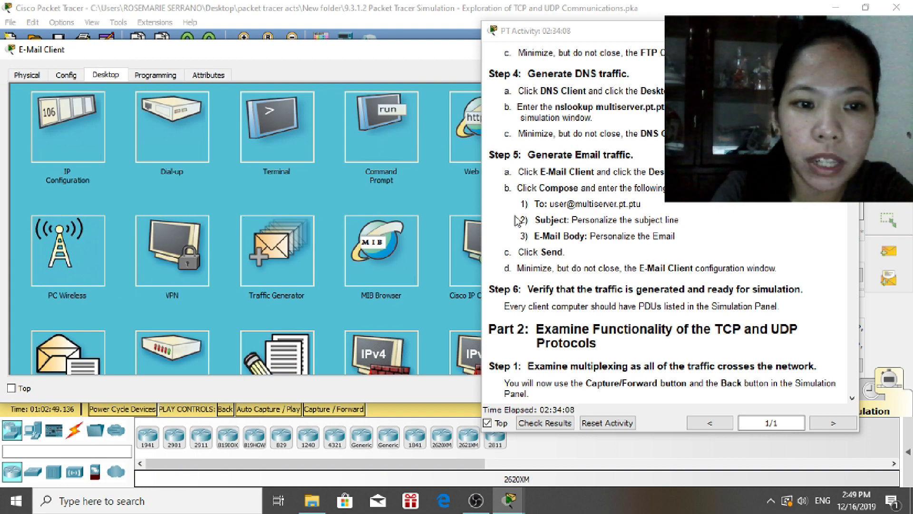
drag(623, 32, 694, 36)
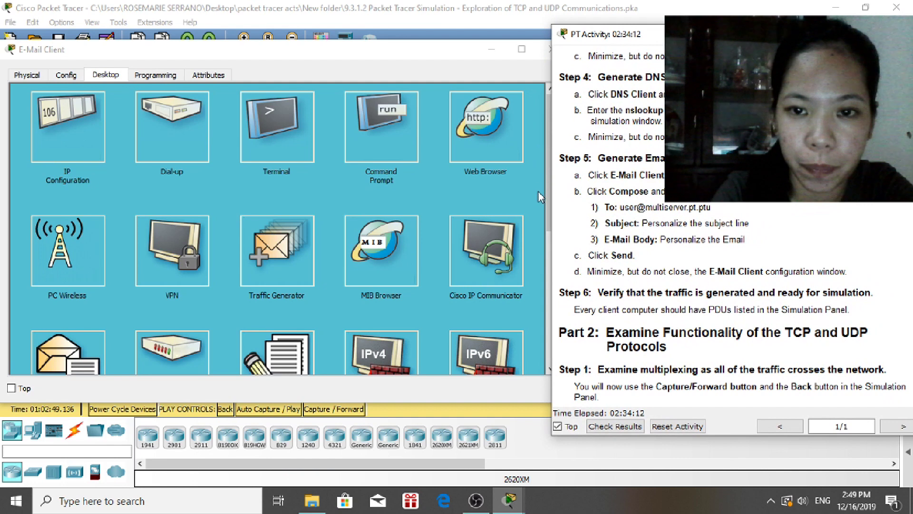
drag(547, 199, 541, 269)
click(91, 218)
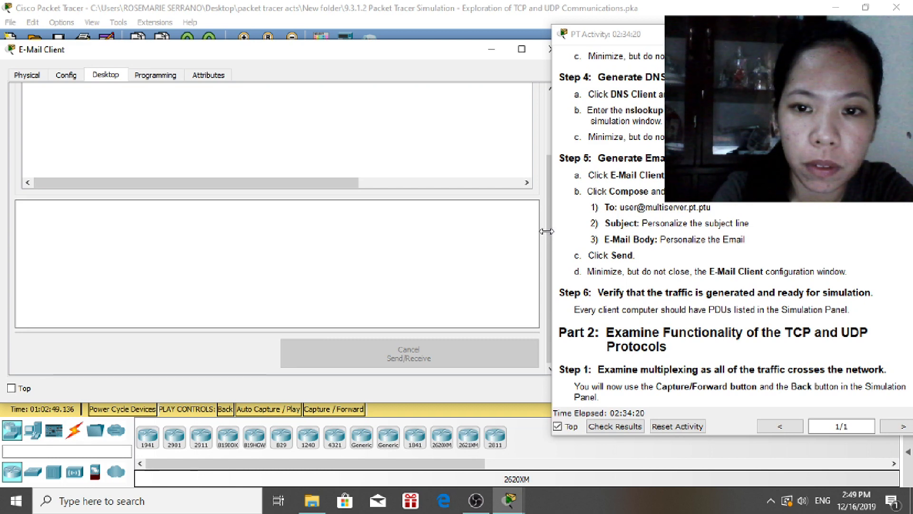
drag(546, 226, 553, 107)
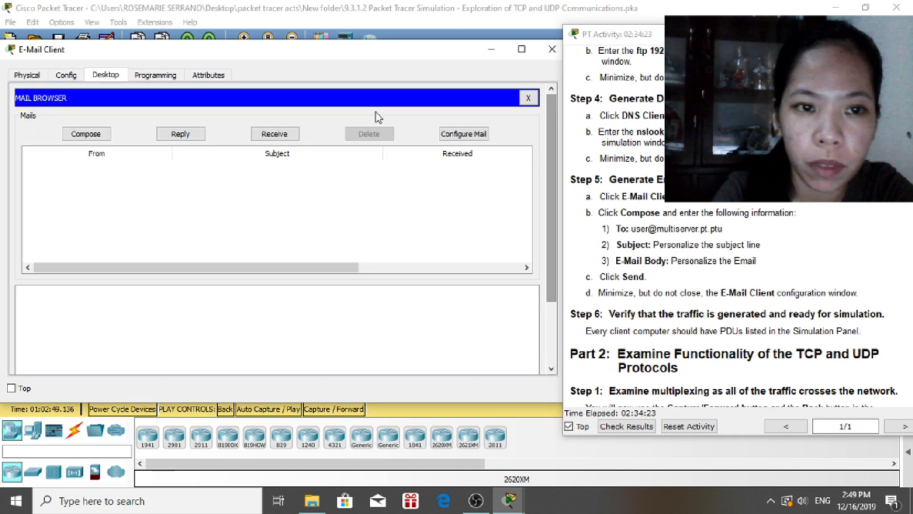
Compose a new mail and enter the recipient's e-mail address given in Step 5 of the instructions.
click(86, 134)
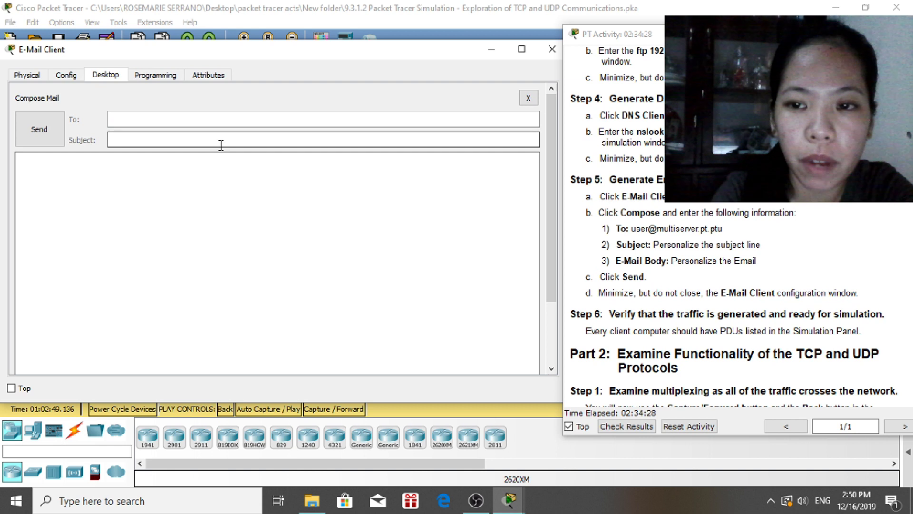
click(218, 122)
text(user@)
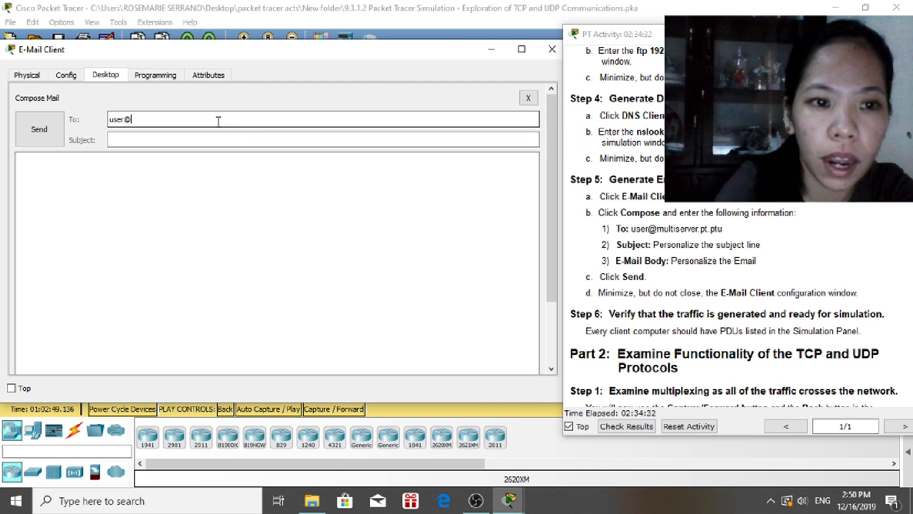
text(multiserver)
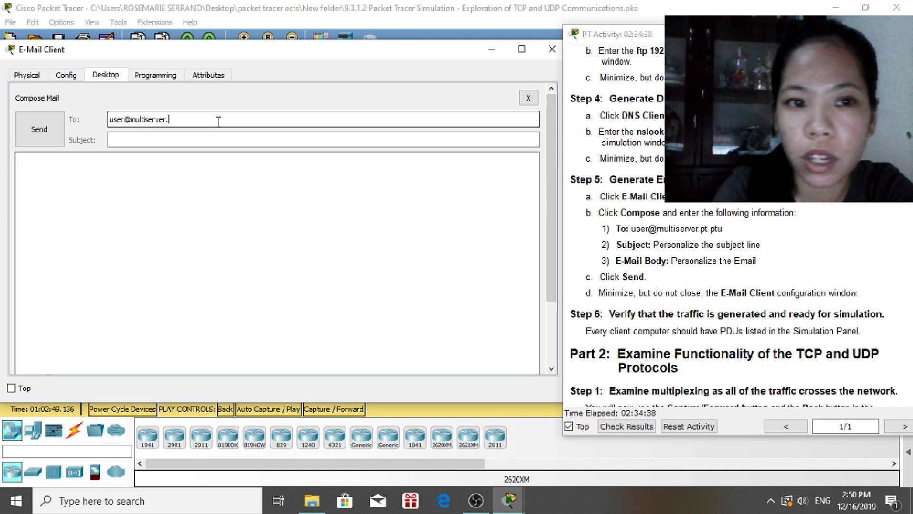
text(.pt.p)
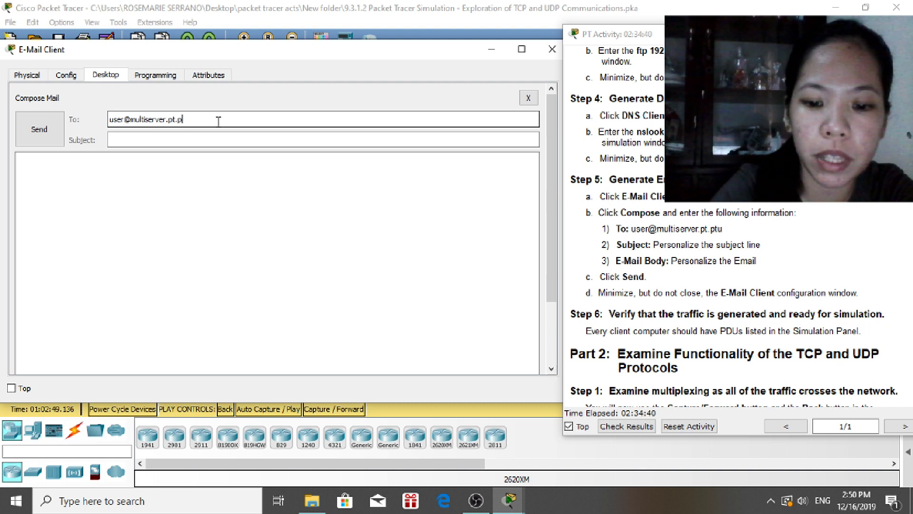
Enter "Connect" as both the subject and the body of the mail, and send it.
click(229, 139)
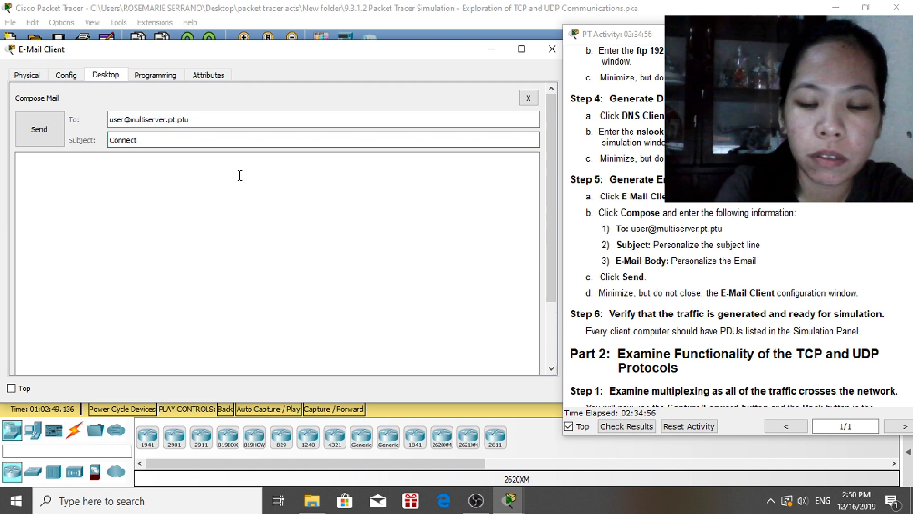
click(240, 176)
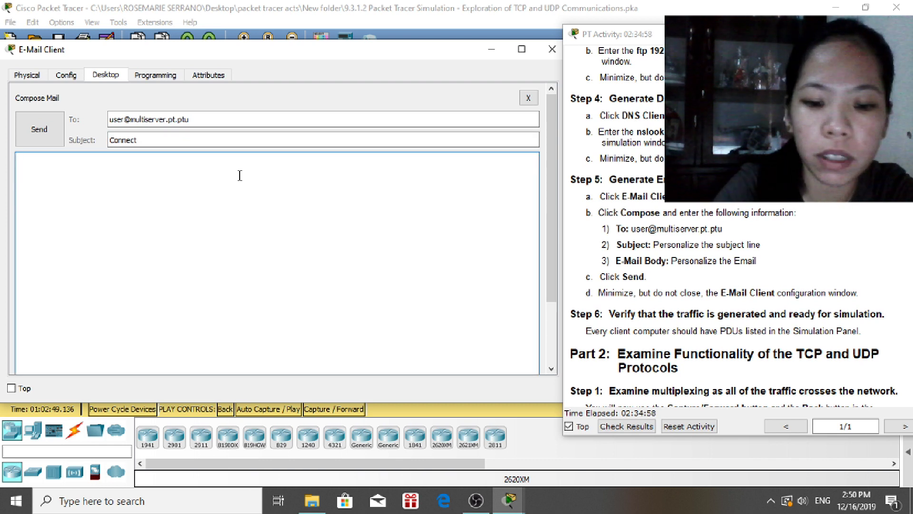
text(Connect)
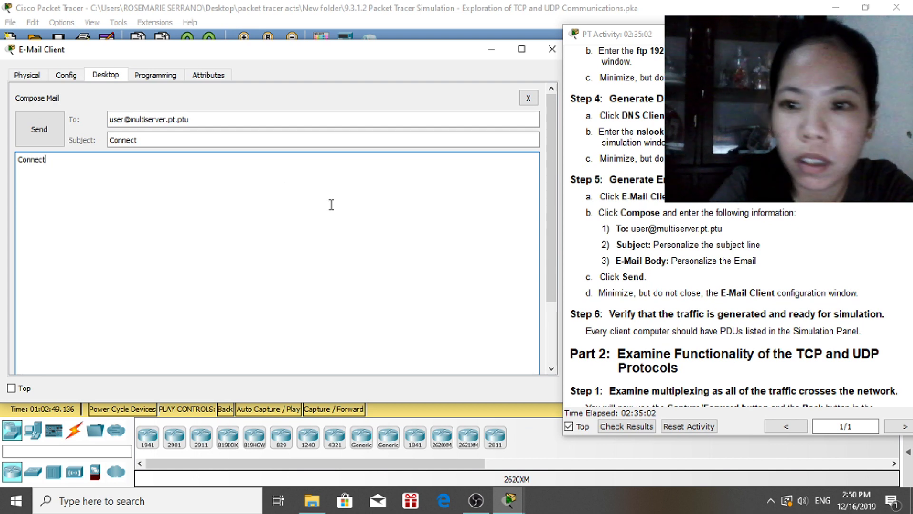
click(552, 165)
click(40, 130)
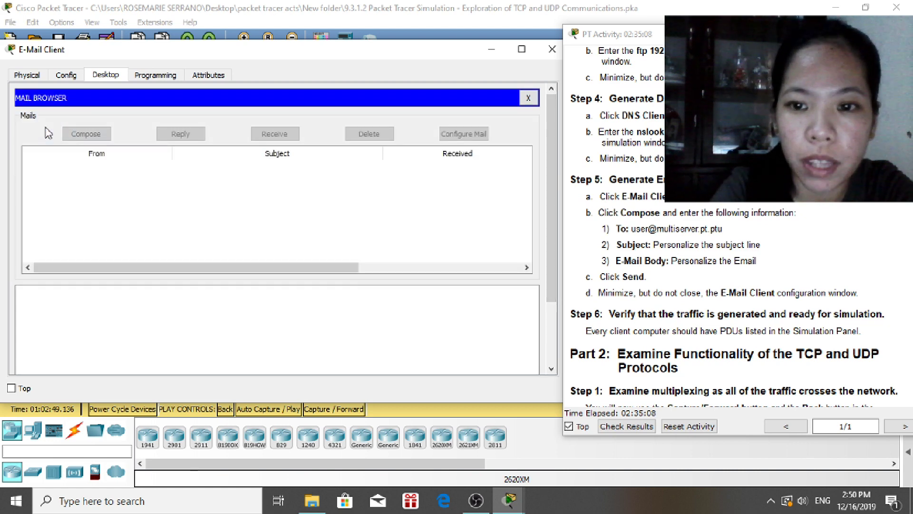
Minimize the E-Mail Client window and check that the simulation event list holds a PDU for every client.
click(491, 49)
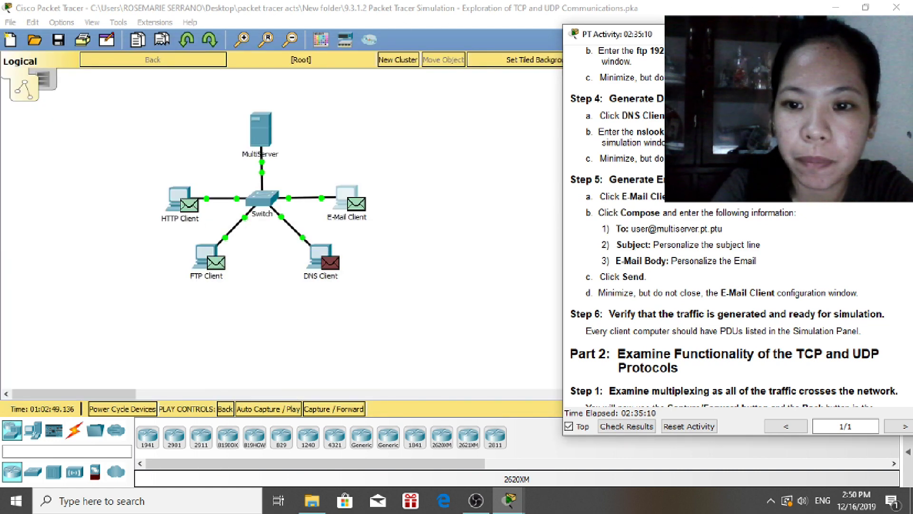
key(shift+s)
drag(748, 35, 384, 53)
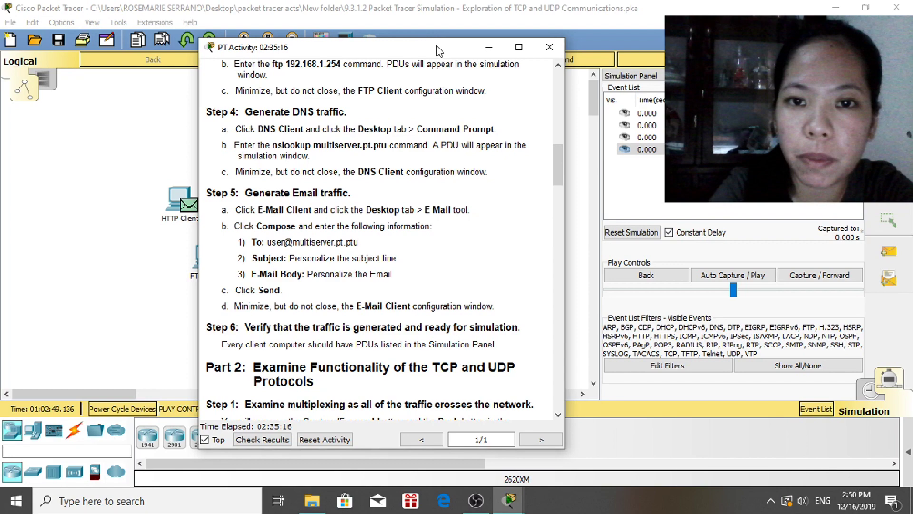
drag(441, 53, 708, 48)
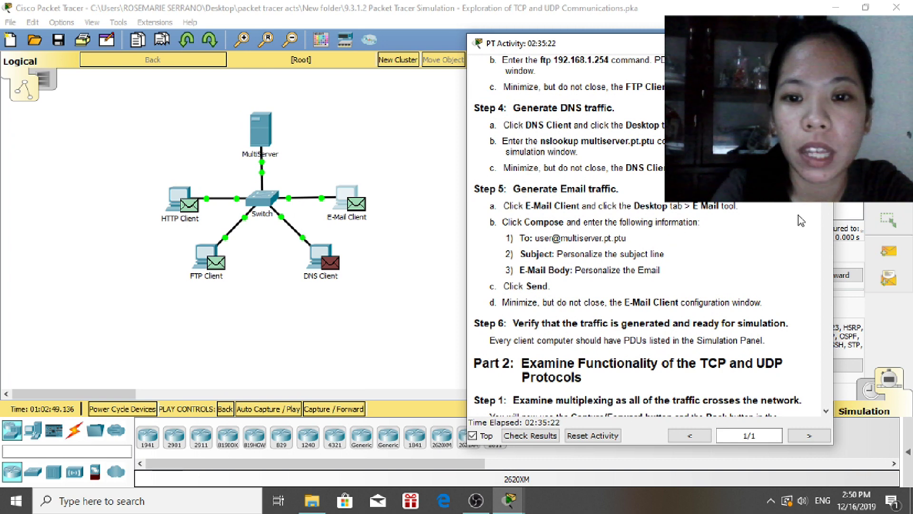
Read Part 2 Step 1, run Capture/Forward once, and move the instructions aside to view the PDUs in the topology.
scroll(614, 224, down, 5)
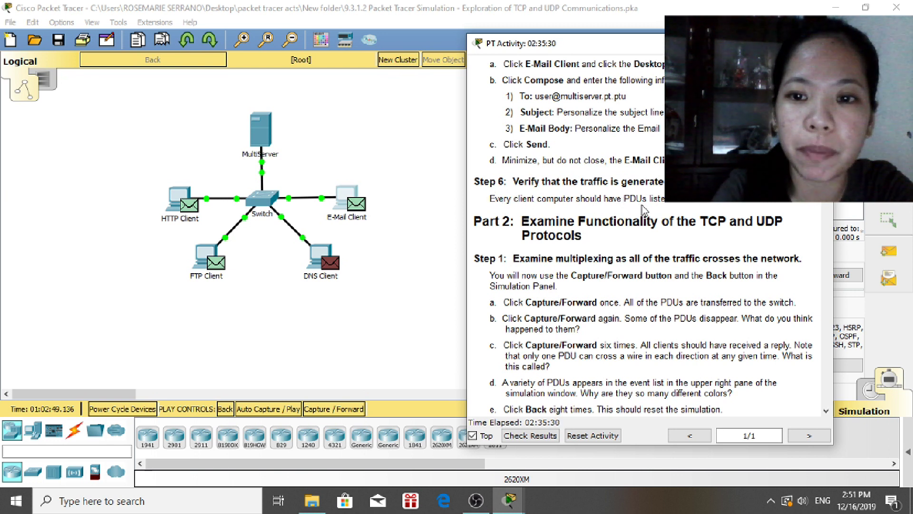
drag(713, 43, 509, 52)
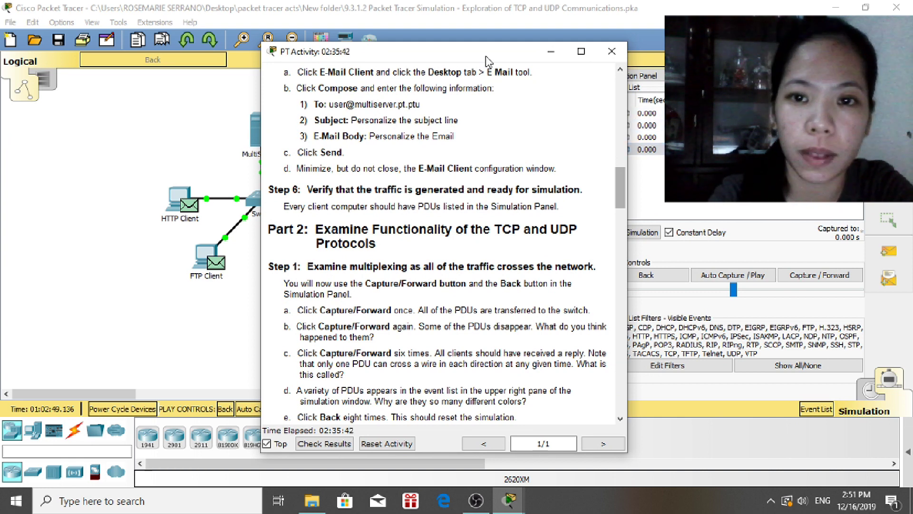
drag(491, 57, 697, 50)
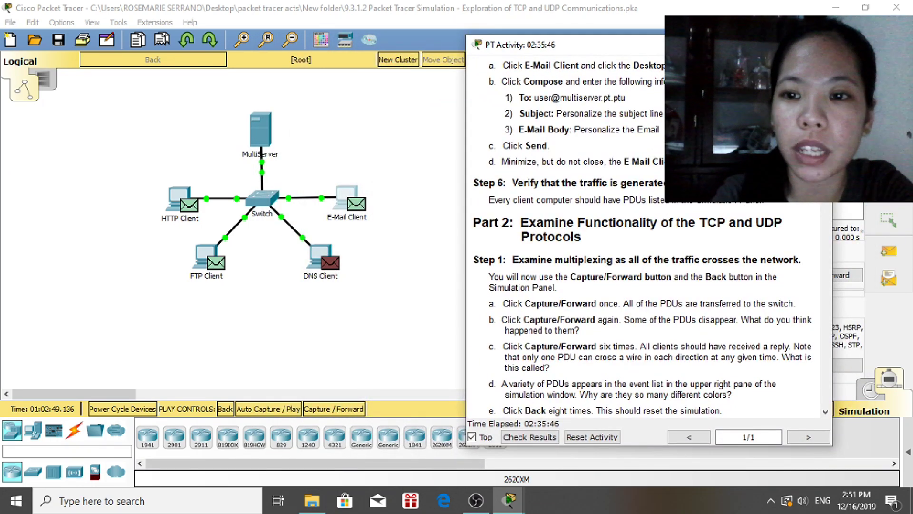
drag(826, 197, 826, 205)
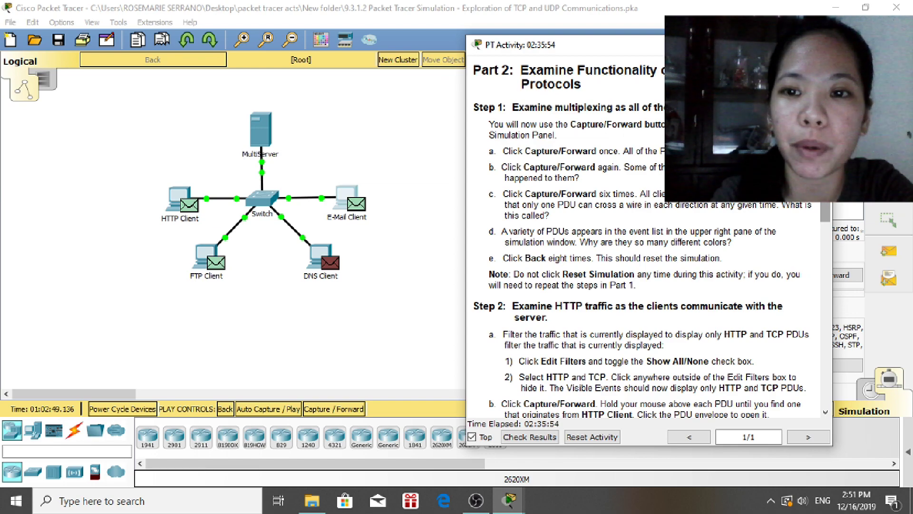
drag(686, 54, 438, 79)
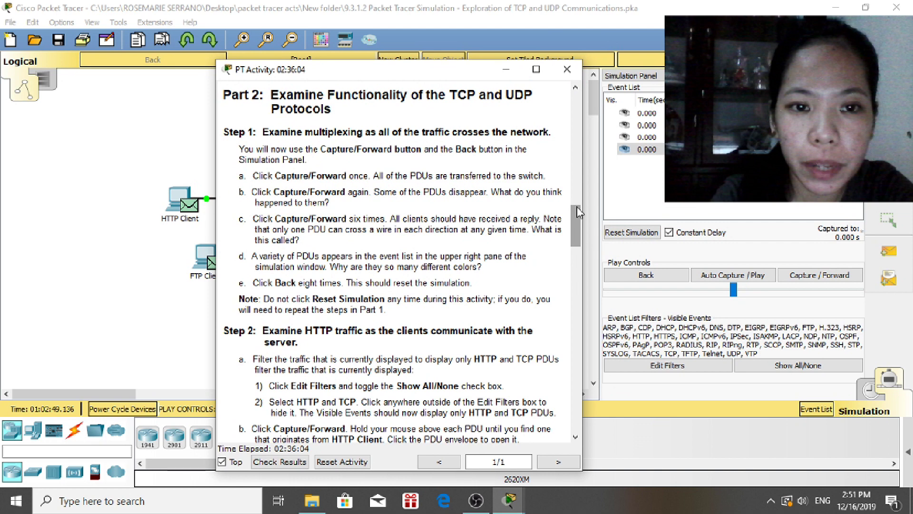
click(821, 276)
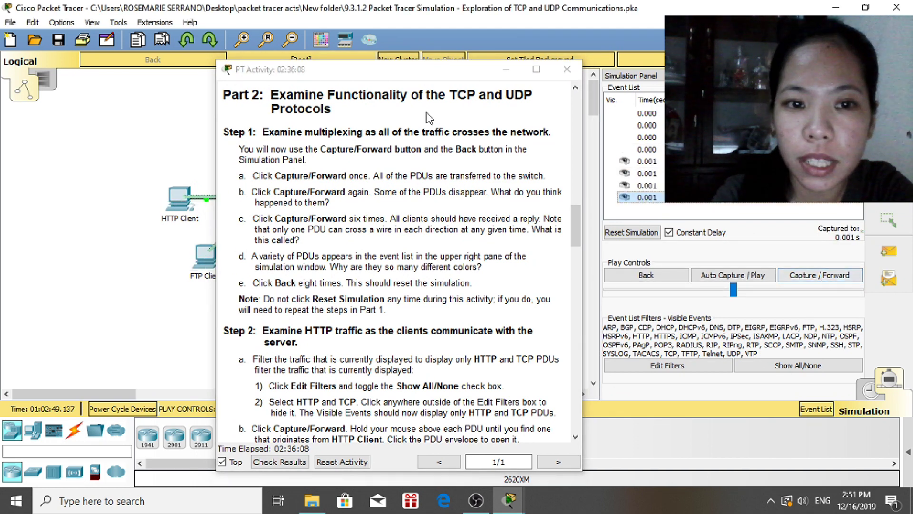
drag(424, 78, 530, 376)
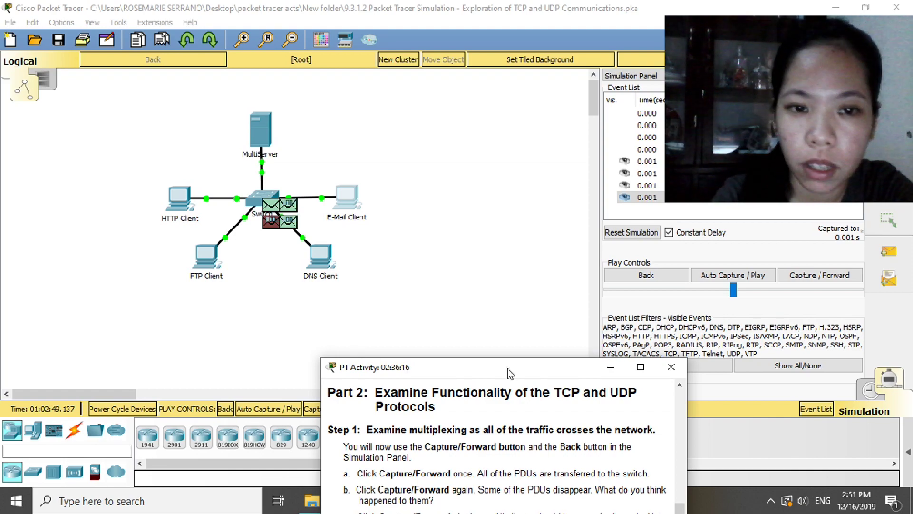
Run Capture/Forward again, as item b of Part 2 Step 1 asks, keeping the instructions beside the topology.
drag(508, 372, 529, 50)
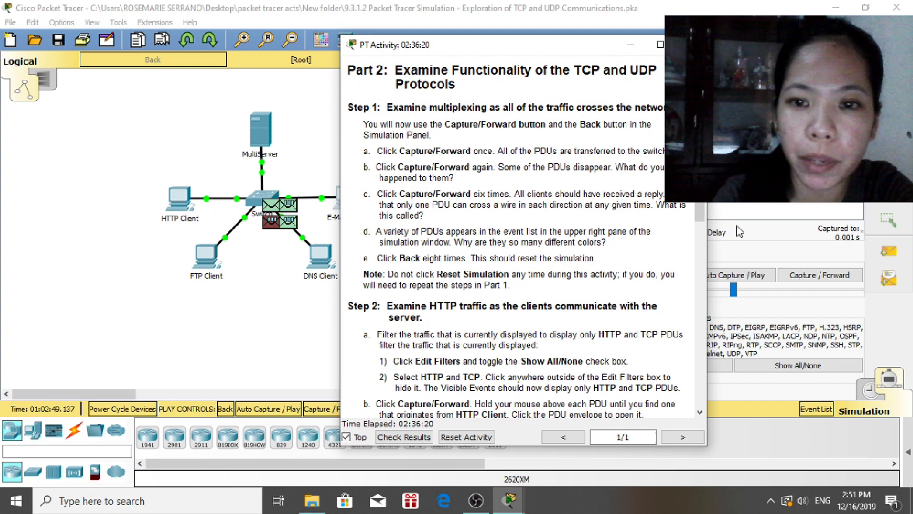
click(805, 277)
click(806, 277)
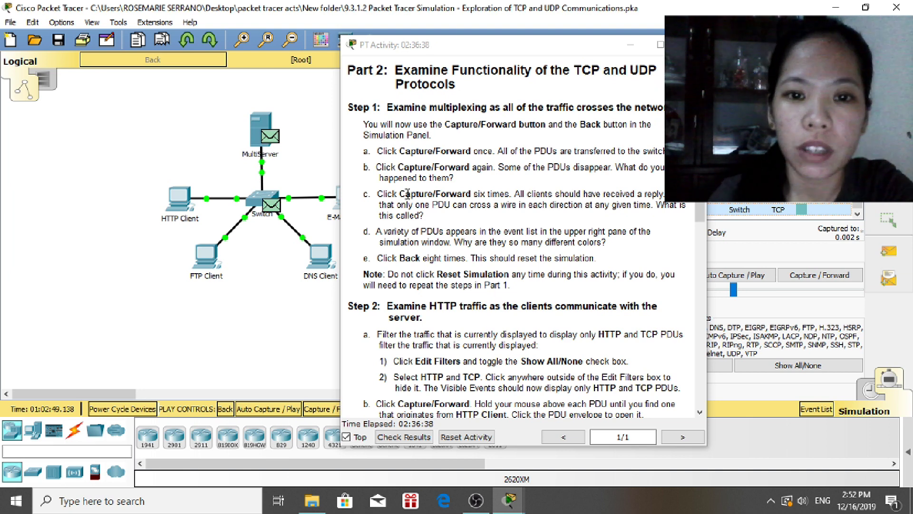
Run Capture/Forward six more times and uncover the topology to inspect the replies at the clients.
drag(546, 51, 507, 45)
click(818, 275)
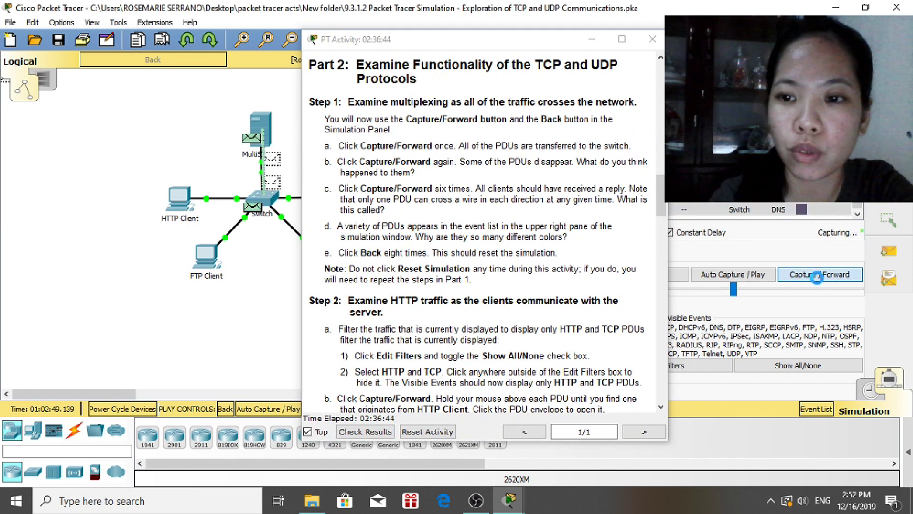
click(818, 276)
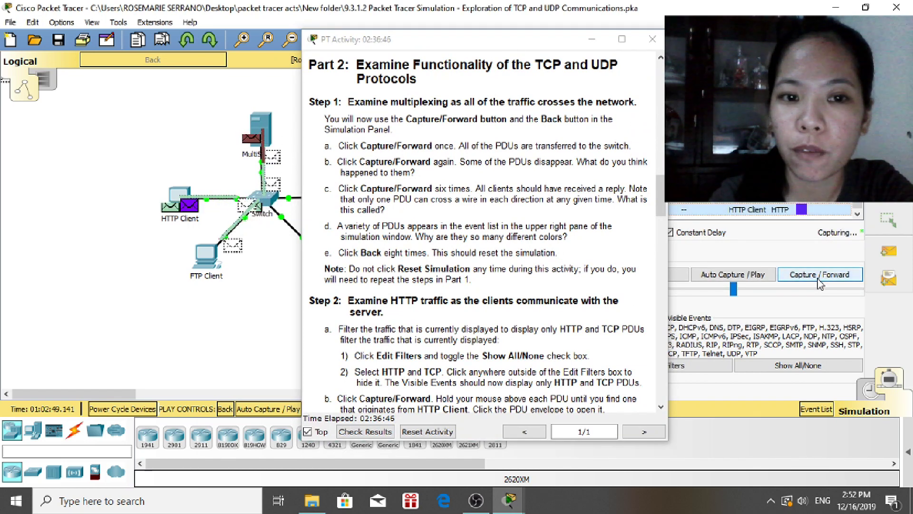
click(818, 278)
click(818, 276)
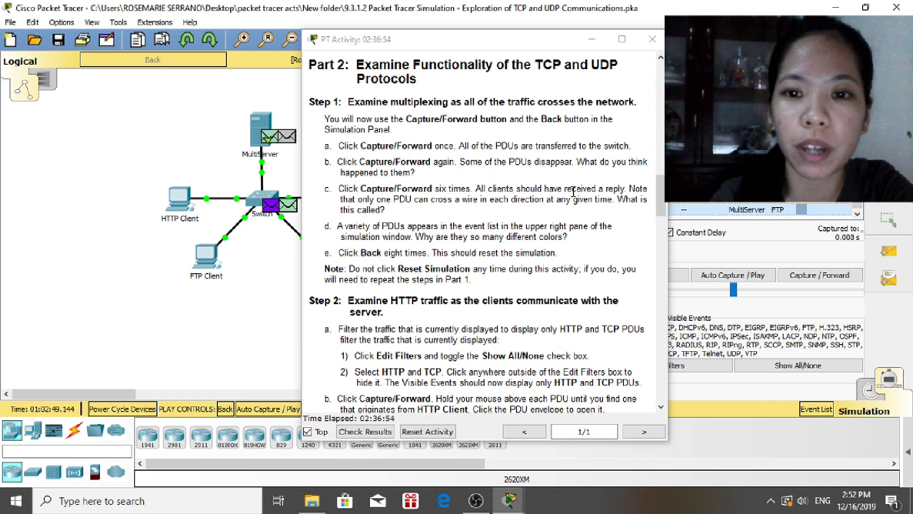
drag(531, 41, 617, 42)
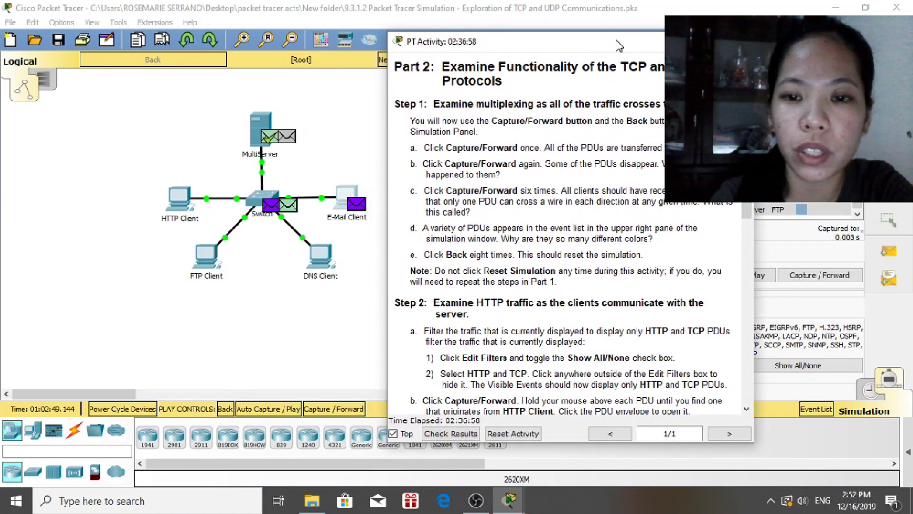
drag(619, 46, 607, 46)
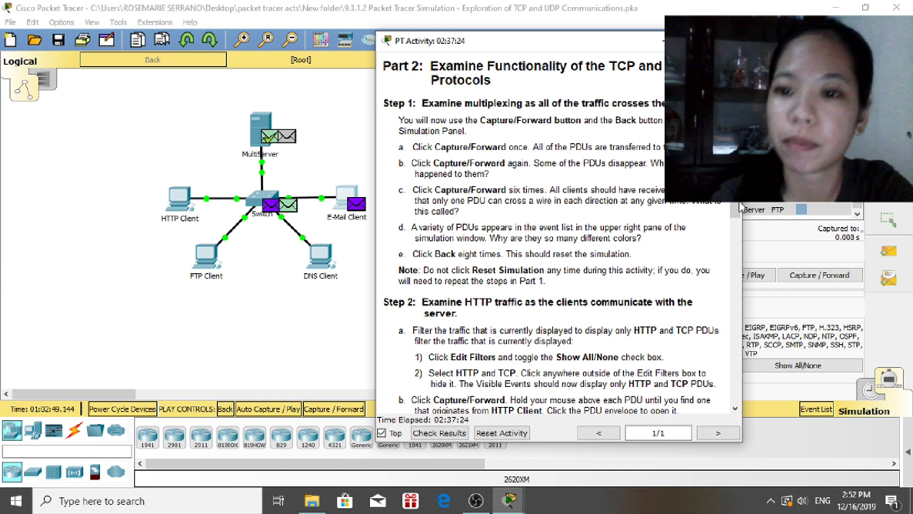
Move the instructions clear of the play controls and step the simulation back to its start at 0.000 s.
scroll(735, 205, down, 5)
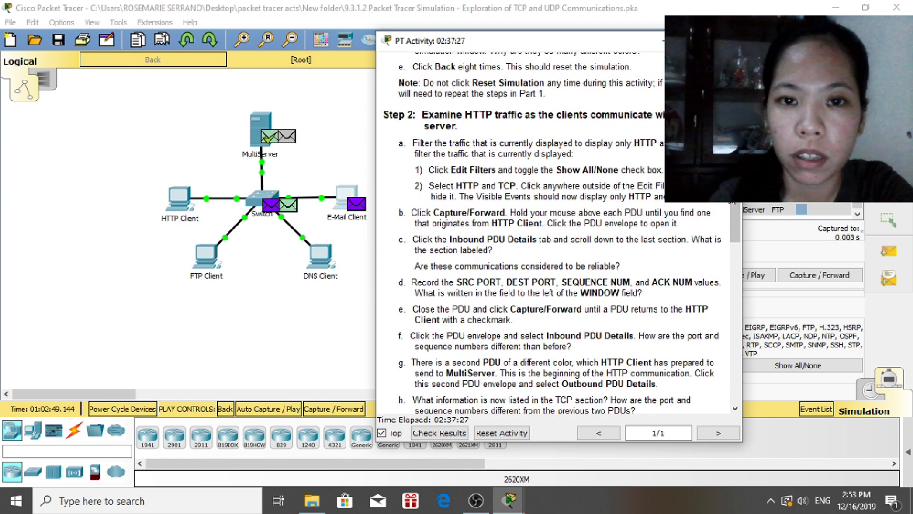
scroll(545, 188, up, 7)
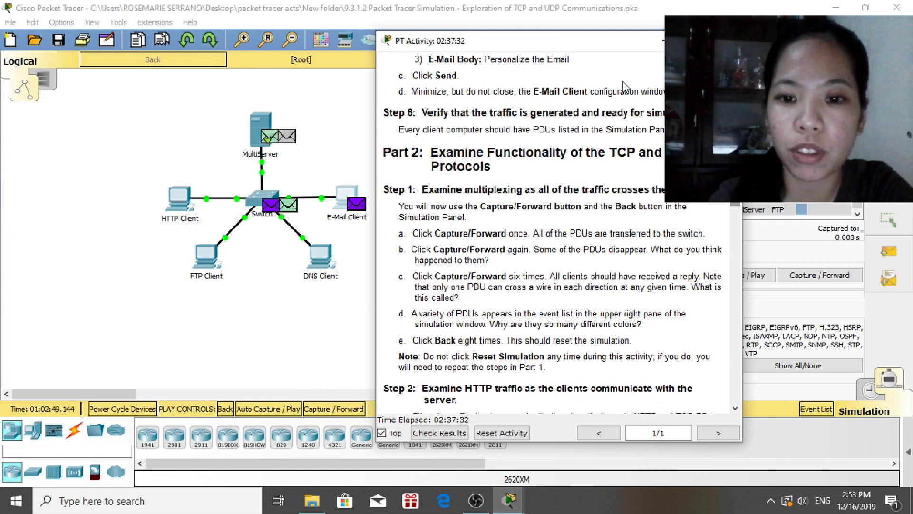
drag(598, 49, 502, 48)
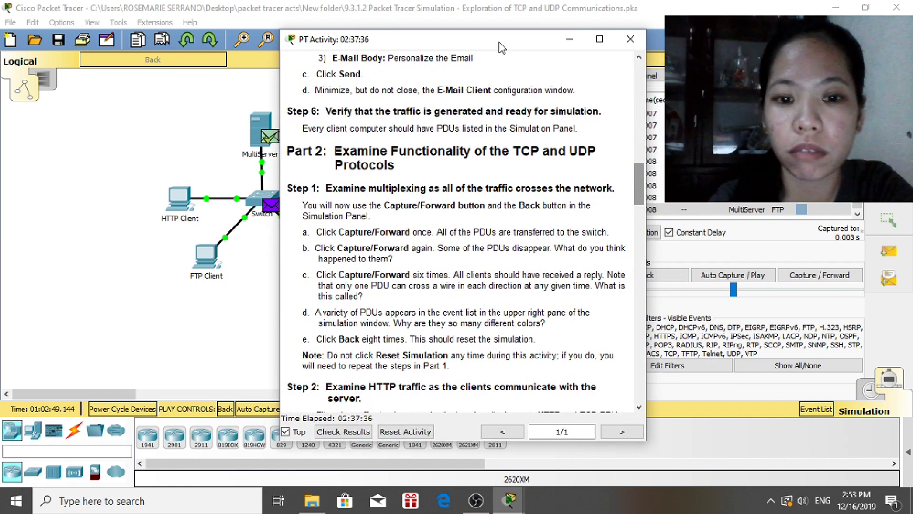
drag(513, 46, 432, 43)
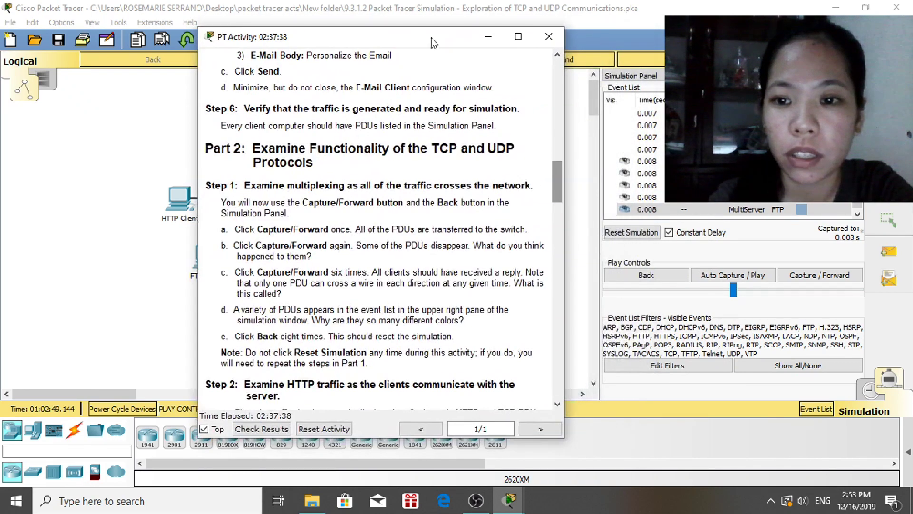
click(653, 279)
click(653, 278)
click(652, 279)
click(652, 278)
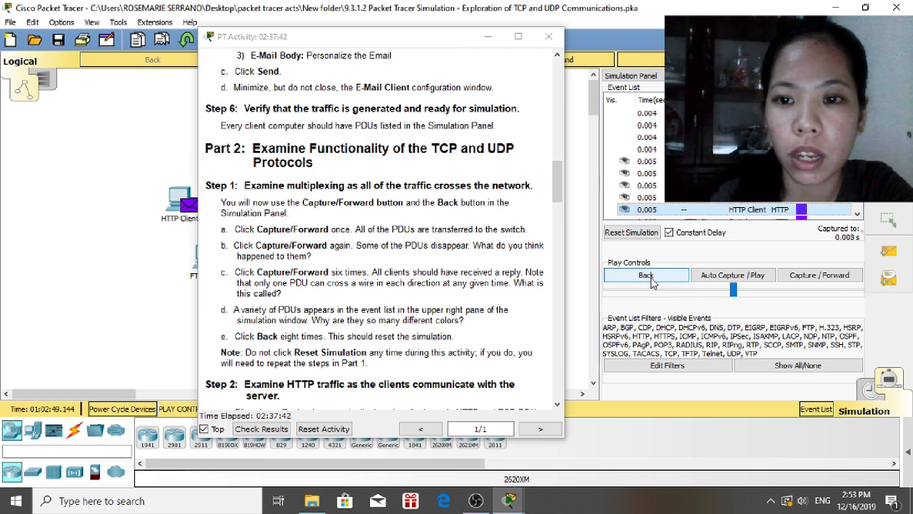
click(653, 279)
click(652, 279)
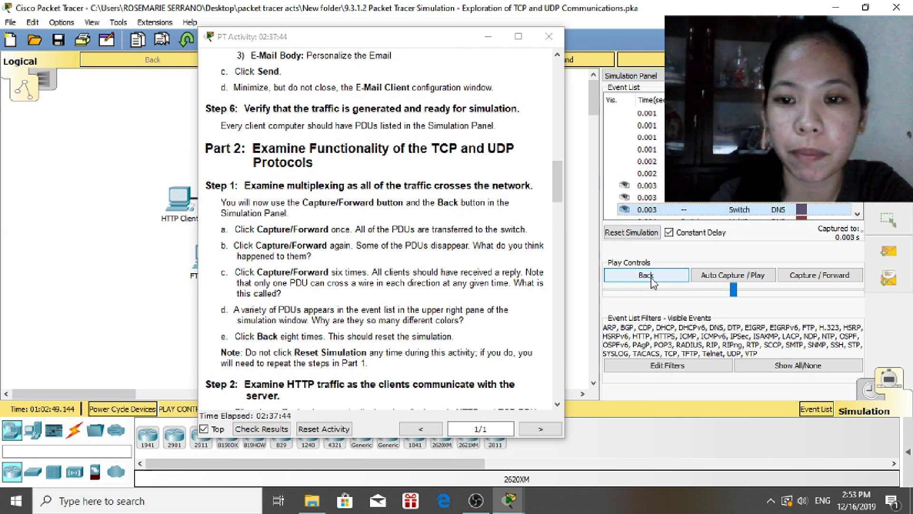
click(653, 279)
click(653, 278)
click(652, 279)
click(652, 279)
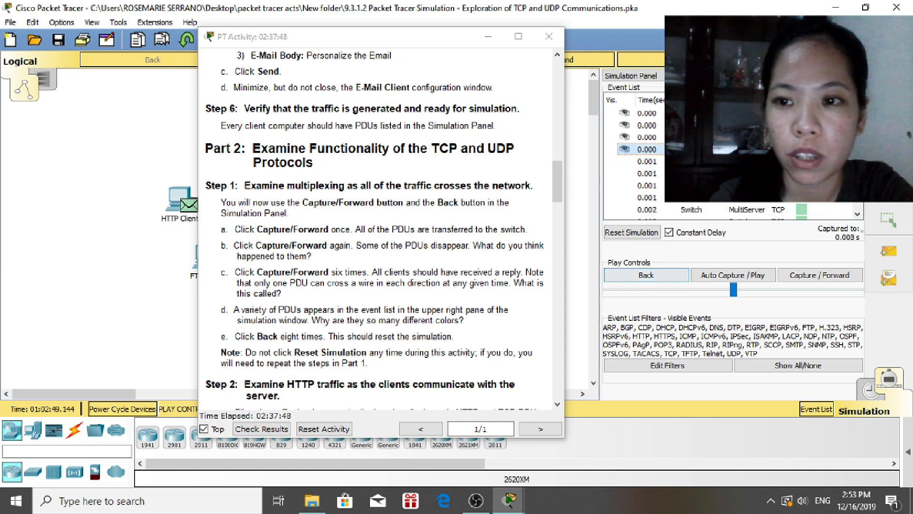
Review the end of the captured event list and read the Step 2 instructions on examining HTTP traffic.
drag(857, 112, 858, 216)
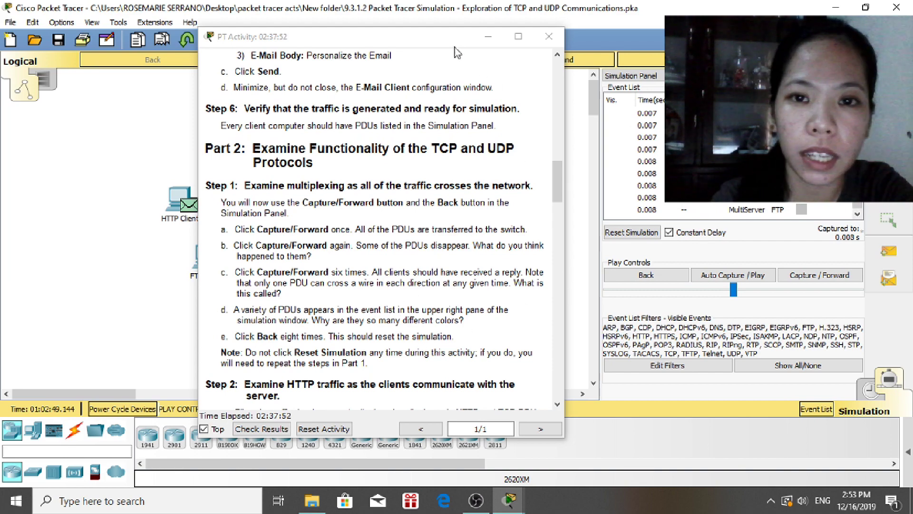
drag(453, 44, 693, 32)
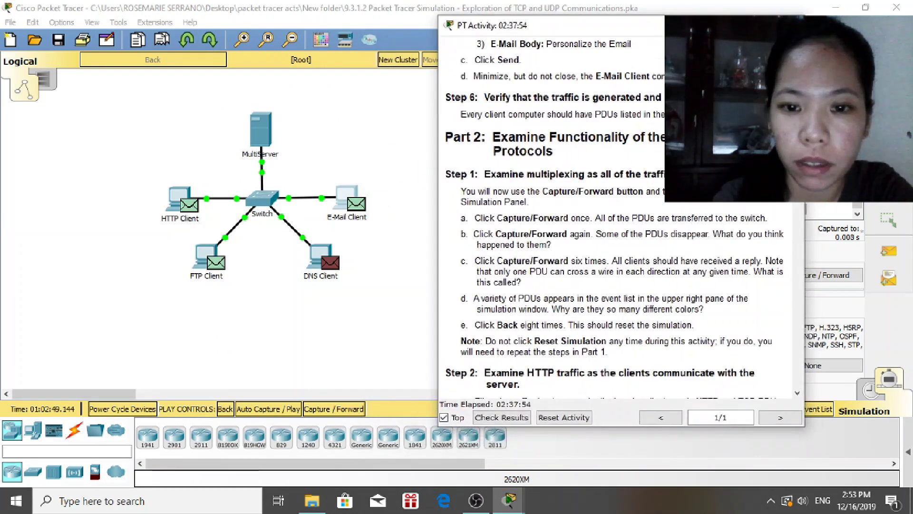
drag(795, 179, 796, 211)
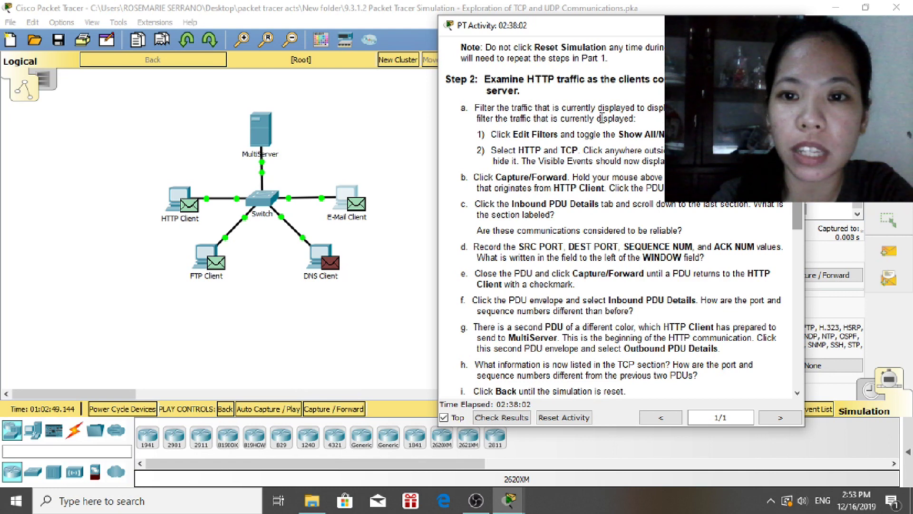
scroll(625, 59, up, 3)
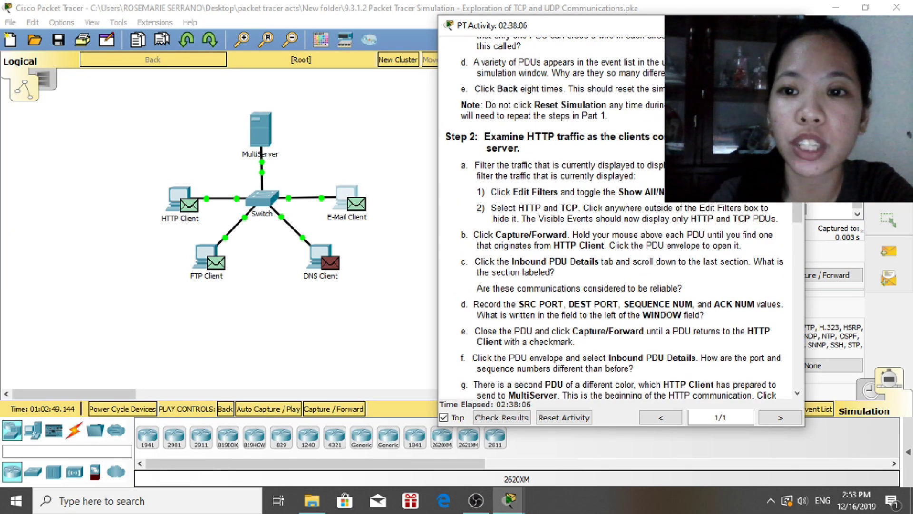
drag(676, 26, 456, 28)
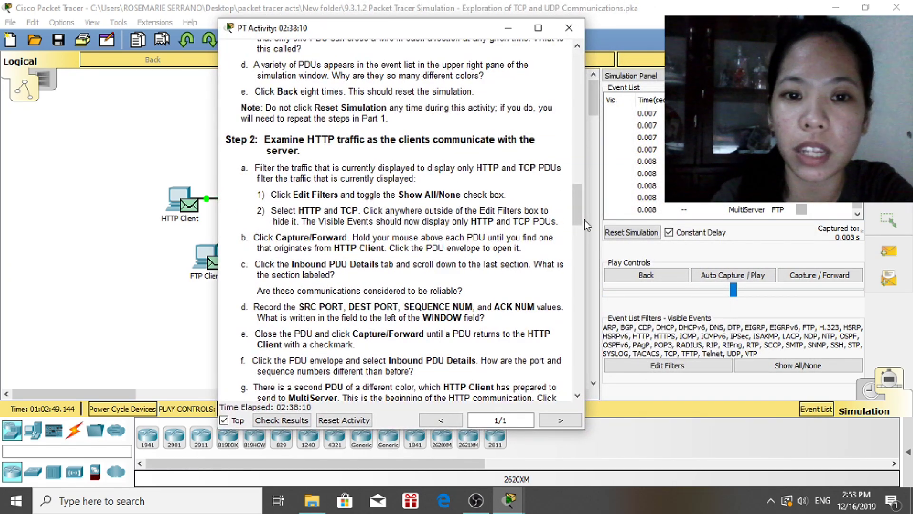
drag(579, 210, 578, 230)
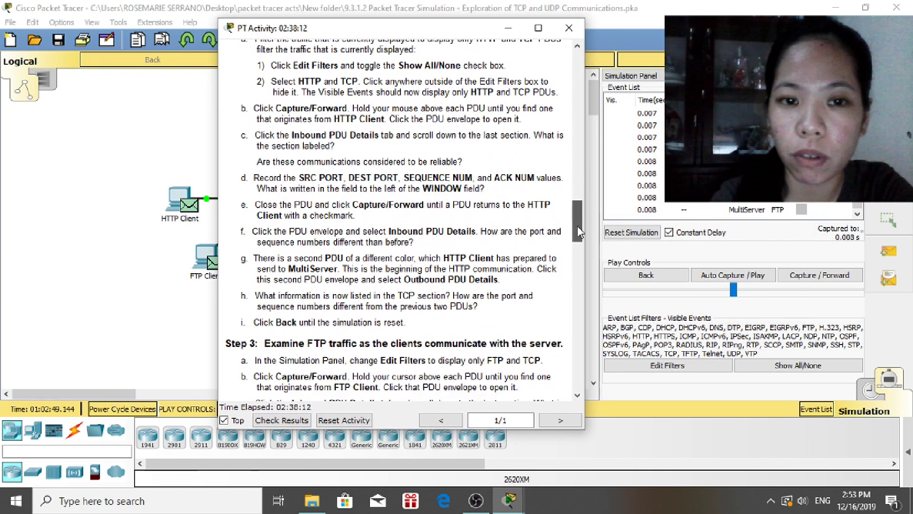
click(673, 370)
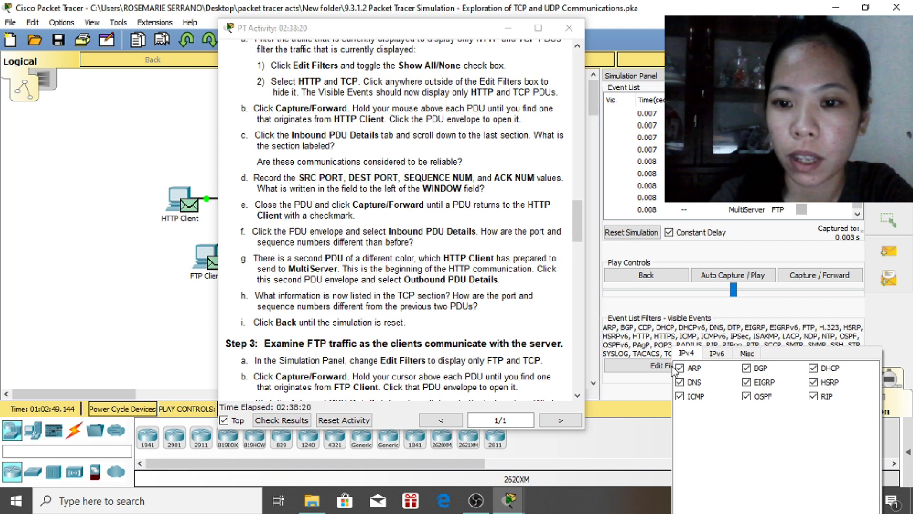
click(648, 370)
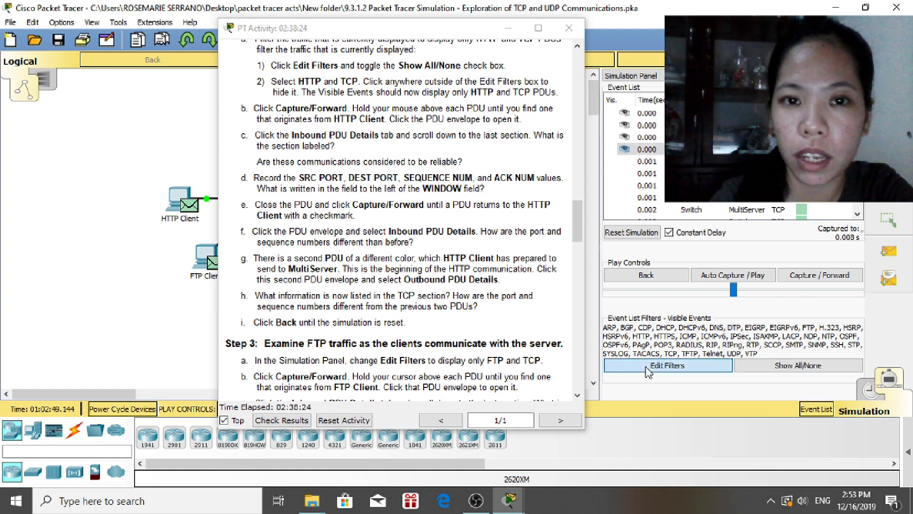
click(649, 370)
click(675, 383)
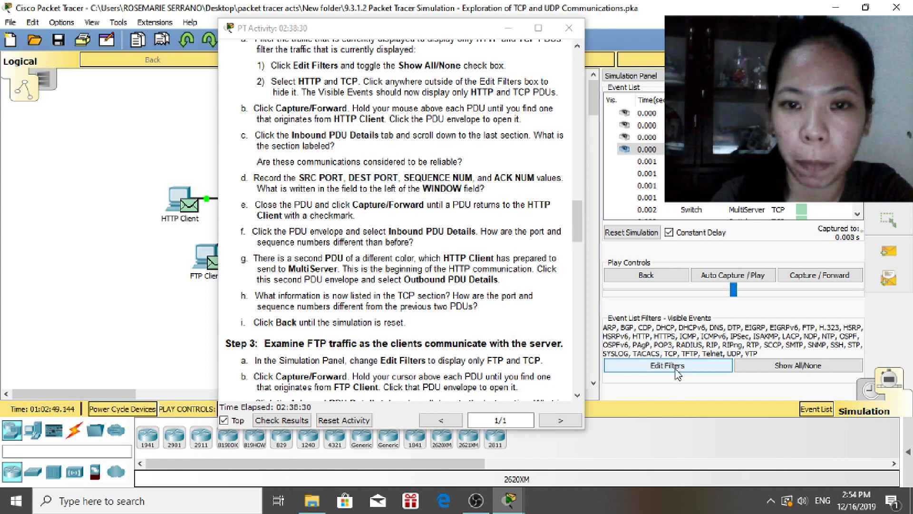
click(677, 371)
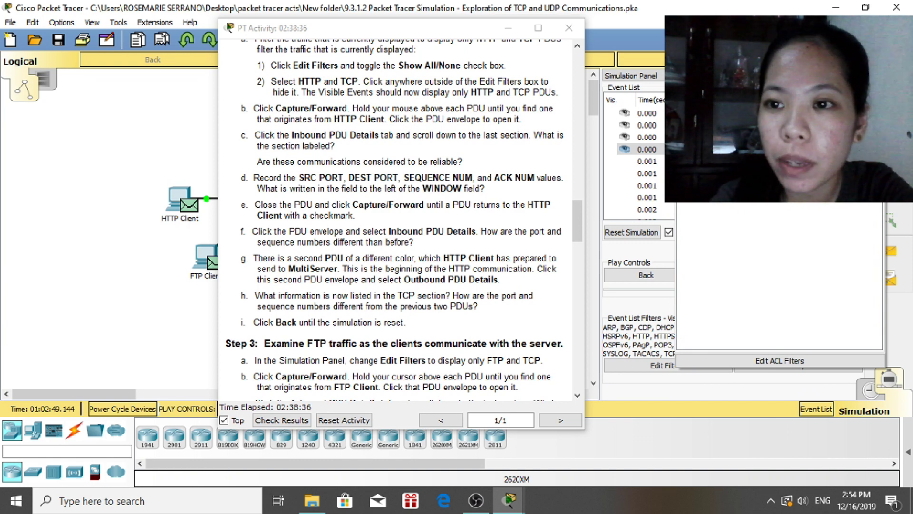
click(646, 370)
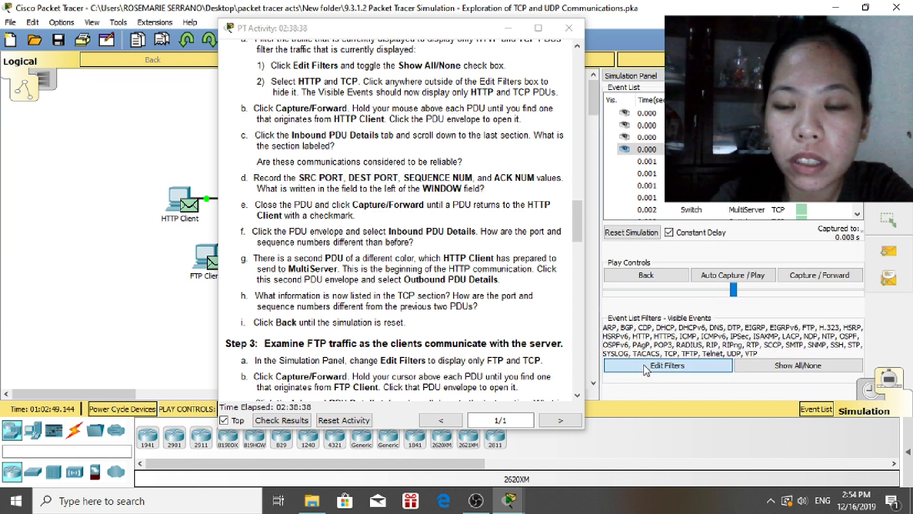
click(646, 370)
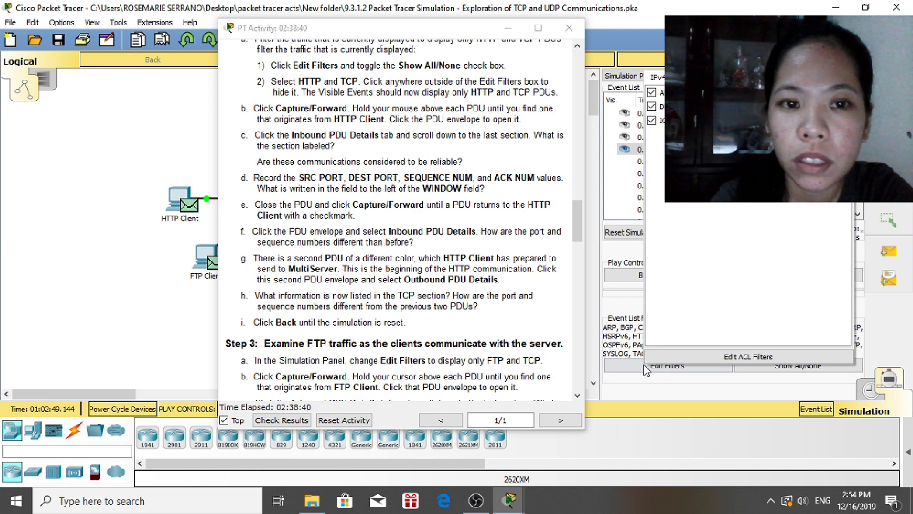
click(644, 367)
click(645, 366)
click(644, 366)
click(644, 367)
click(644, 366)
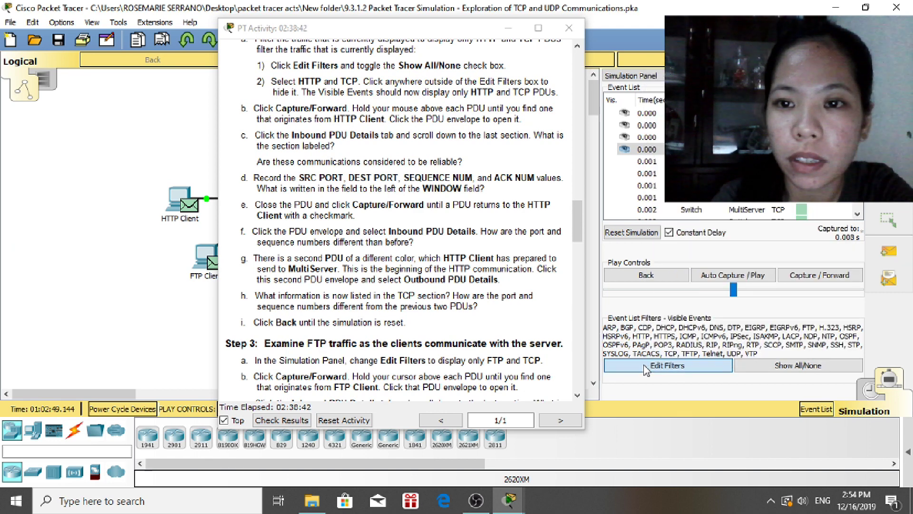
click(645, 366)
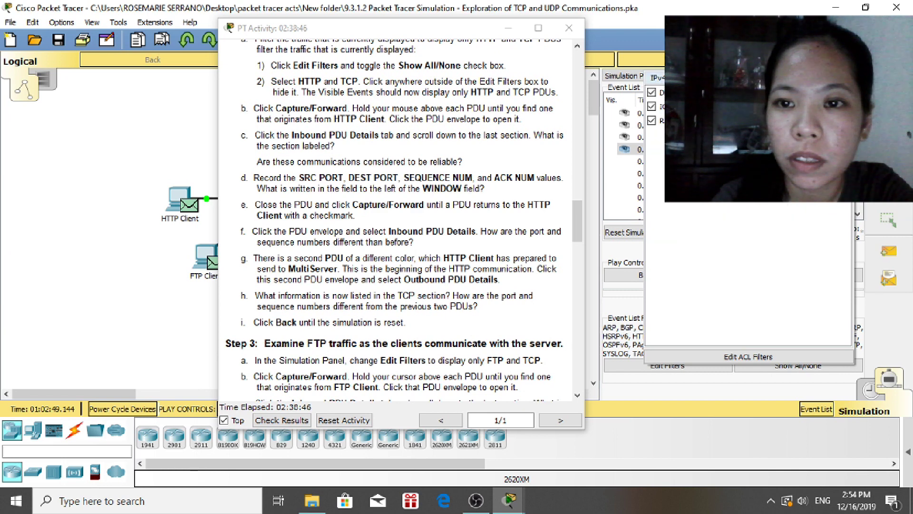
click(667, 370)
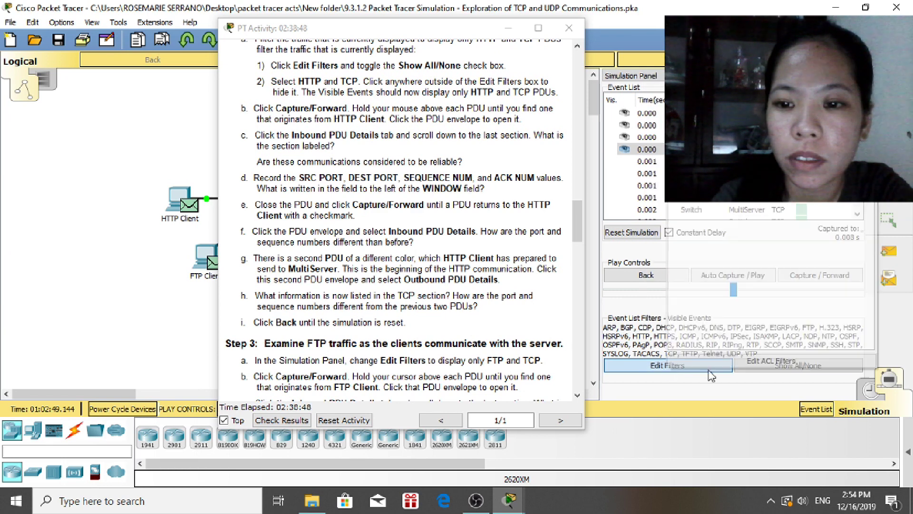
Clear all event types from the event list filters and shift the instructions to uncover the MultiServer and Switch.
click(787, 369)
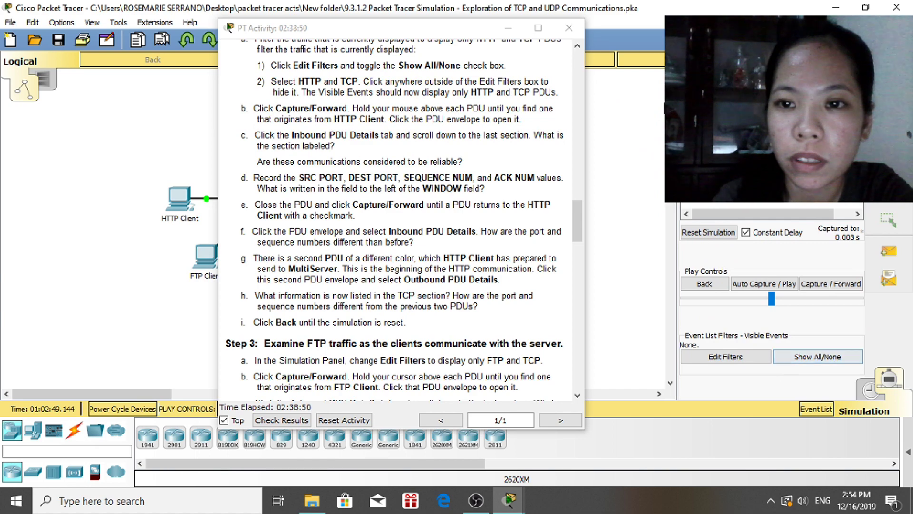
click(460, 34)
drag(461, 33, 518, 38)
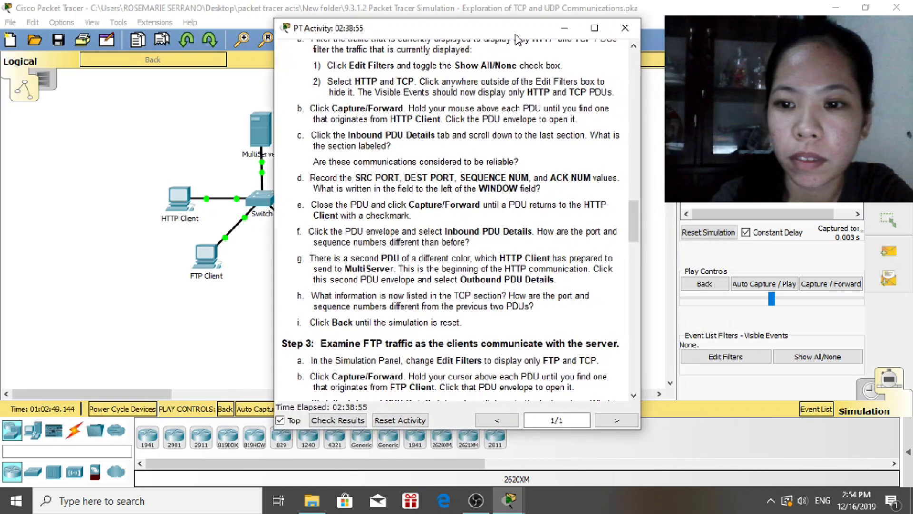
Run Capture/Forward twice with no event types selected in the filters.
click(744, 364)
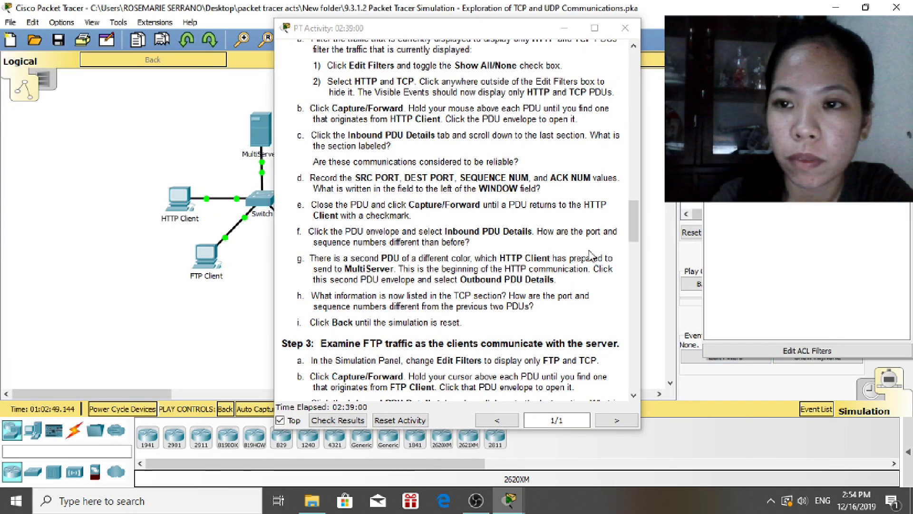
click(649, 259)
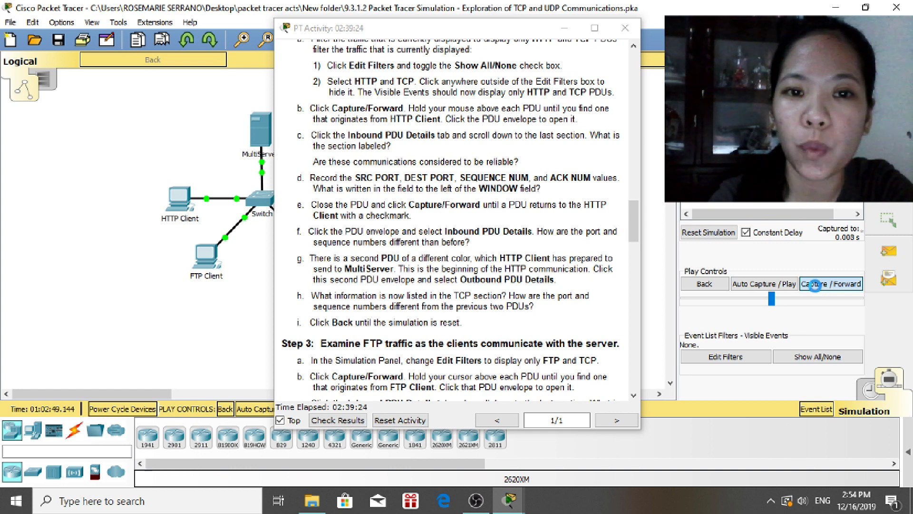
click(816, 285)
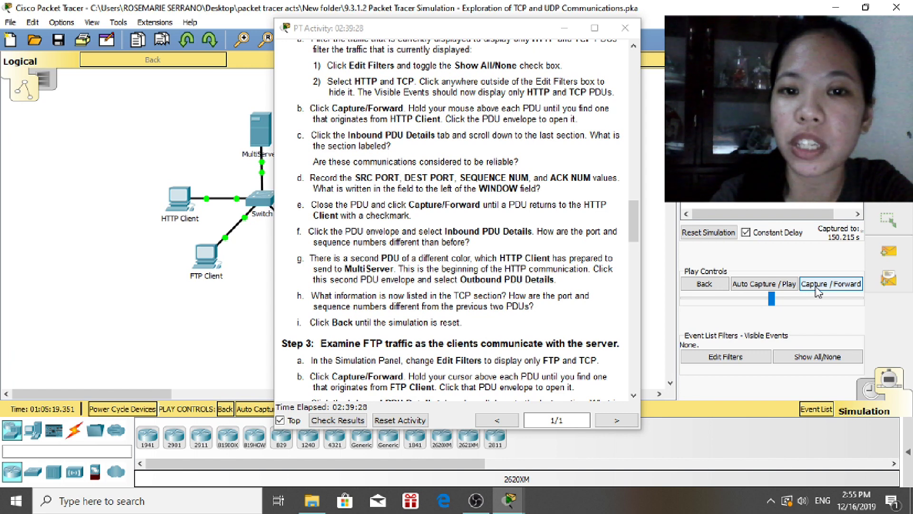
click(817, 288)
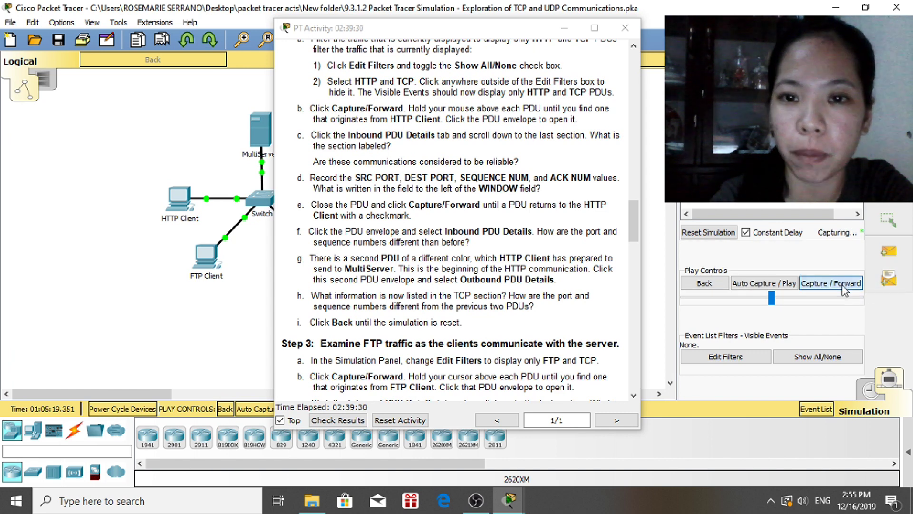
Set the event list filters to show only HTTP and TCP.
drag(490, 35, 426, 46)
click(713, 360)
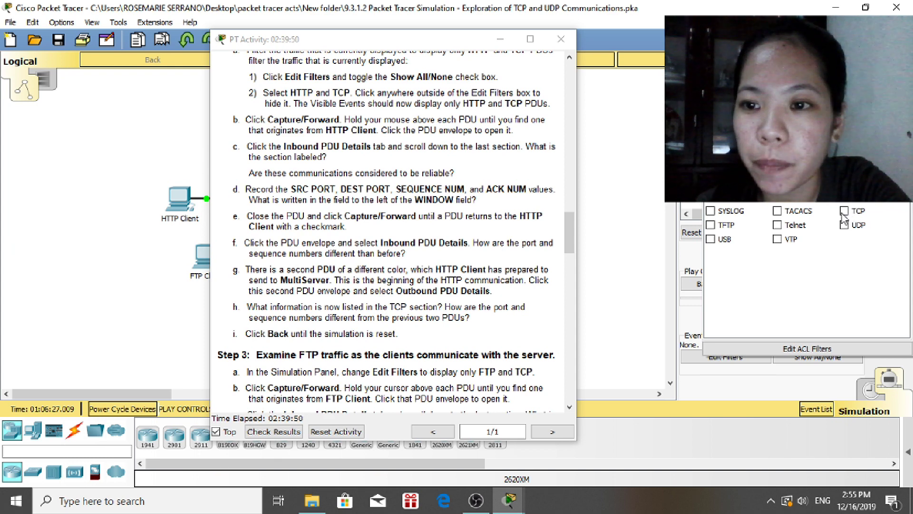
click(777, 381)
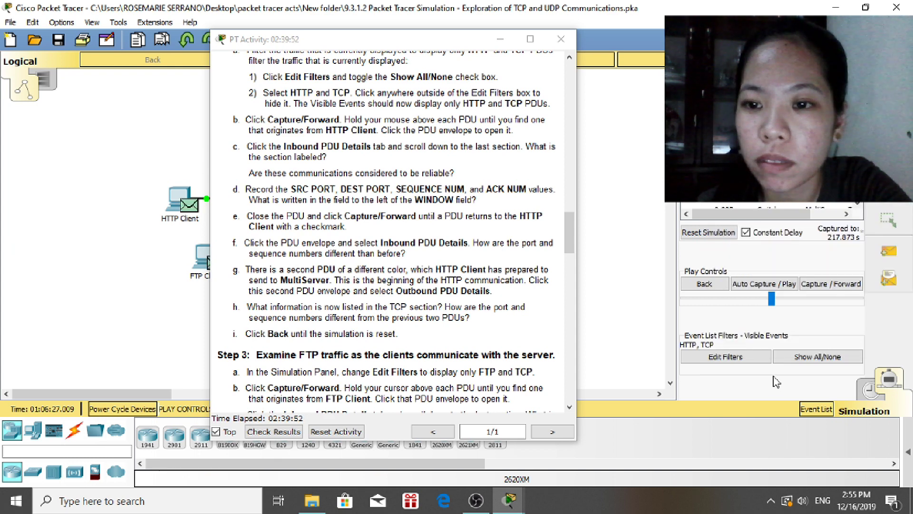
Run Capture/Forward to bring the HTTP Client's PDU to MultiServer, widen the simulation panel, and uncover the topology.
click(835, 284)
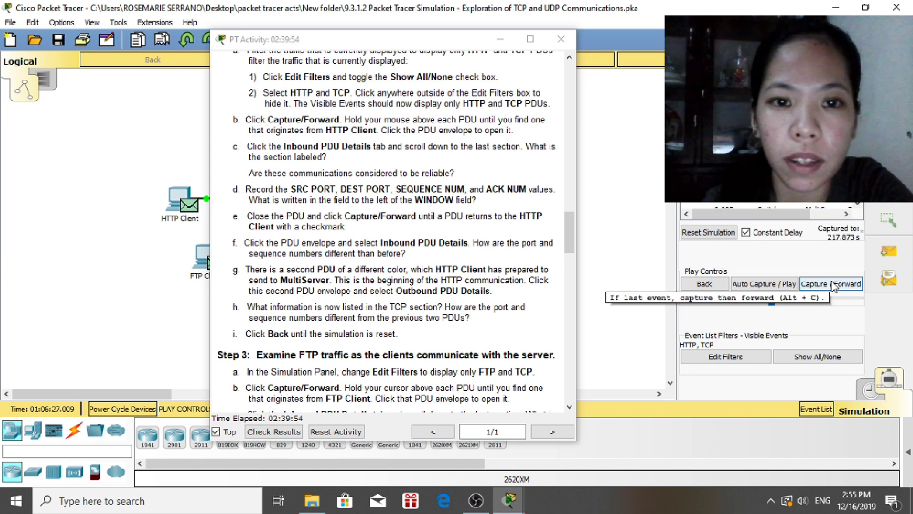
click(834, 284)
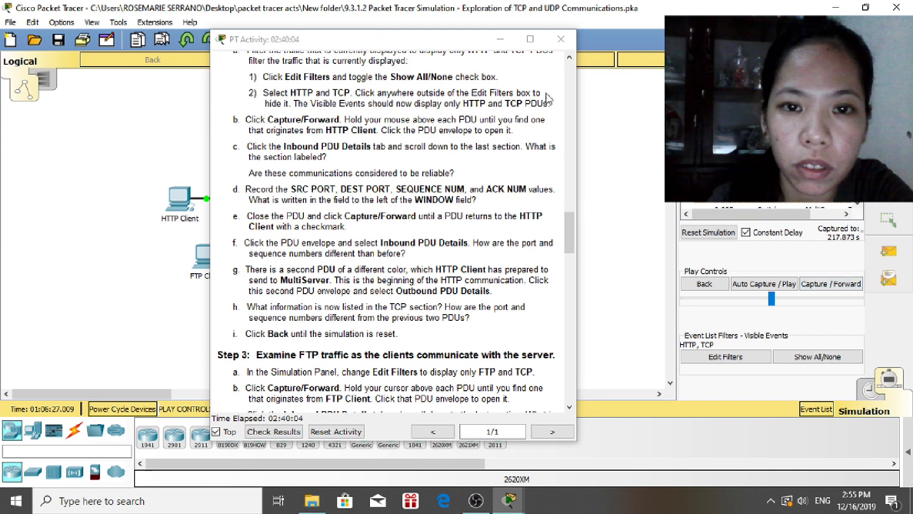
drag(676, 130, 626, 129)
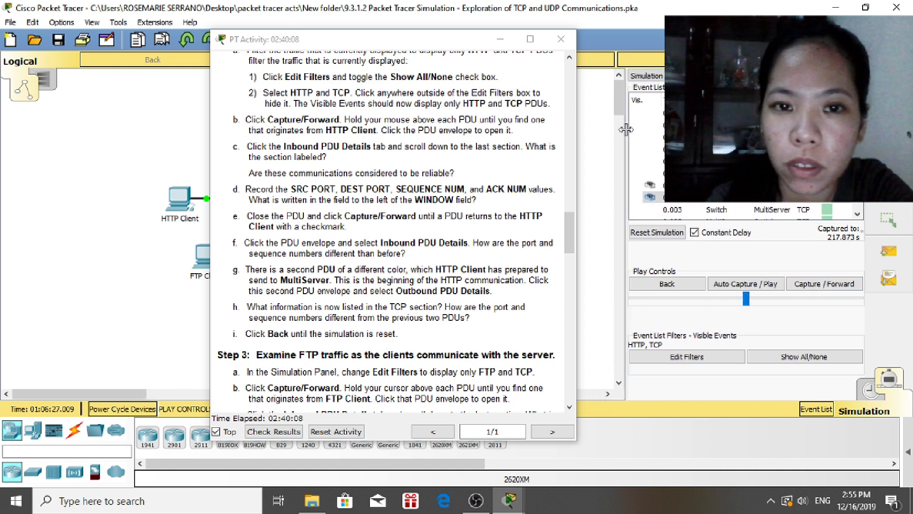
drag(415, 41, 590, 38)
Open the PDU envelope at MultiServer beside the instructions and show its Inbound PDU Details.
click(269, 137)
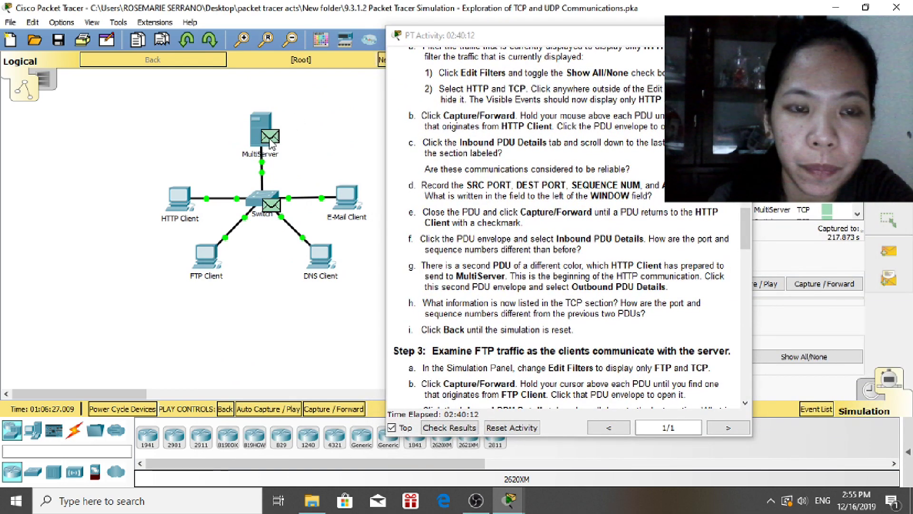
drag(495, 39, 694, 35)
drag(526, 54, 444, 47)
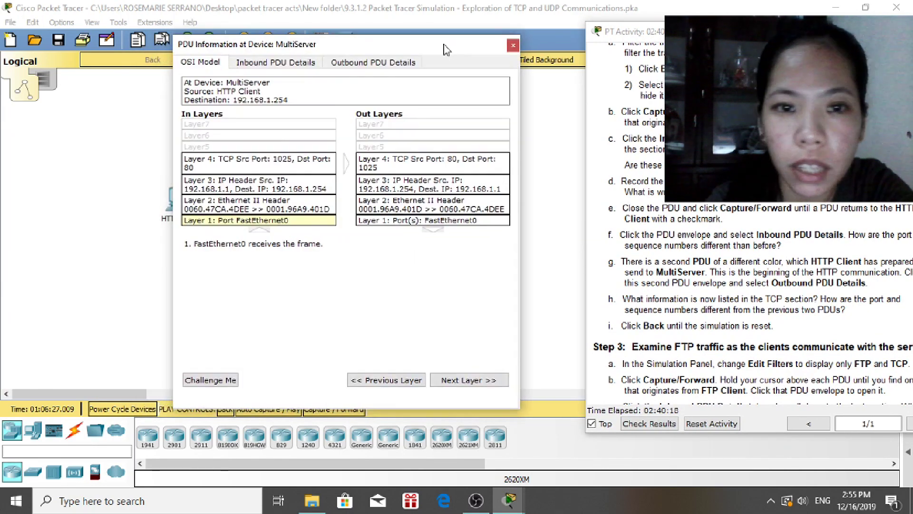
click(259, 67)
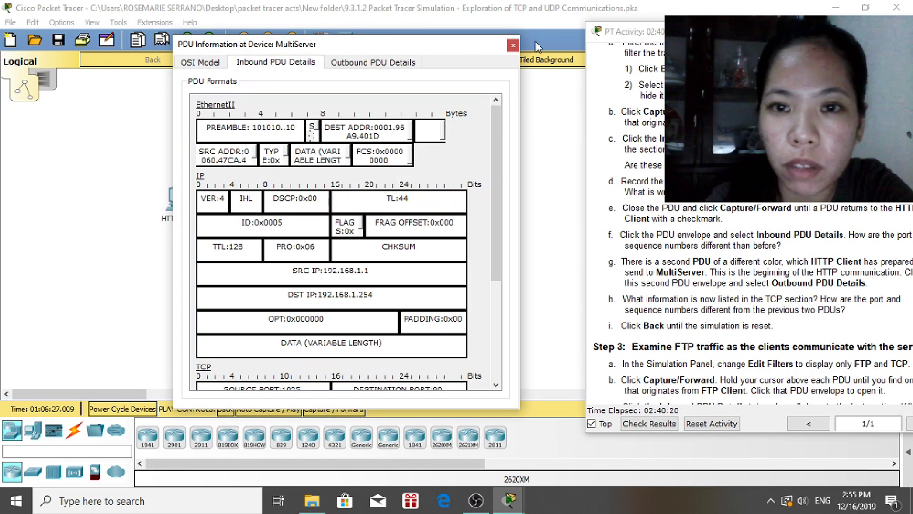
Examine the inbound TCP section's ports, sequence and acknowledgement numbers, and flags against items c and d of the instructions.
click(634, 38)
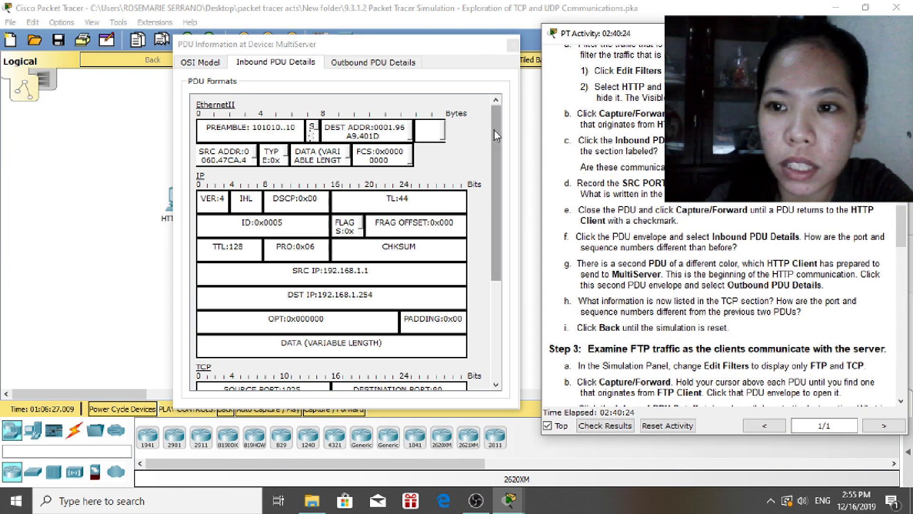
click(494, 169)
drag(495, 167, 499, 279)
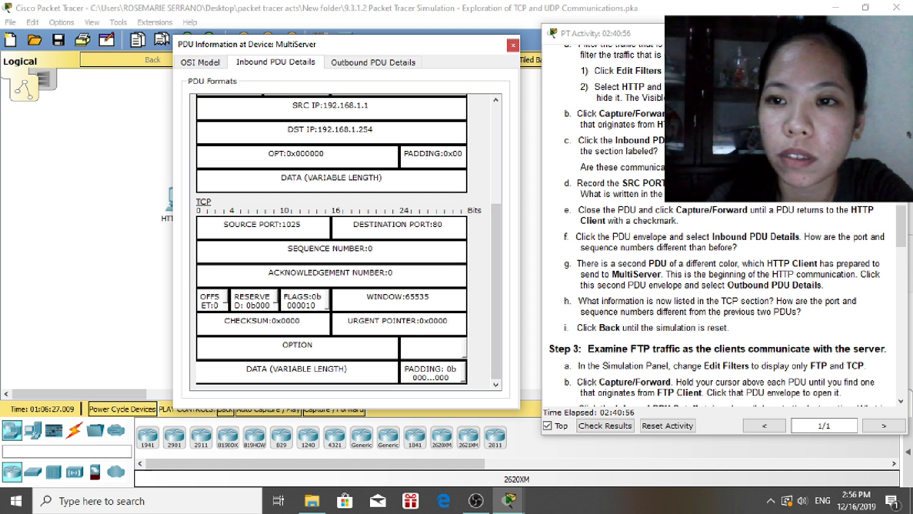
mouse_move(729, 38)
mouse_down()
mouse_move(310, 71)
mouse_move(329, 69)
mouse_move(344, 36)
mouse_move(727, 36)
mouse_move(720, 32)
mouse_up()
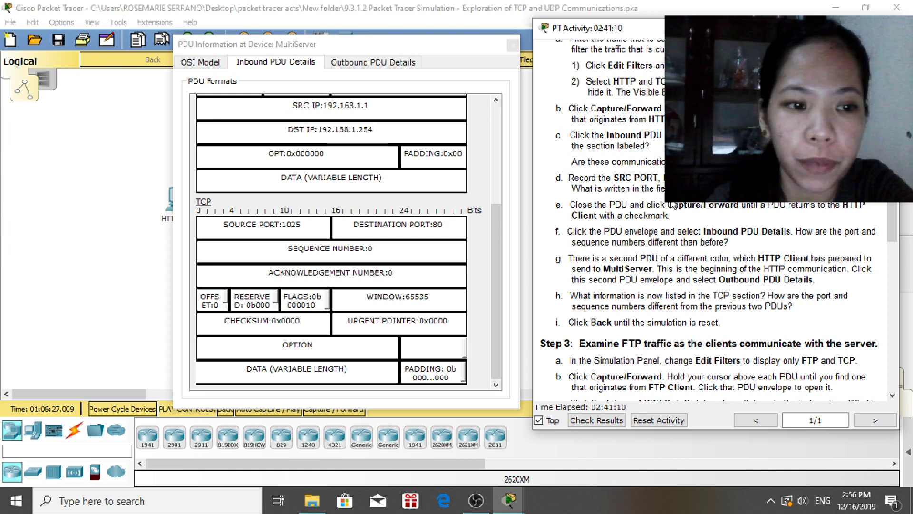
click(497, 266)
click(497, 161)
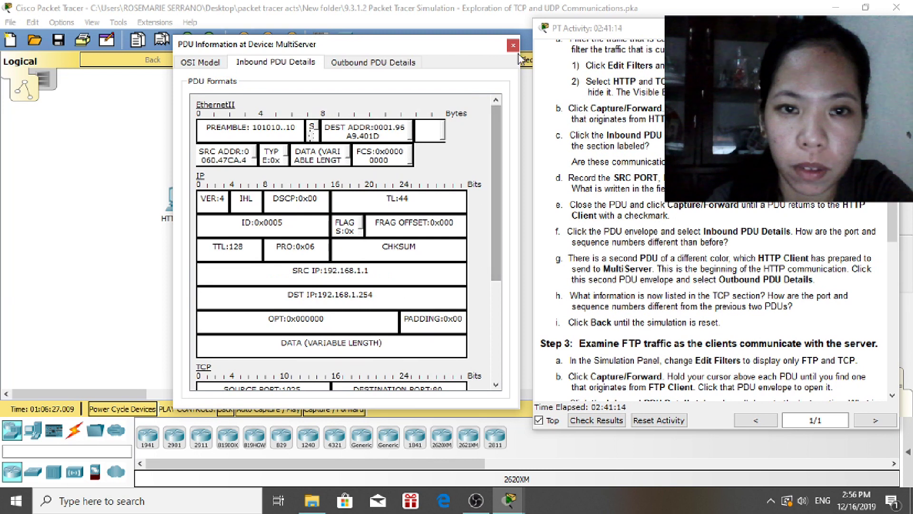
Check the MultiServer PDU's Outbound PDU Details and OSI Model, and close the PDU information.
click(374, 62)
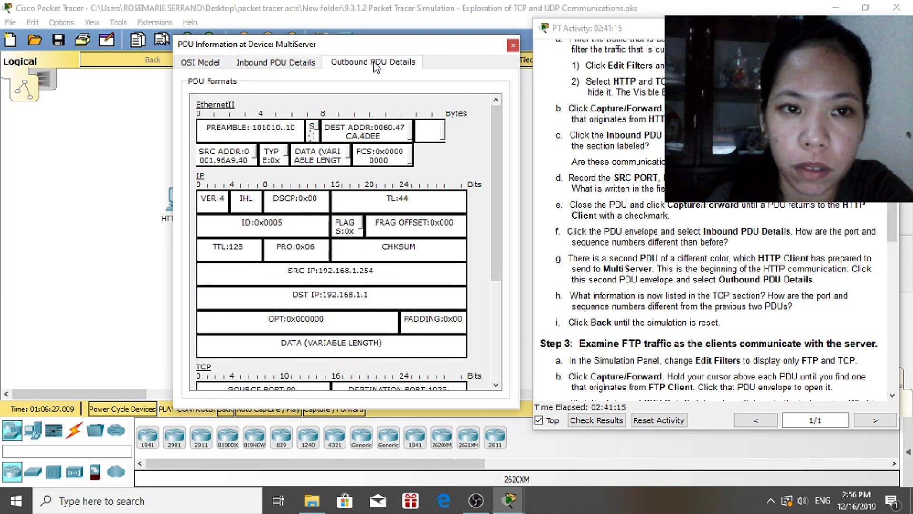
click(210, 64)
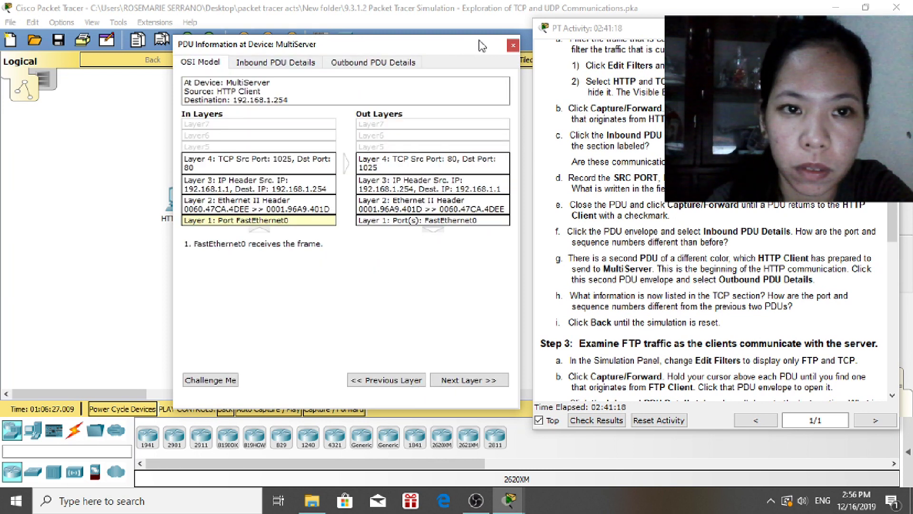
click(512, 45)
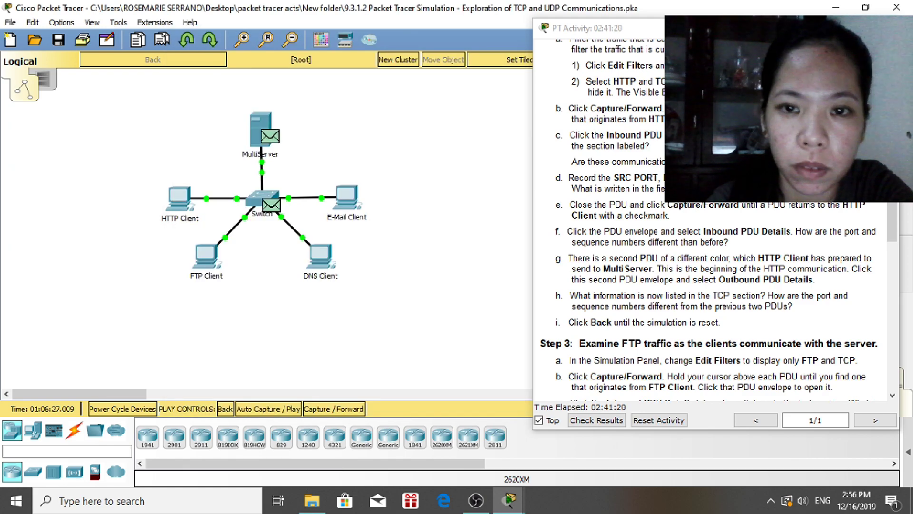
Move the instructions clear of the play controls and run Capture/Forward until a PDU returns to the HTTP Client.
drag(642, 36, 359, 65)
drag(375, 58, 645, 48)
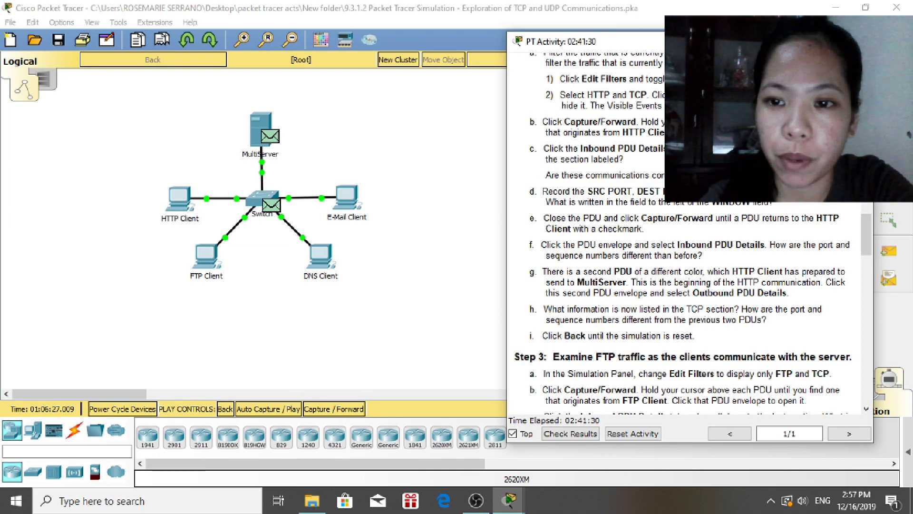
drag(619, 42, 399, 42)
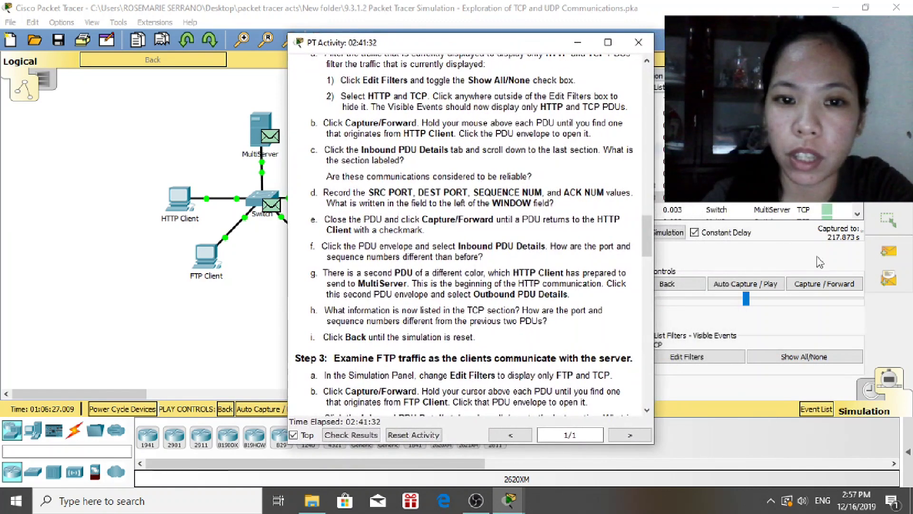
click(842, 291)
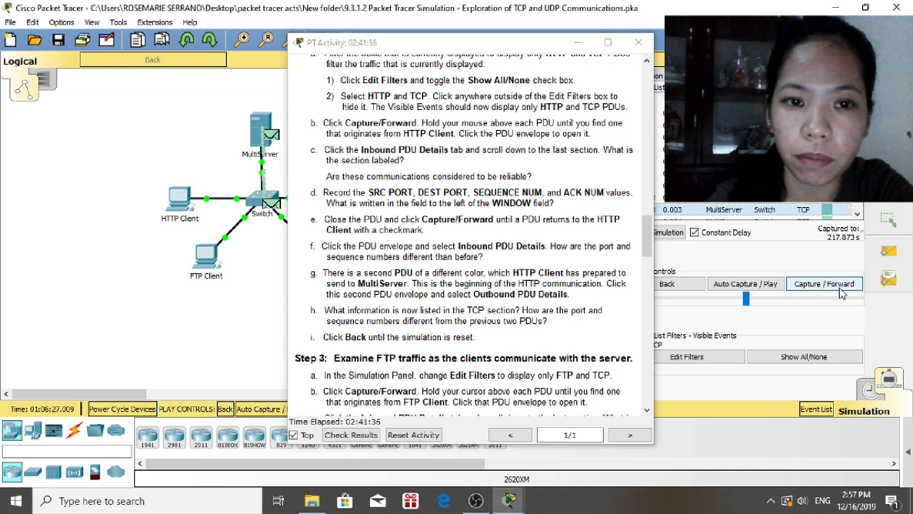
click(842, 291)
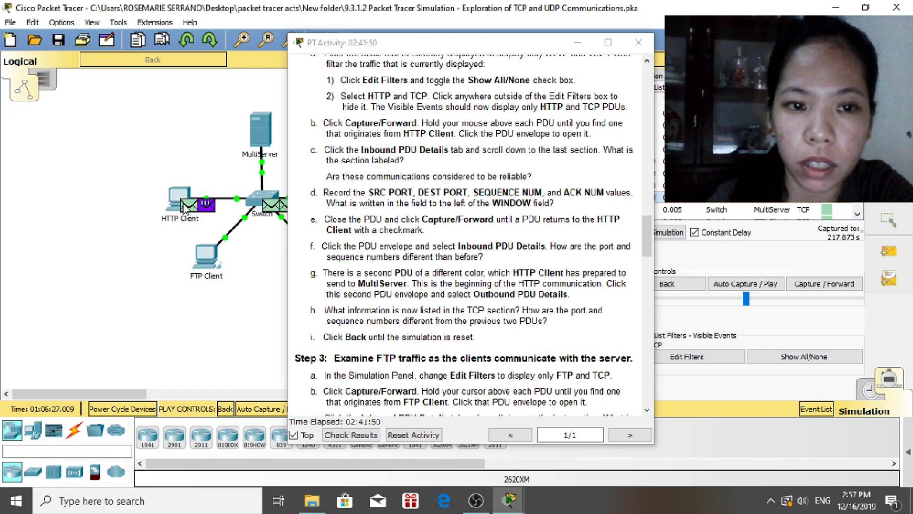
mouse_move(189, 209)
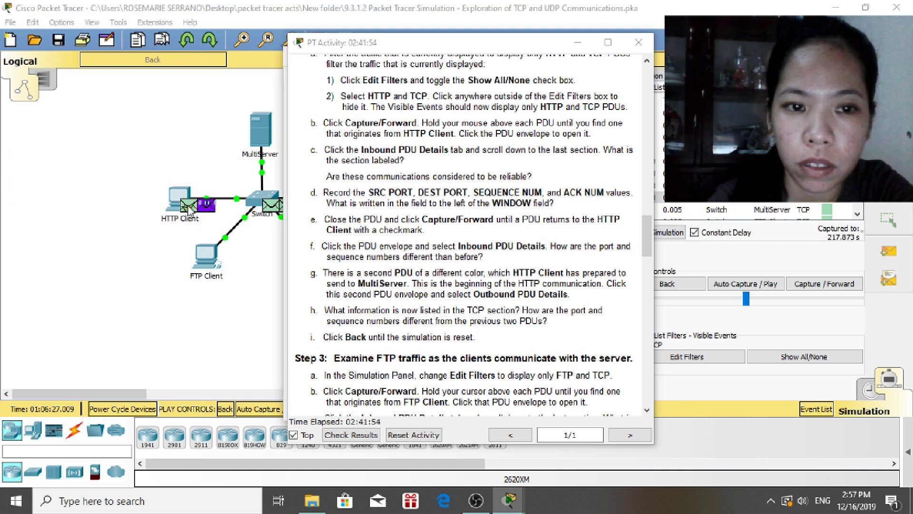
Examine the inbound TCP section of the checkmarked PDU at HTTP Client beside item f of the instructions, and close the PDU information.
click(188, 209)
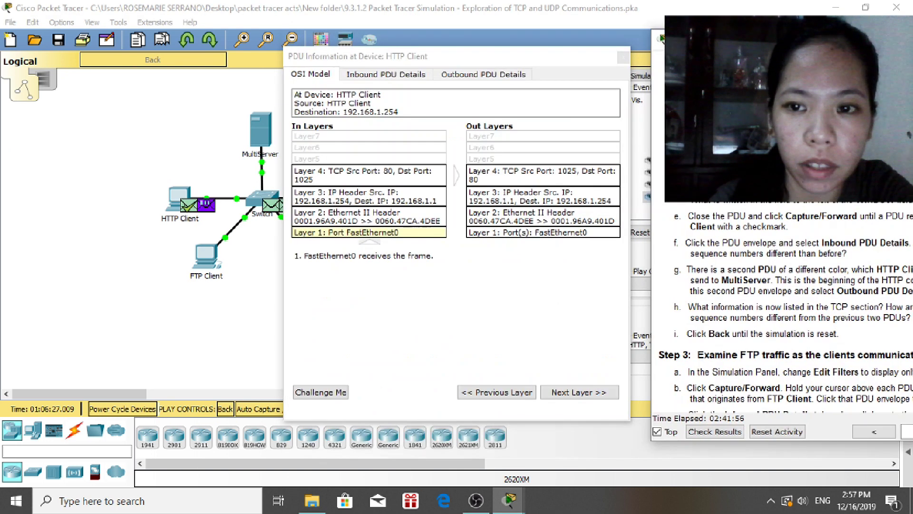
click(379, 76)
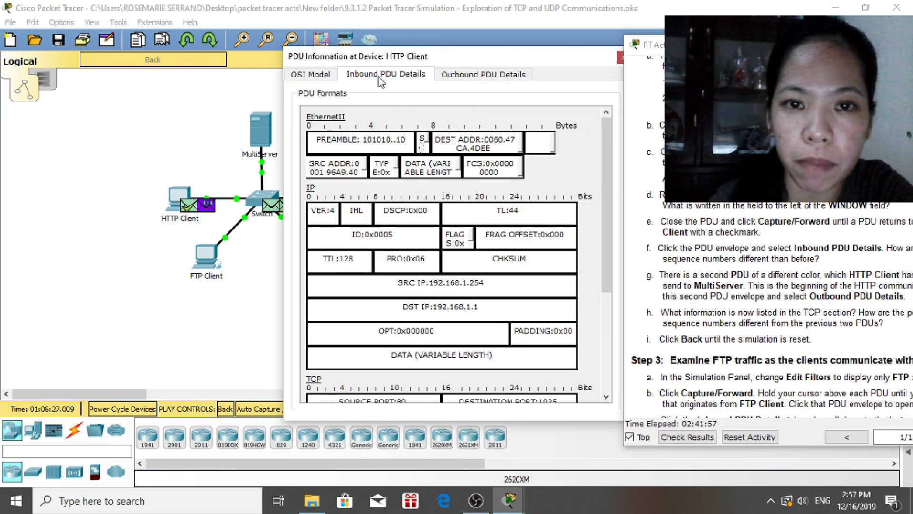
drag(470, 55, 298, 34)
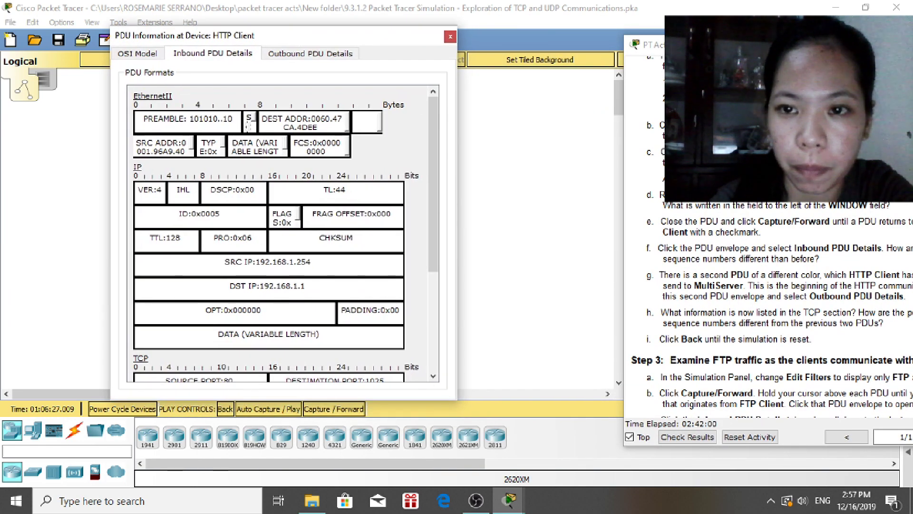
drag(638, 44, 527, 25)
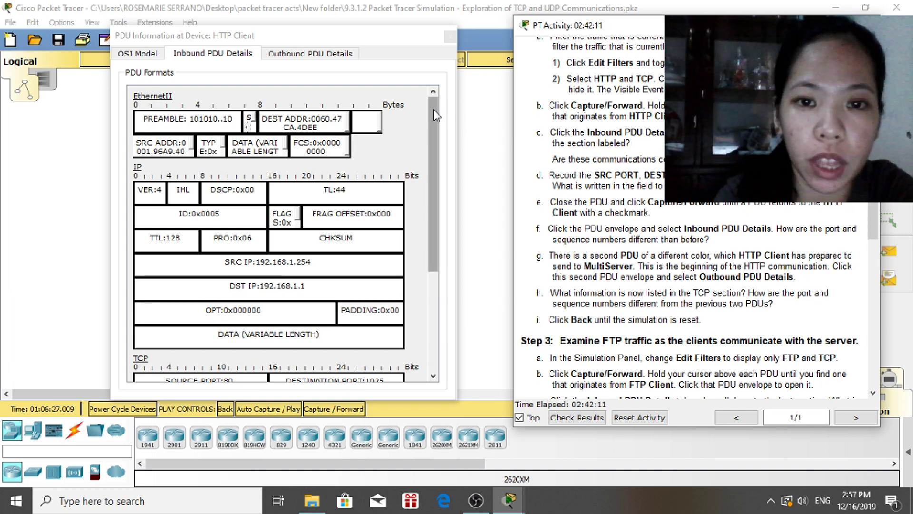
drag(434, 119, 438, 217)
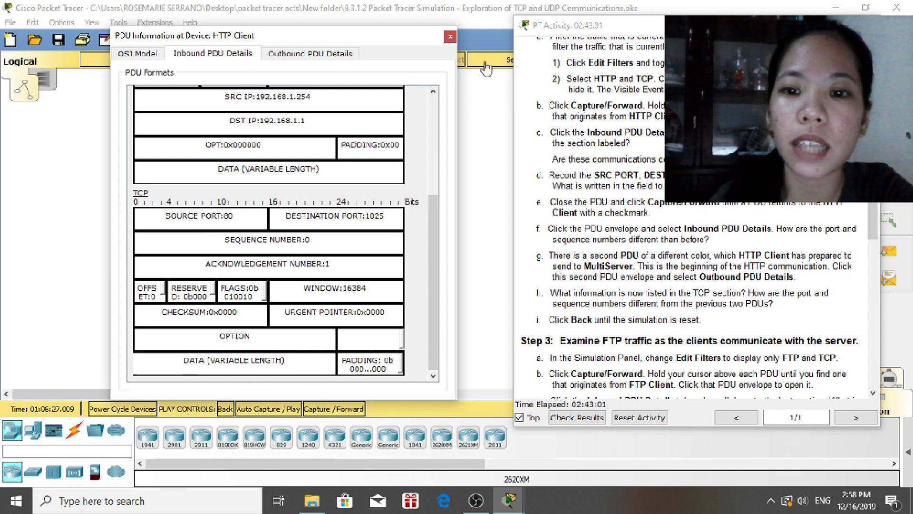
click(450, 37)
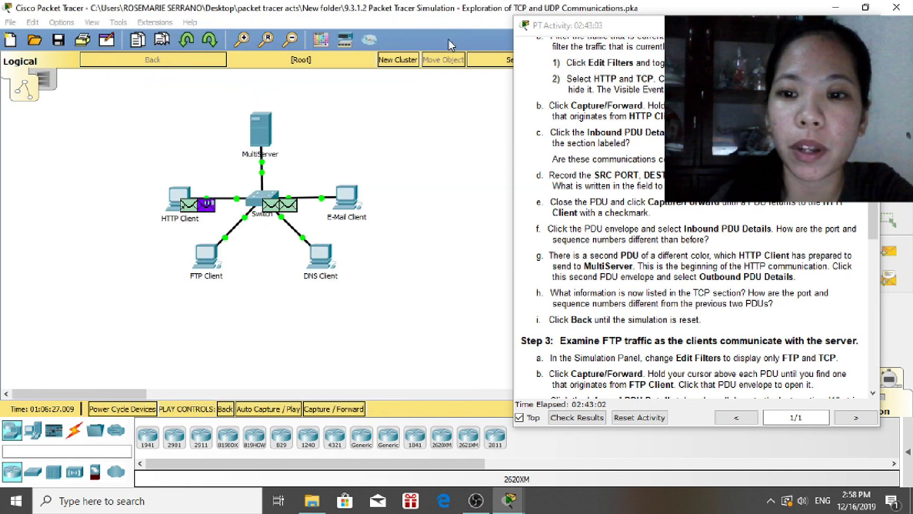
Open HTTP Client's second PDU, examine the TCP and HTTP request sections of its Outbound PDU Details, and close it.
click(206, 204)
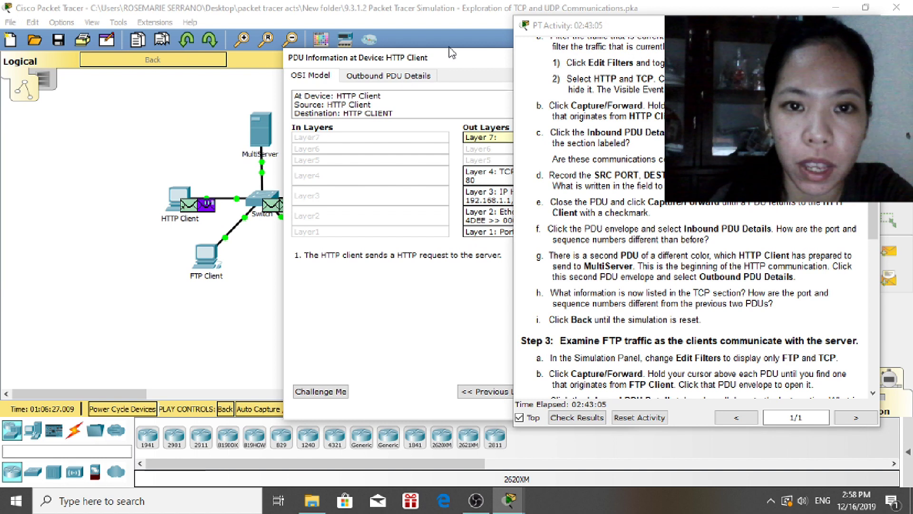
drag(452, 60, 281, 48)
click(245, 64)
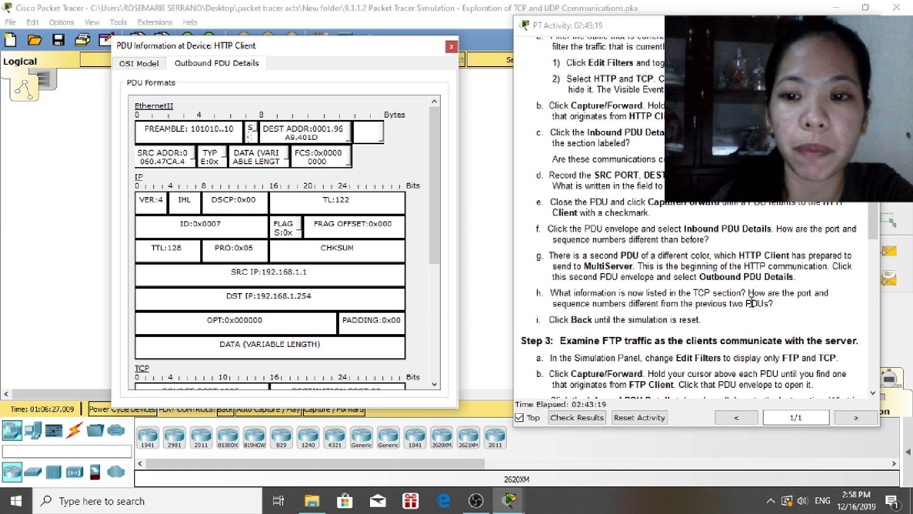
drag(435, 175, 430, 289)
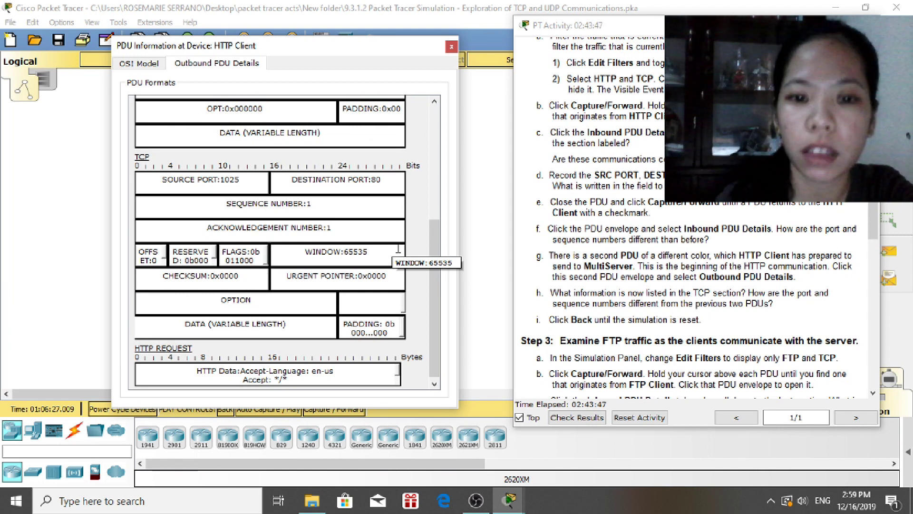
click(450, 47)
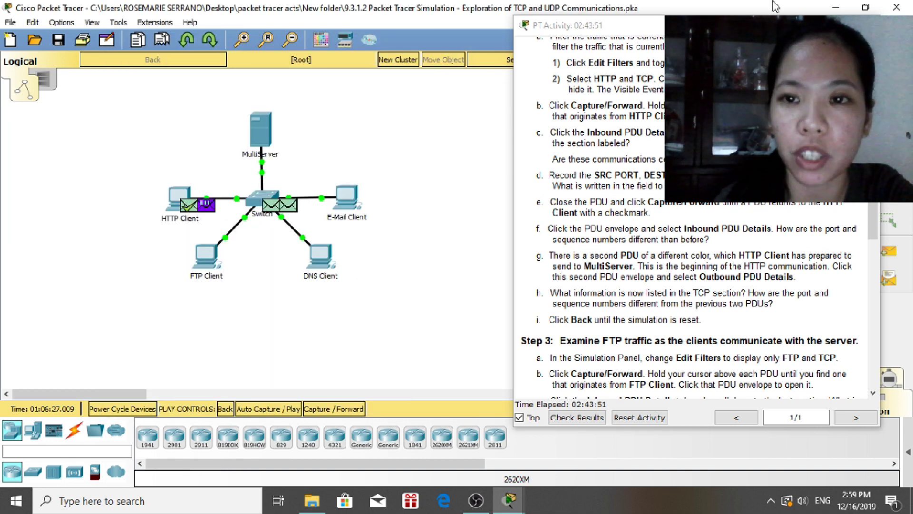
Move the instructions clear of the play controls and step the simulation back repeatedly to reset it.
drag(595, 25, 241, 44)
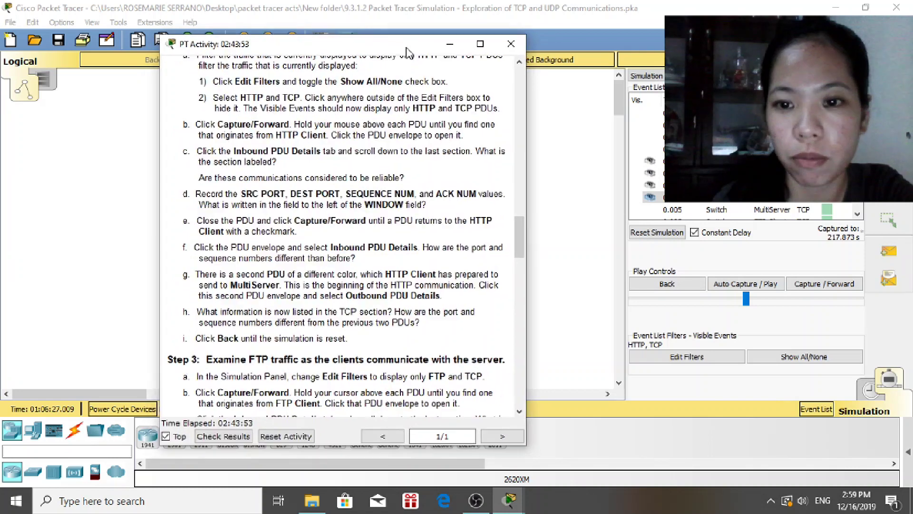
click(659, 285)
click(659, 285)
click(660, 285)
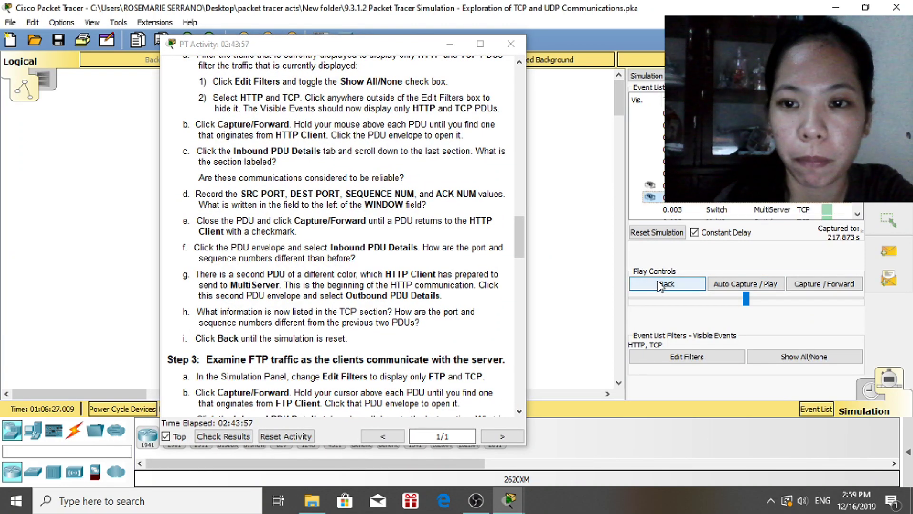
click(659, 286)
click(660, 285)
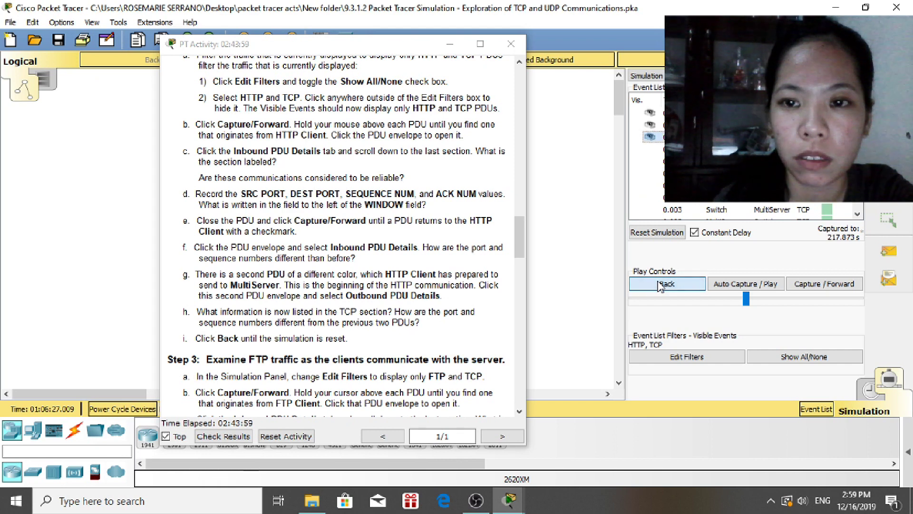
click(660, 285)
click(660, 285)
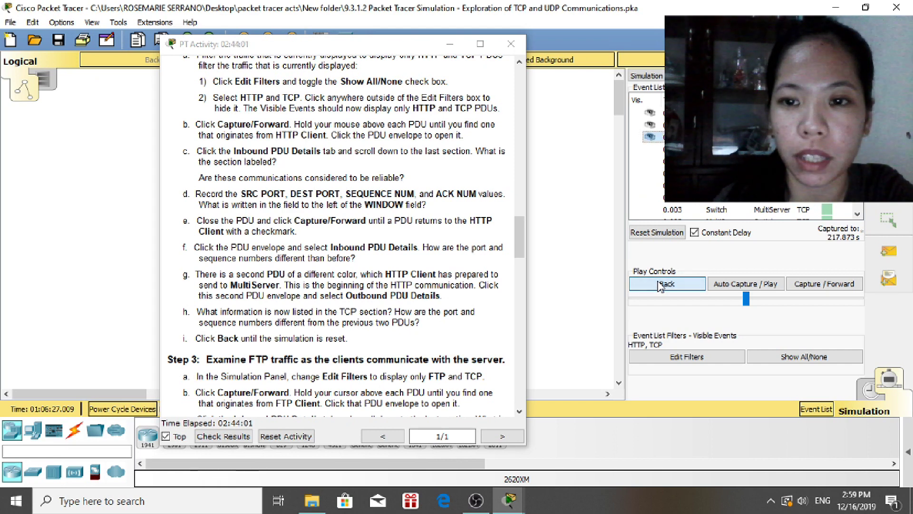
click(659, 286)
click(659, 285)
click(659, 285)
click(659, 286)
click(660, 285)
click(660, 286)
click(666, 286)
click(665, 286)
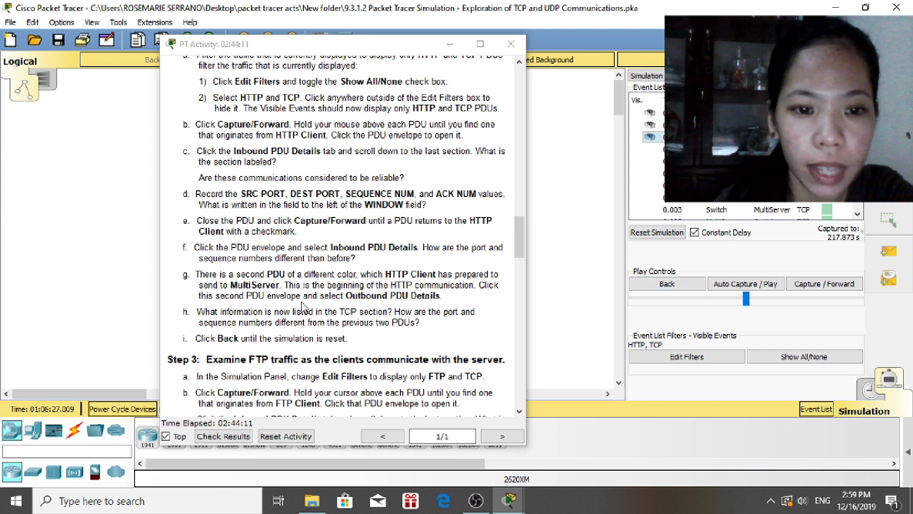
Go to Step 3 of the instructions and filter the visible simulation events to only FTP and TCP.
drag(520, 243, 521, 266)
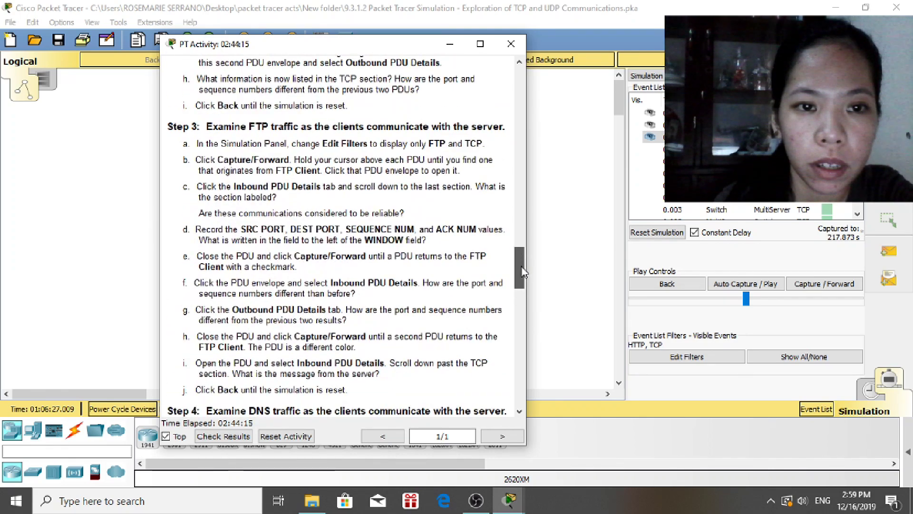
drag(355, 45, 623, 33)
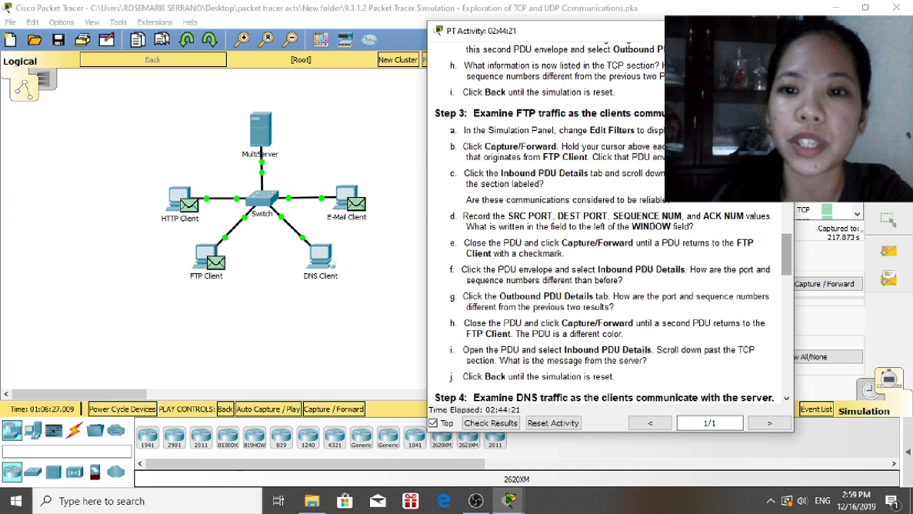
drag(499, 30, 312, 38)
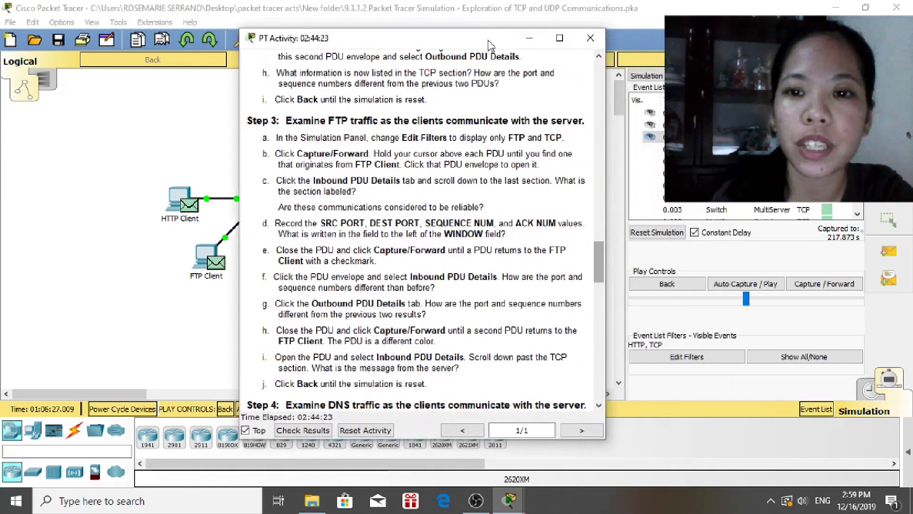
click(700, 363)
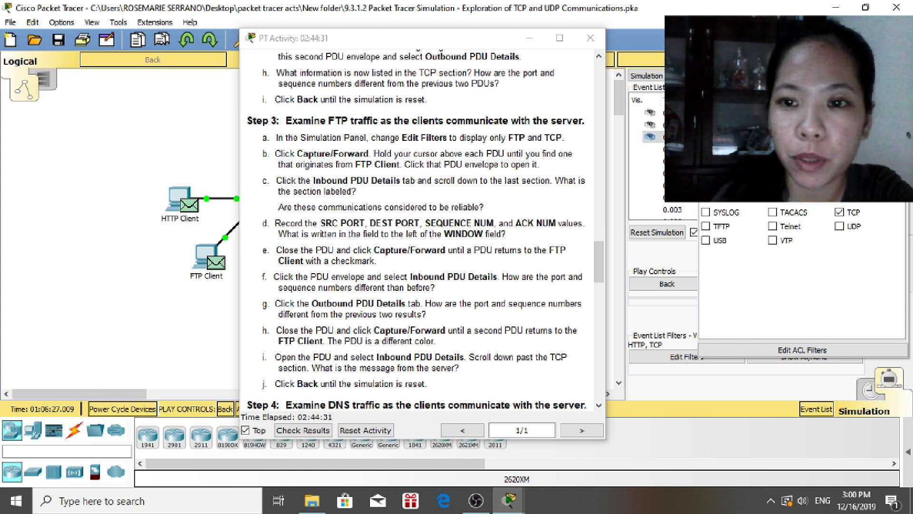
click(748, 380)
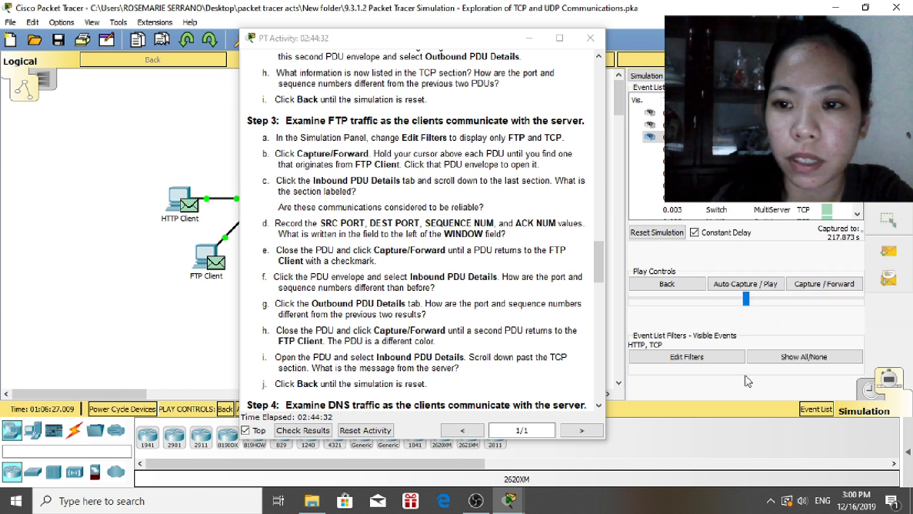
Advance the simulation with Capture/Forward and move the instructions clear of the network topology.
click(819, 287)
click(502, 45)
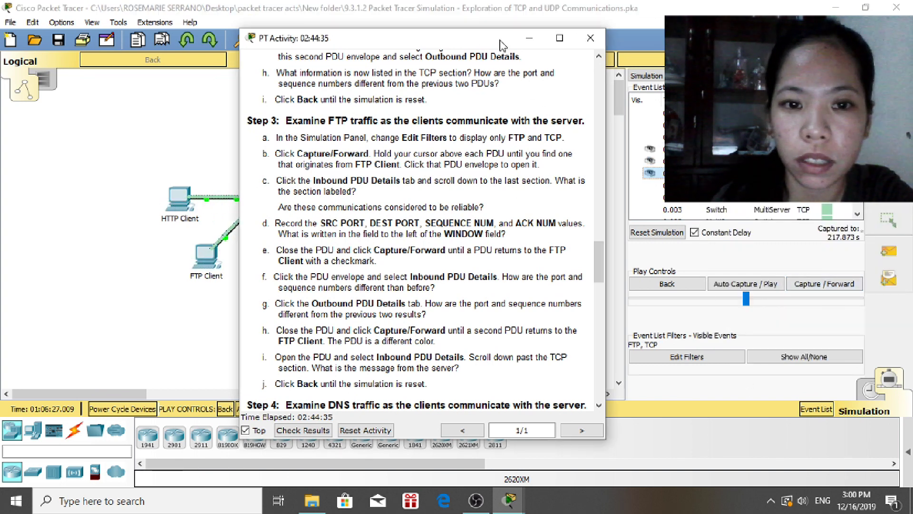
drag(502, 45, 675, 48)
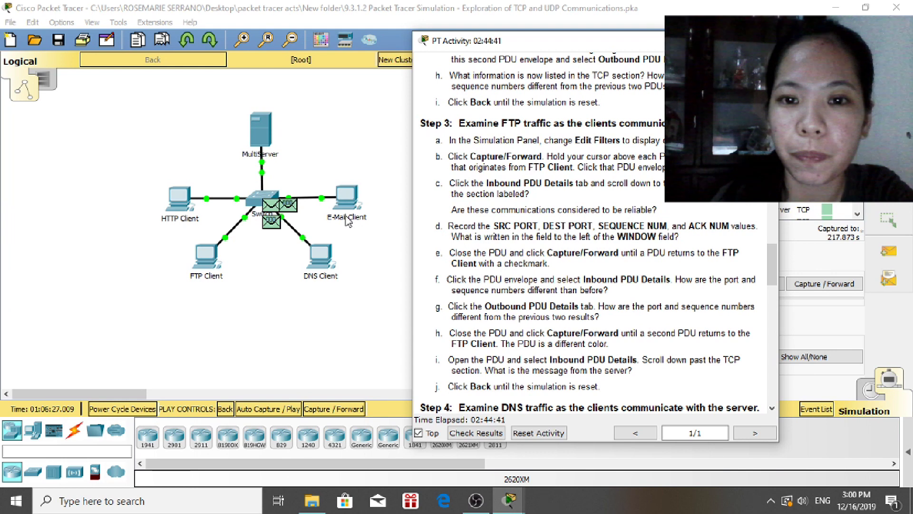
Check in the OSI Model which client the first PDU envelope at the Switch originates from, and close its information.
click(274, 205)
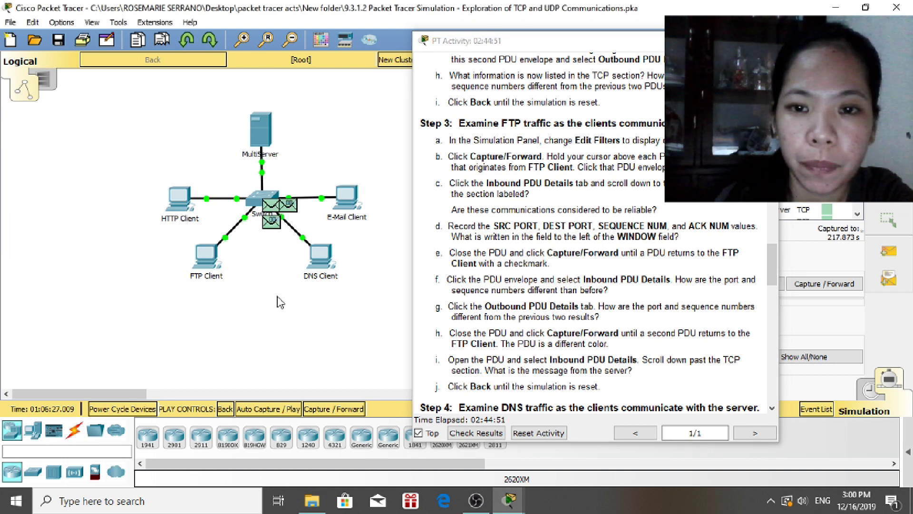
click(268, 209)
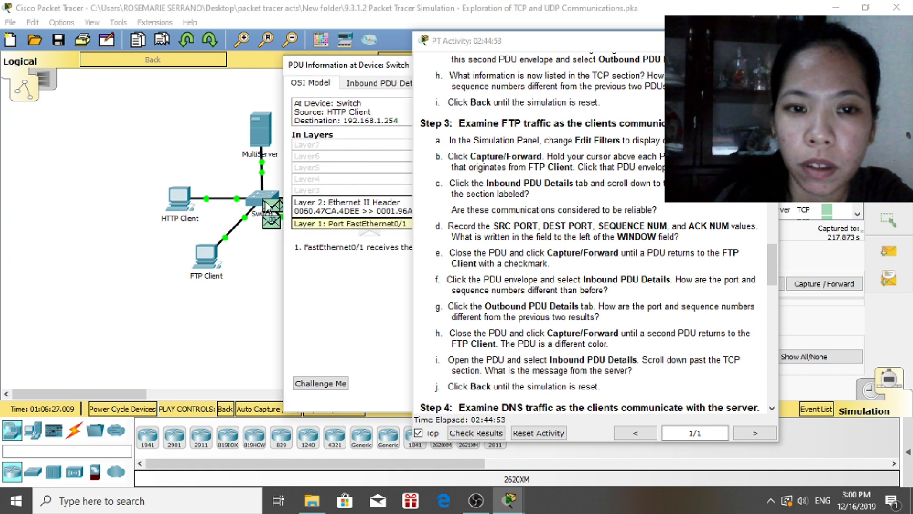
drag(364, 67, 164, 61)
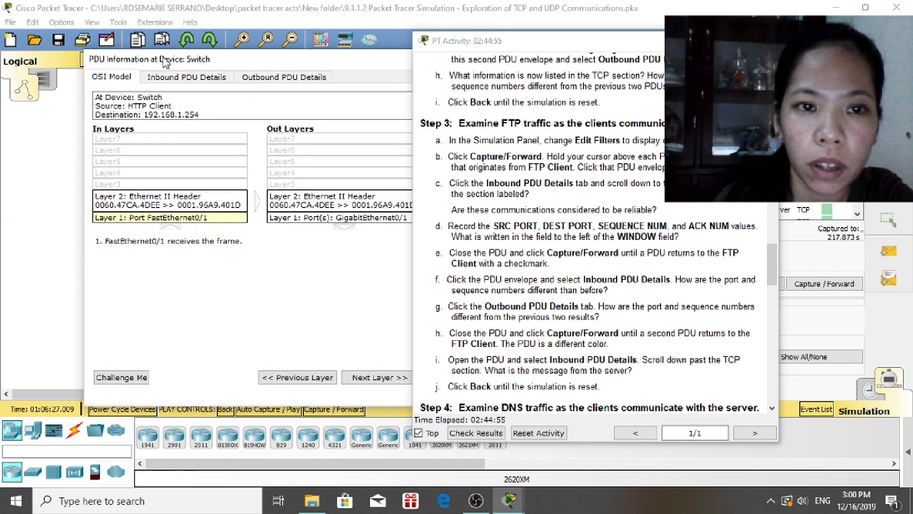
drag(240, 65, 102, 46)
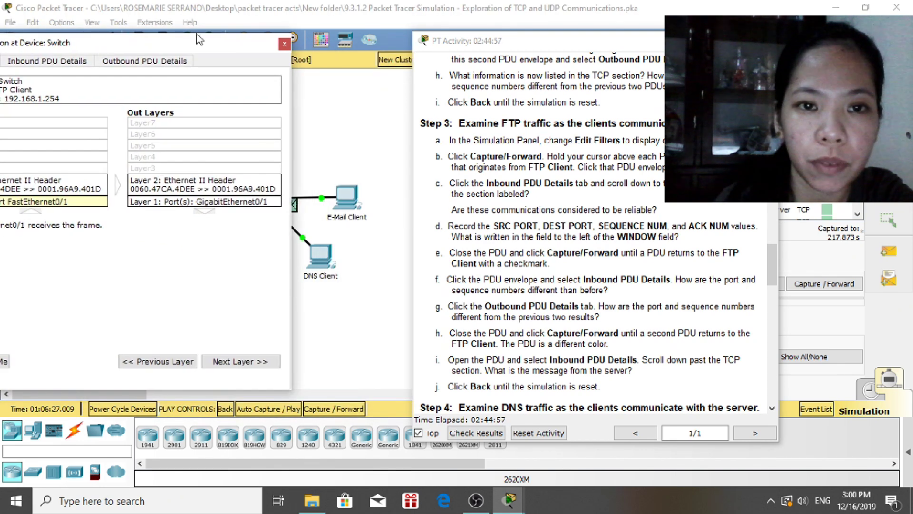
click(283, 40)
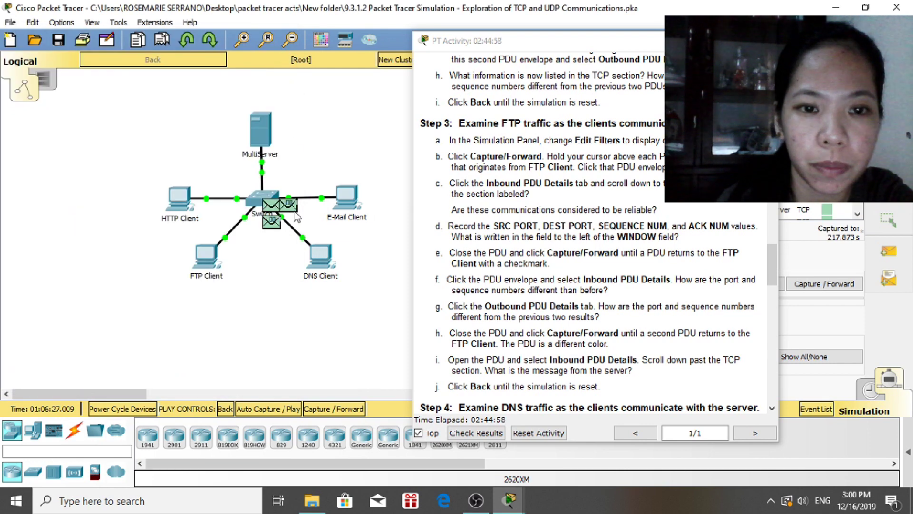
Open the lower PDU envelope at the Switch, examine the TCP section of its Inbound PDU Details, and close it.
click(273, 223)
drag(373, 70, 160, 56)
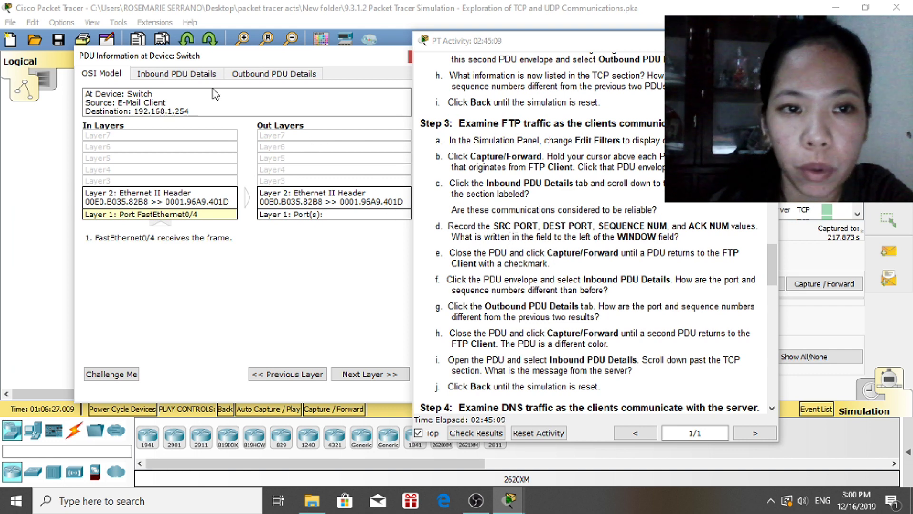
click(173, 76)
drag(400, 259, 401, 360)
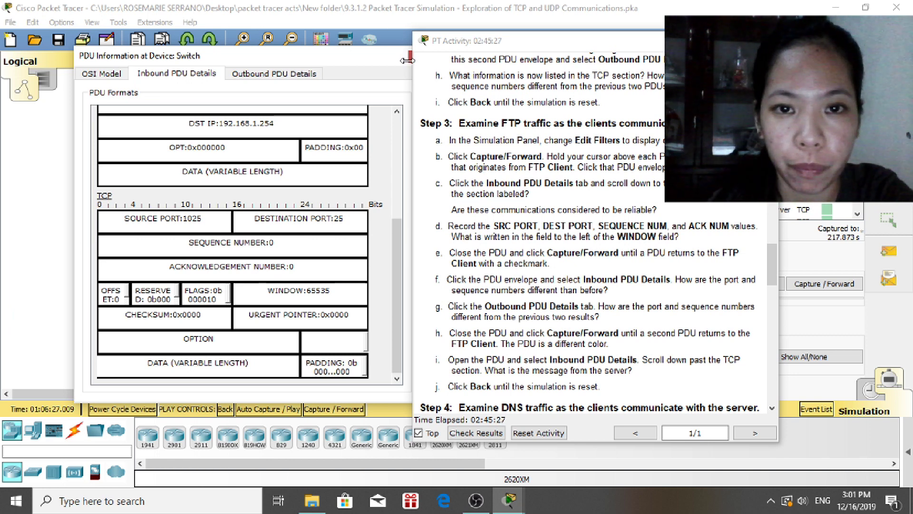
drag(349, 59, 322, 56)
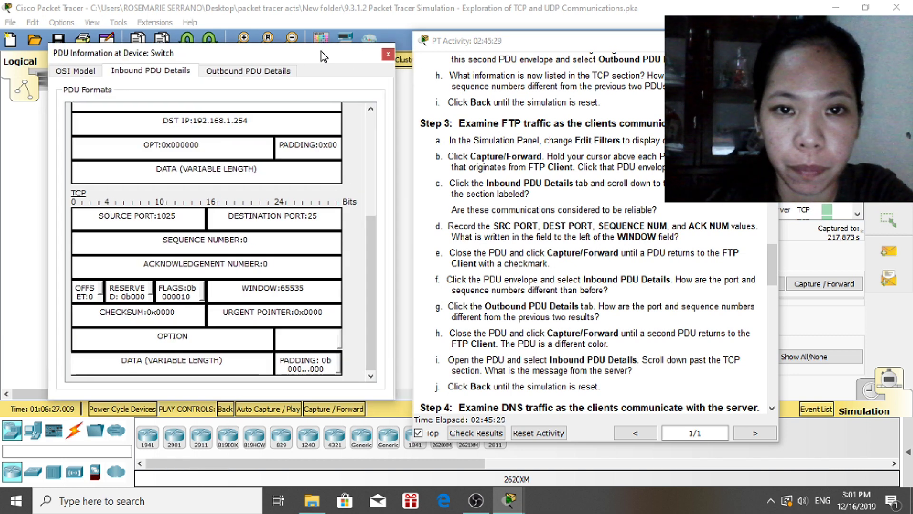
click(388, 54)
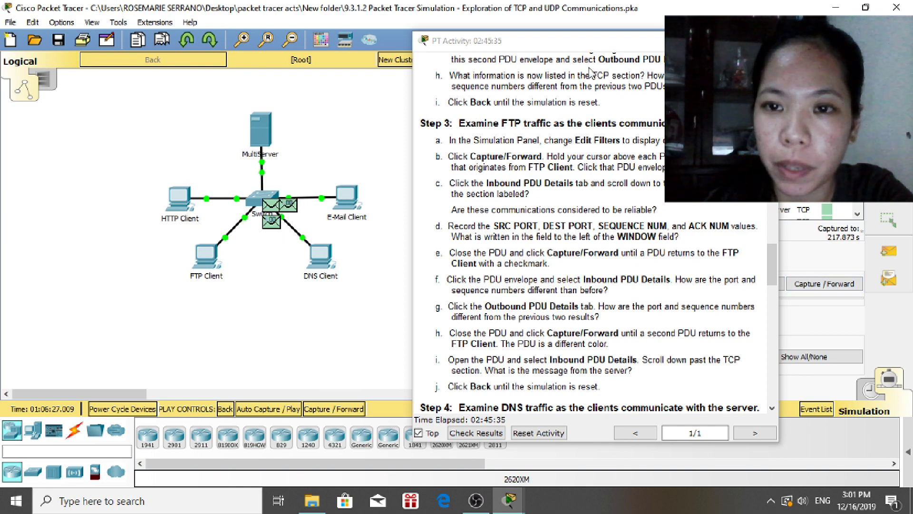
Advance the simulation with Capture/Forward until a PDU with a checkmark returns to the FTP Client, keeping the topology uncovered.
drag(582, 47, 447, 42)
click(829, 284)
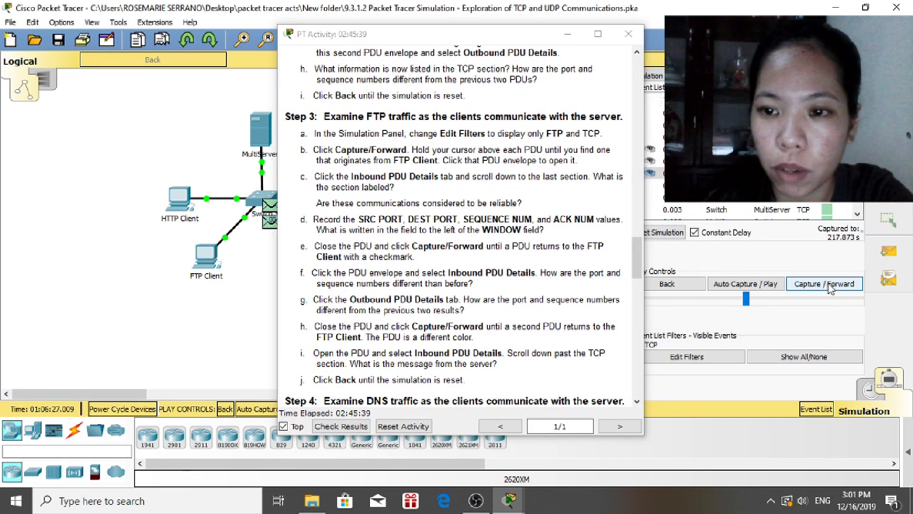
drag(504, 39, 593, 46)
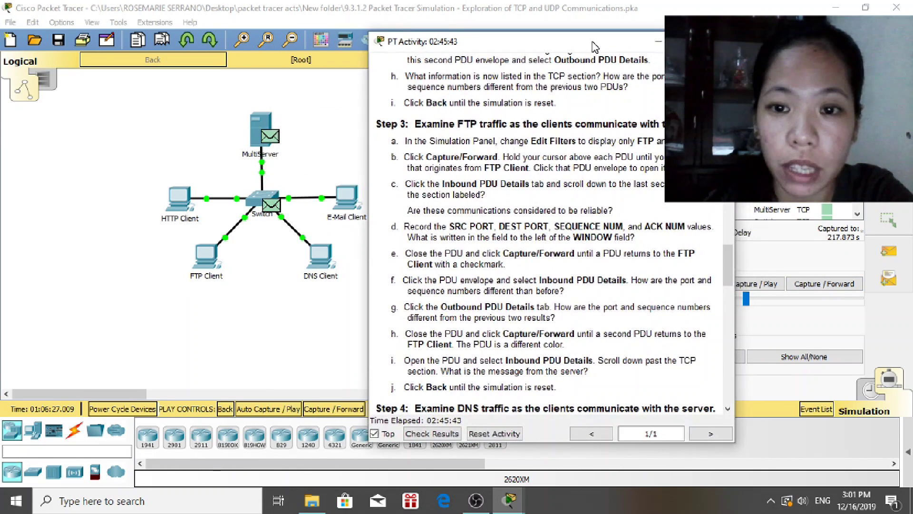
click(839, 287)
click(838, 284)
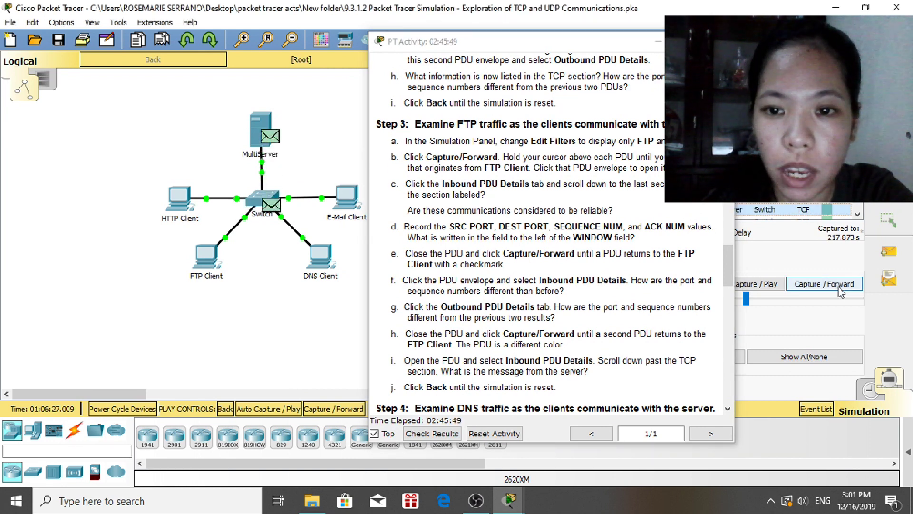
click(839, 291)
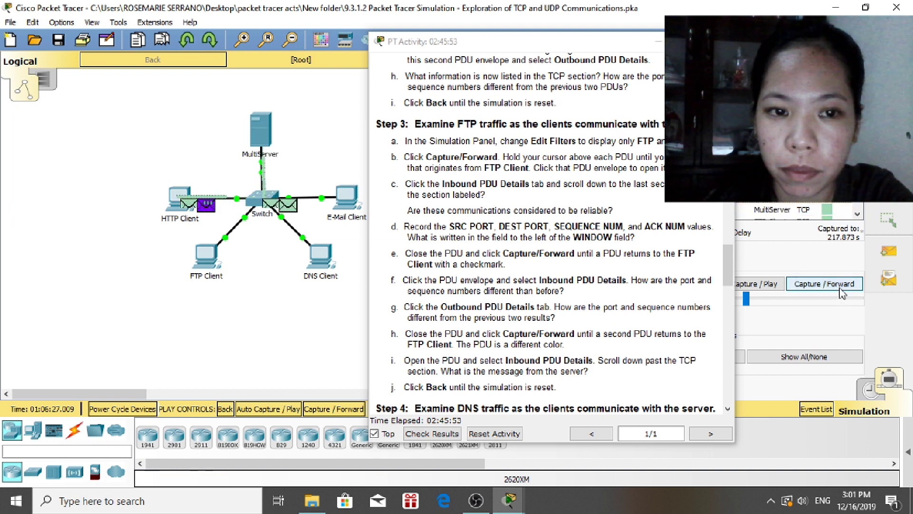
click(840, 290)
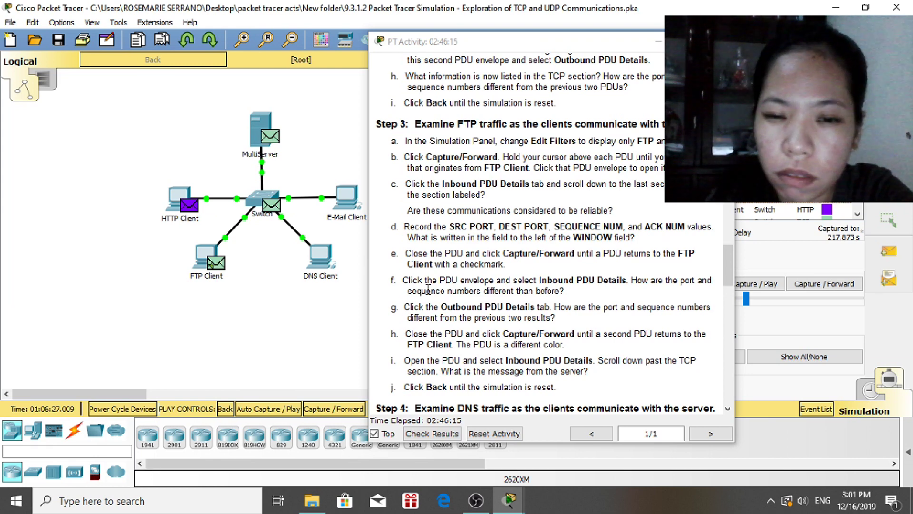
Open the PDU envelope at the FTP Client and examine the port and sequence numbers in the TCP section of its Inbound PDU Details.
click(216, 265)
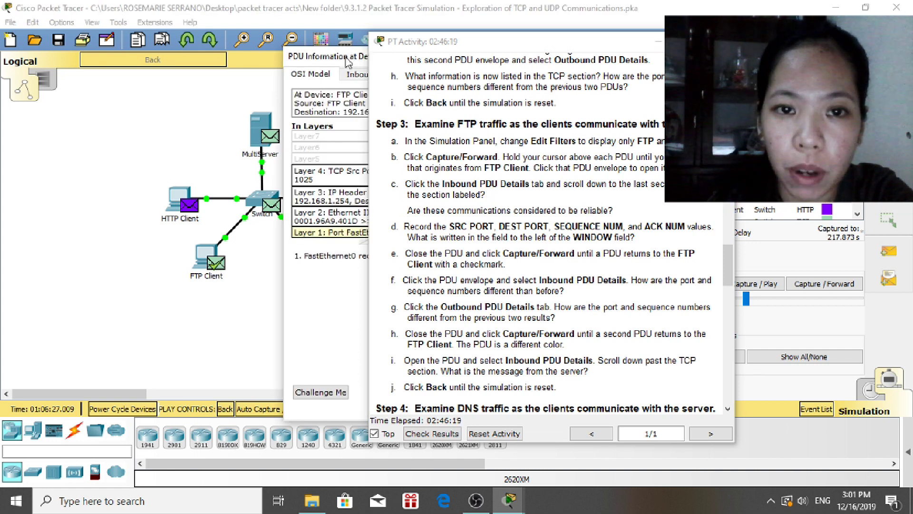
drag(348, 62, 134, 58)
click(163, 73)
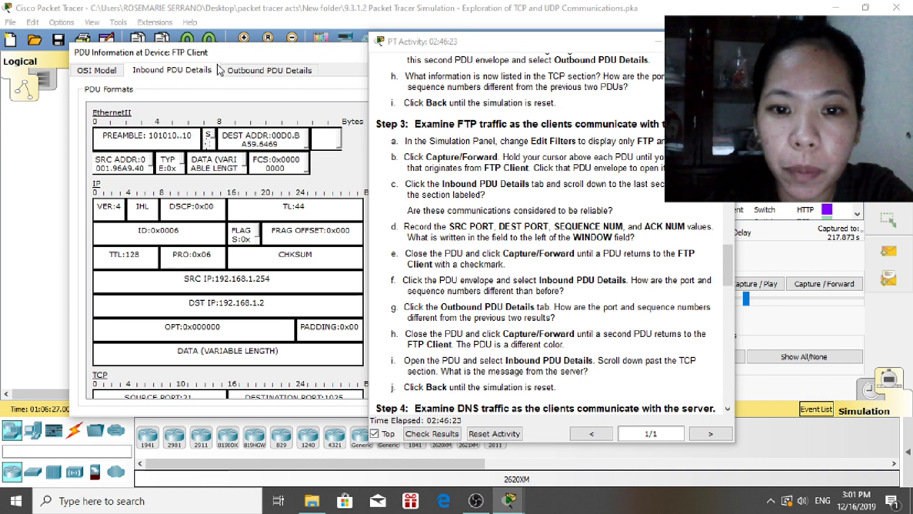
drag(217, 64, 143, 45)
drag(320, 208, 318, 306)
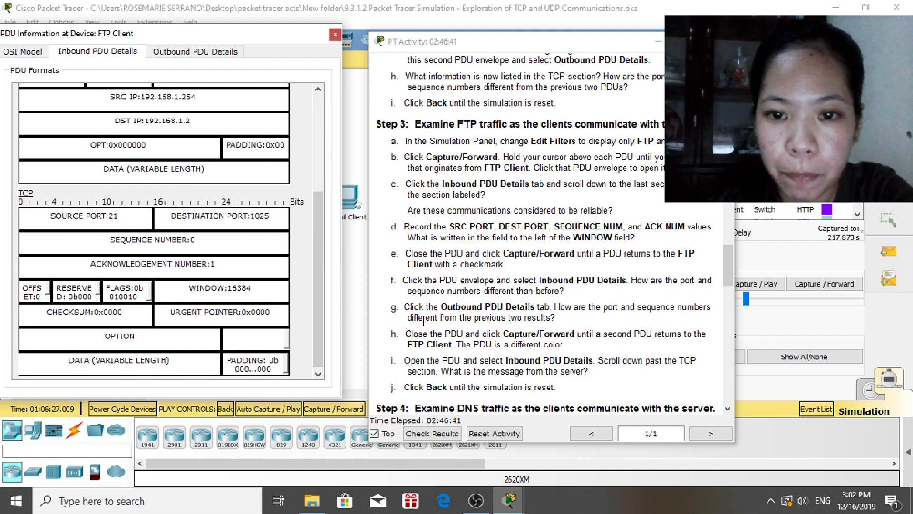
Examine the TCP section of the Outbound PDU Details for the FTP Client's PDU, and close its information.
click(180, 54)
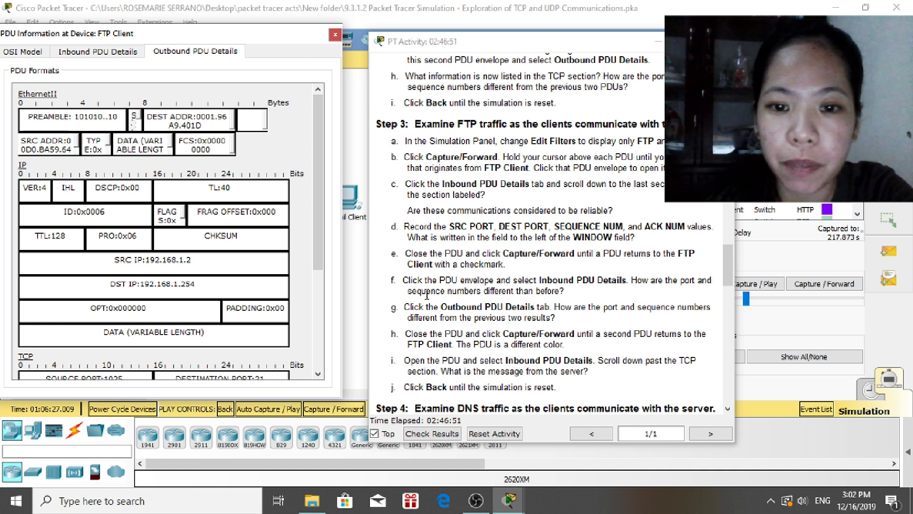
scroll(320, 207, down, 5)
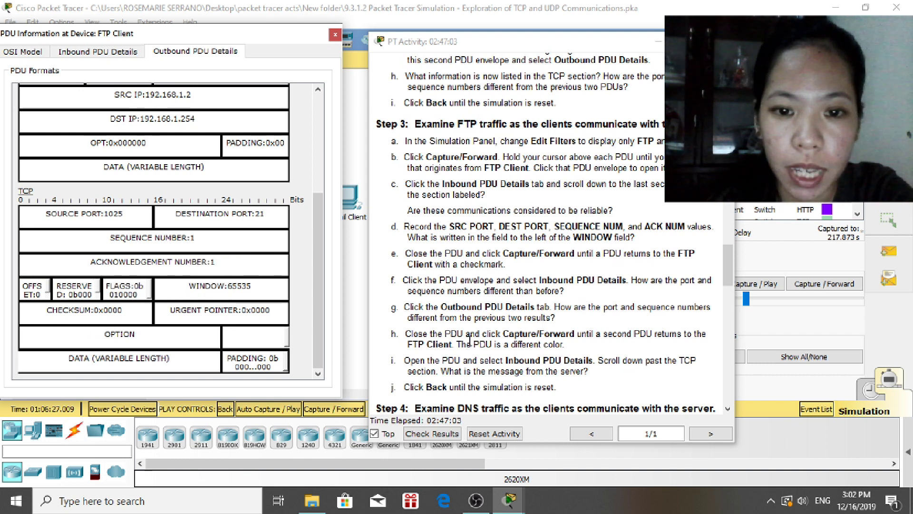
click(335, 34)
Advance the simulation with Capture/Forward until a second, differently colored PDU returns to the FTP Client.
click(839, 286)
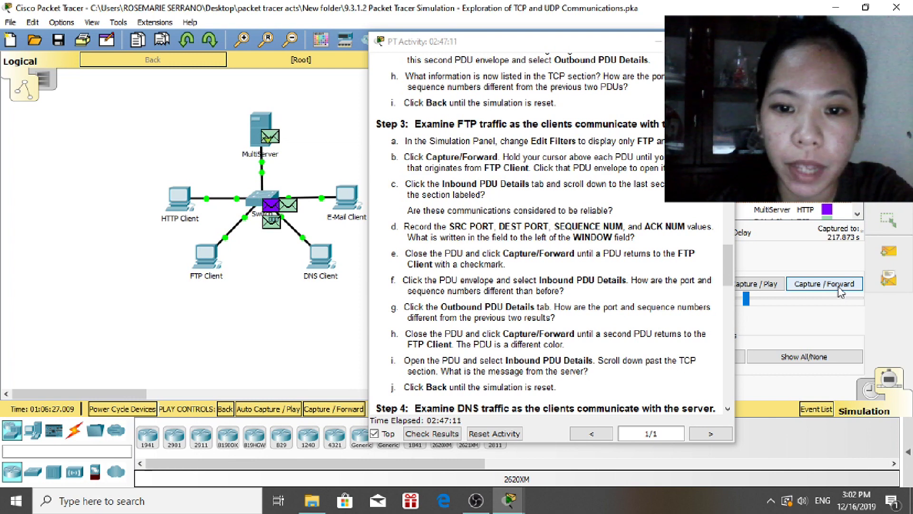
click(839, 285)
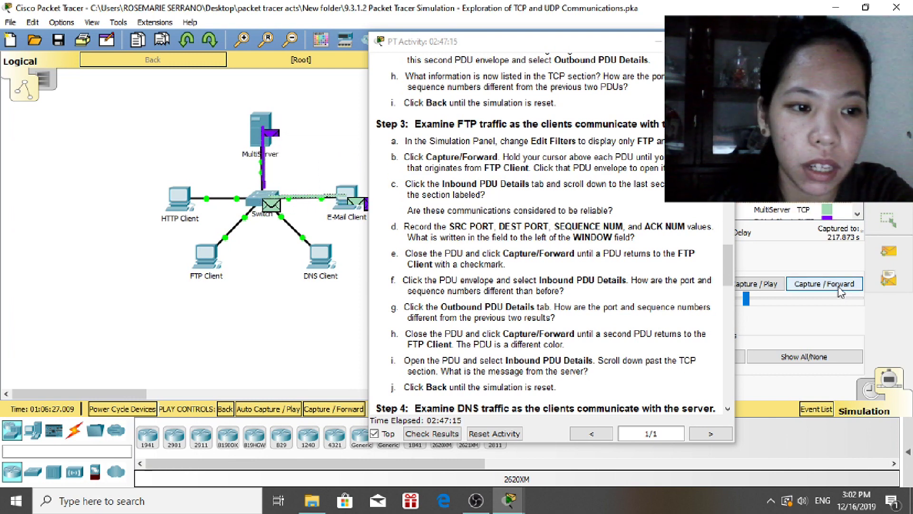
click(840, 285)
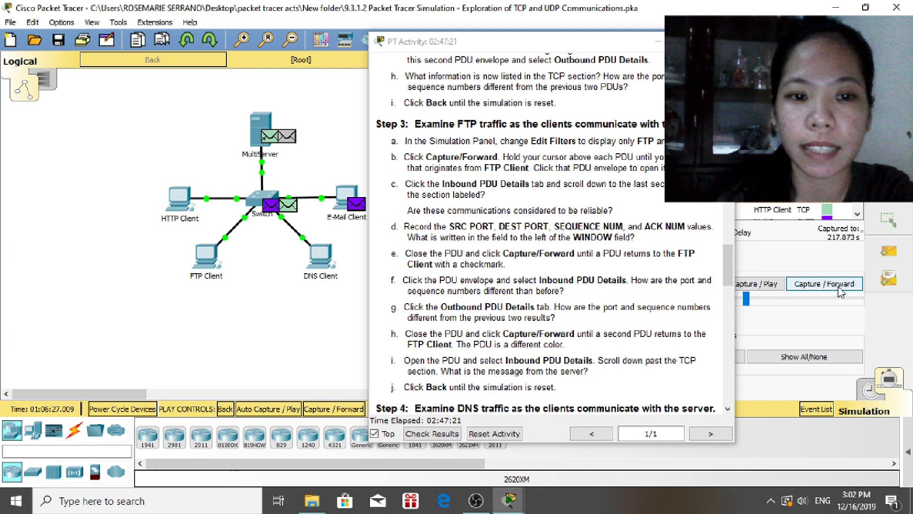
click(840, 285)
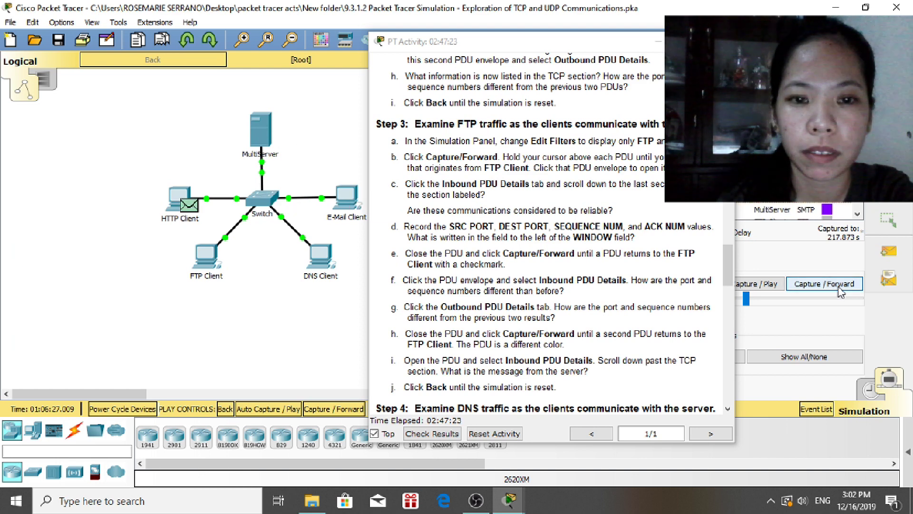
click(839, 288)
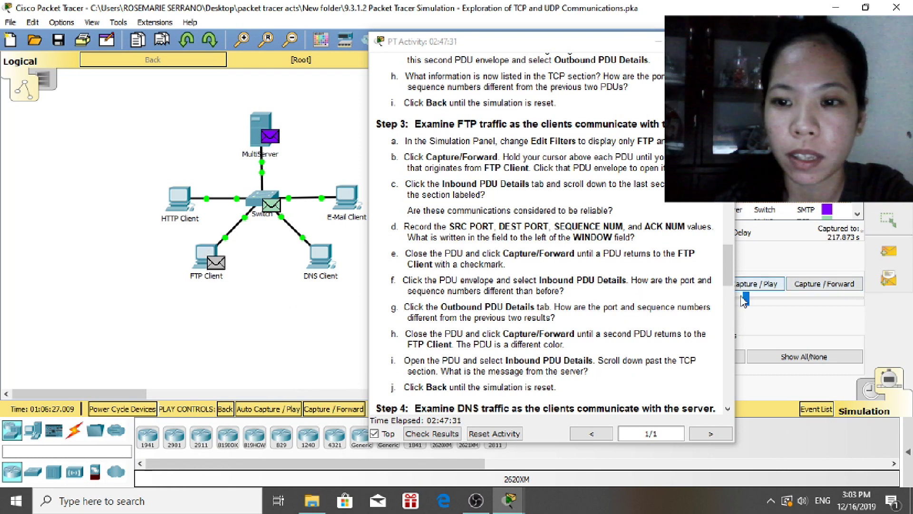
Open the second PDU at the FTP Client, read the server message below the TCP section of its Inbound PDU Details, and close it.
drag(729, 276, 728, 309)
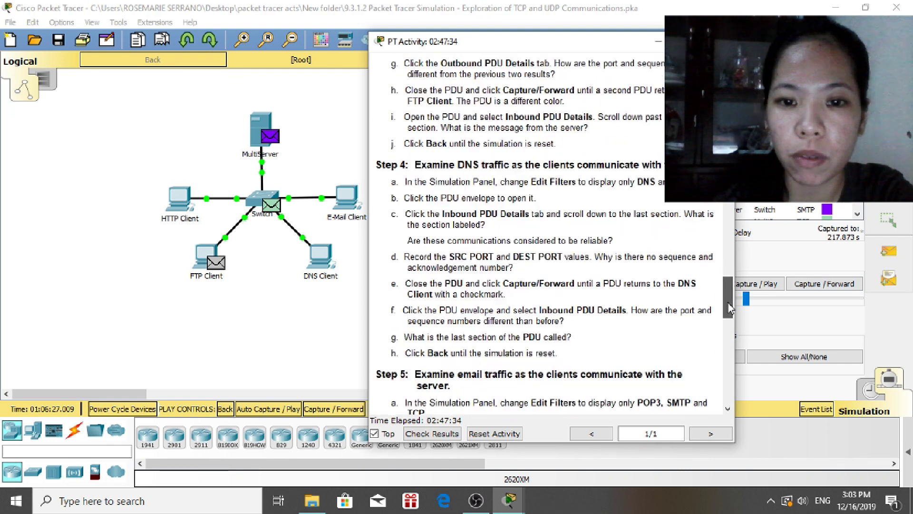
click(218, 263)
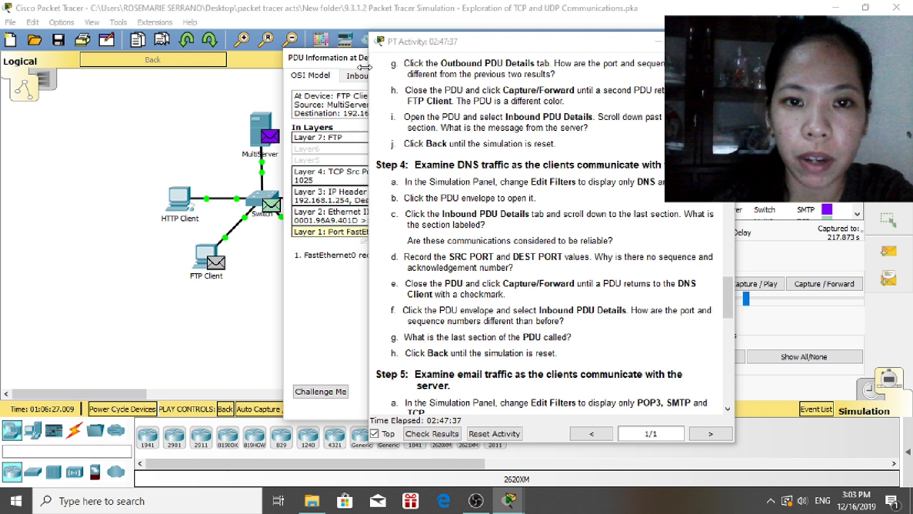
click(355, 76)
drag(348, 57, 87, 55)
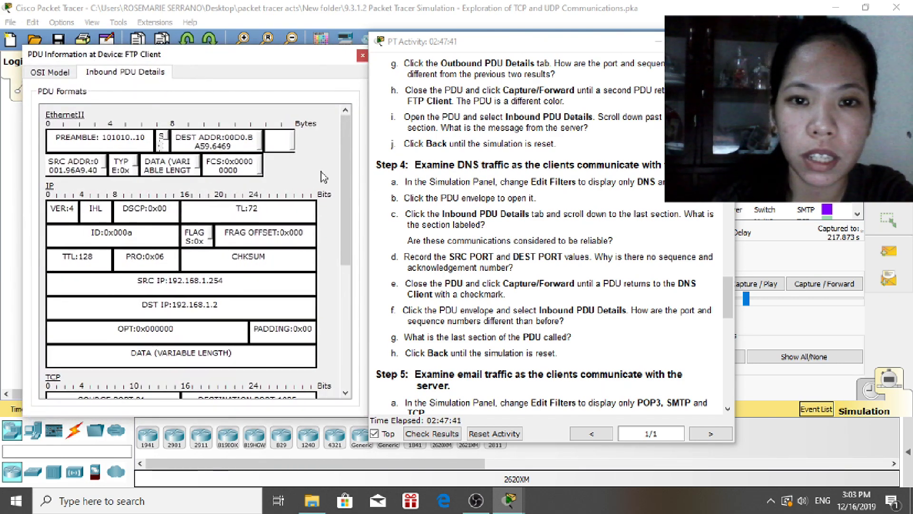
drag(343, 138, 345, 309)
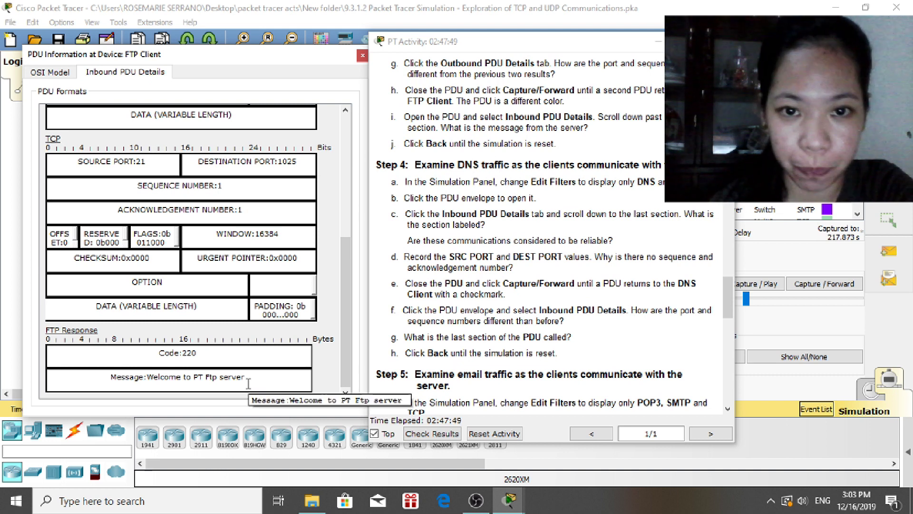
click(362, 56)
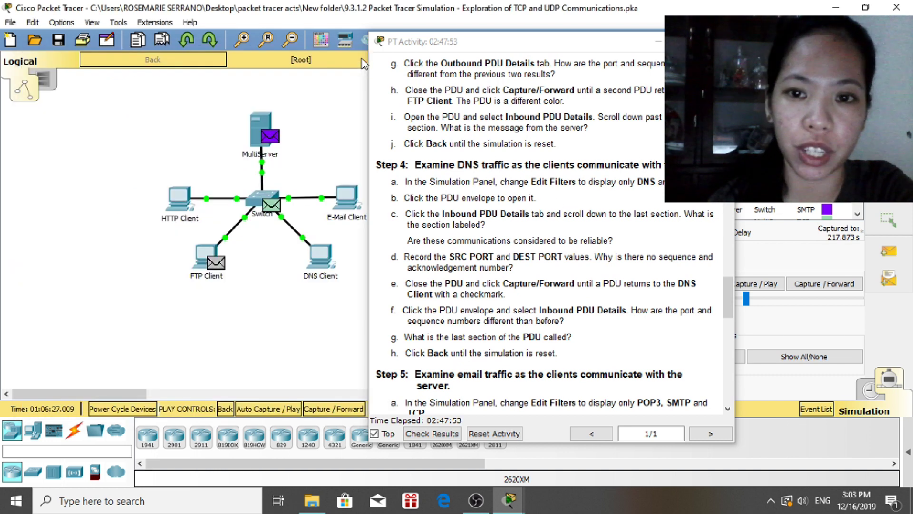
Move the instructions off the play controls and step the simulation back repeatedly toward its reset state.
drag(600, 47, 455, 44)
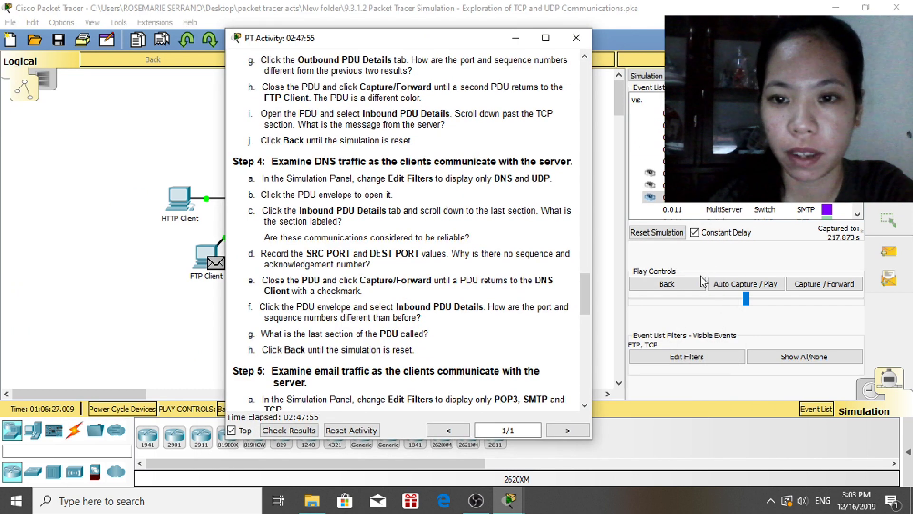
click(676, 285)
click(676, 286)
click(676, 286)
click(677, 286)
click(676, 286)
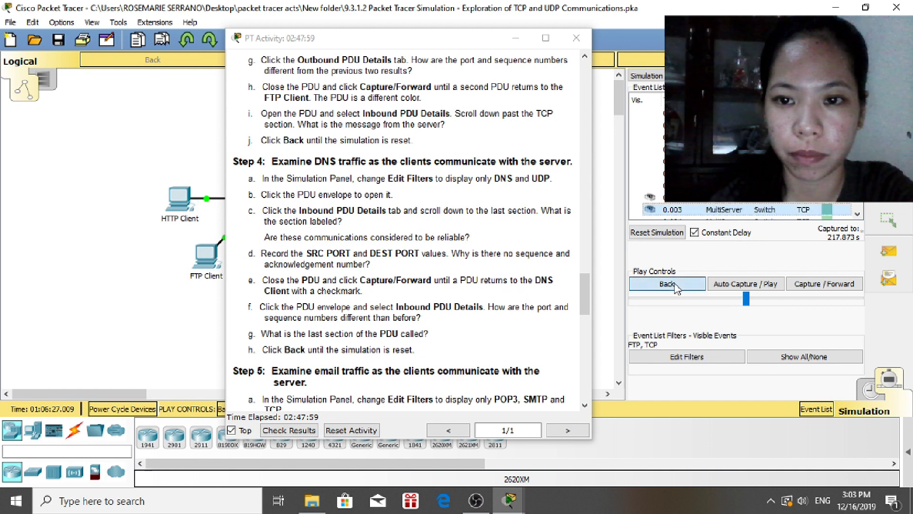
click(676, 286)
click(677, 286)
click(677, 285)
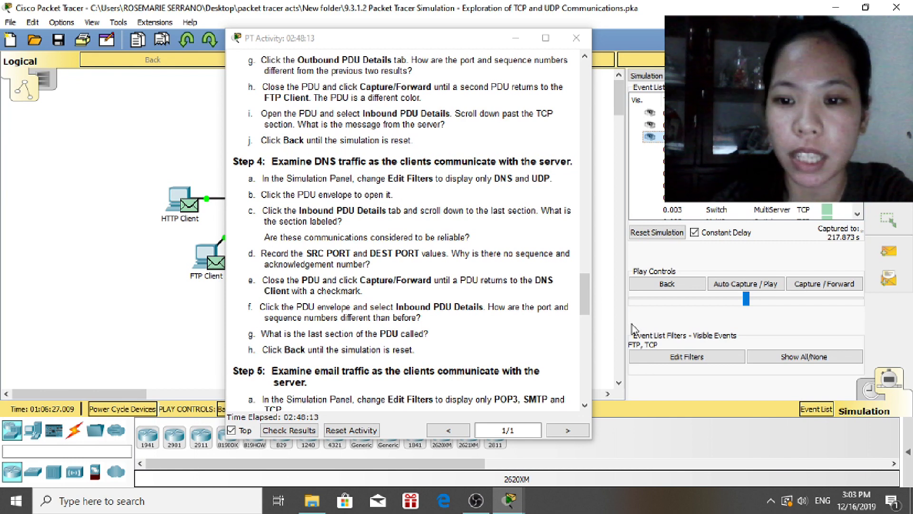
Edit the event list filters to display only DNS and UDP.
click(695, 360)
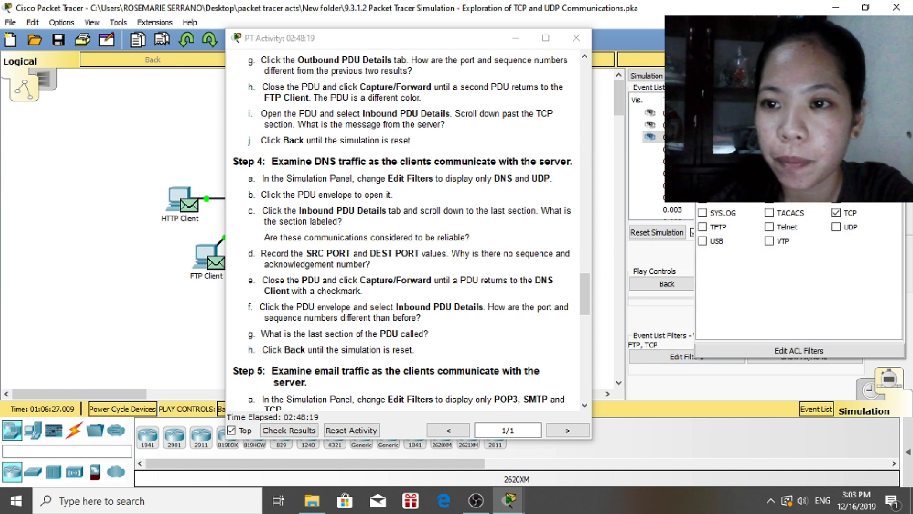
click(837, 213)
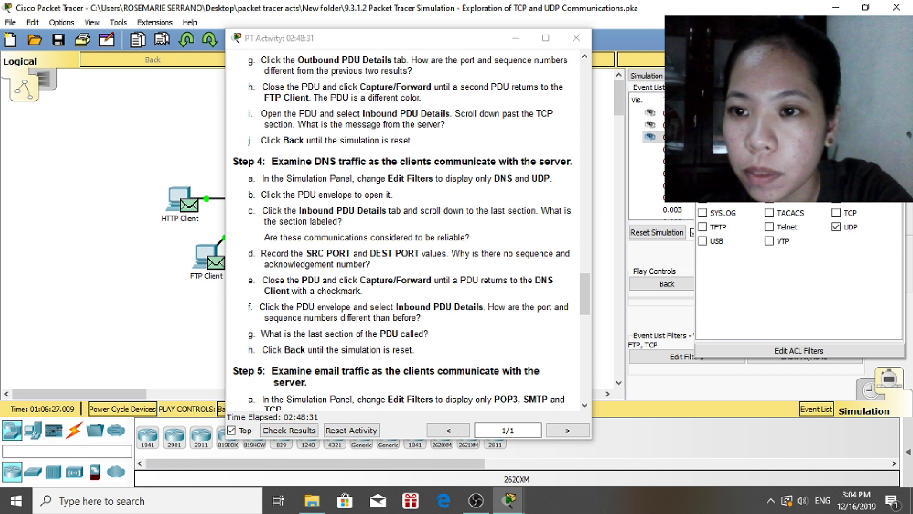
click(709, 50)
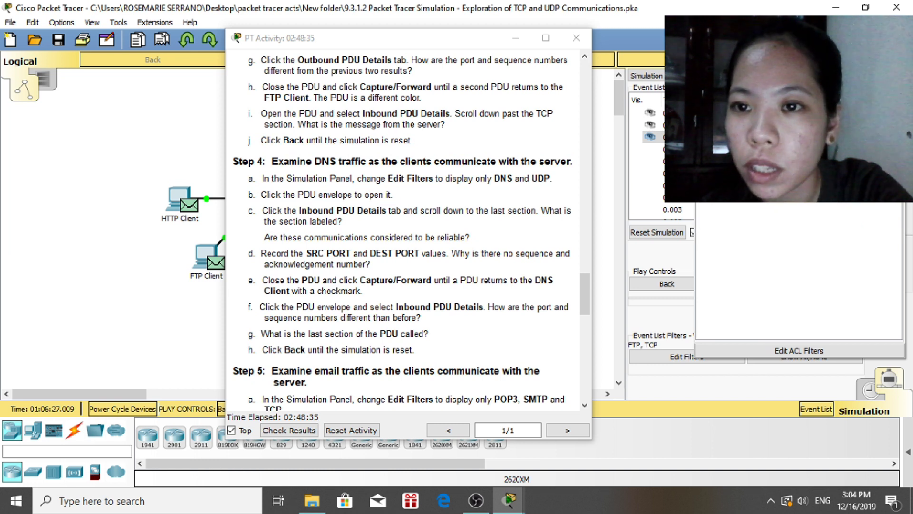
click(755, 50)
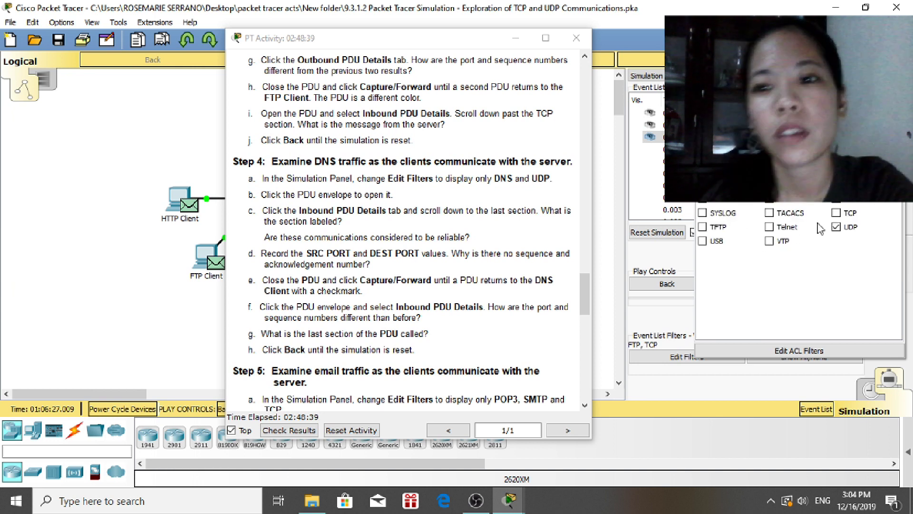
click(711, 378)
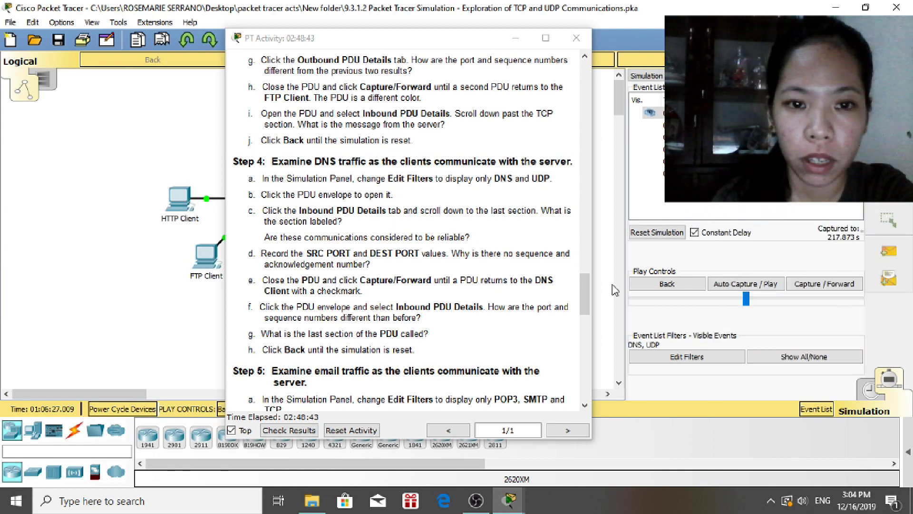
Open the PDU envelope at the DNS Client, examine the UDP and DNS sections of its Outbound PDU Details, and close it.
drag(419, 41, 562, 45)
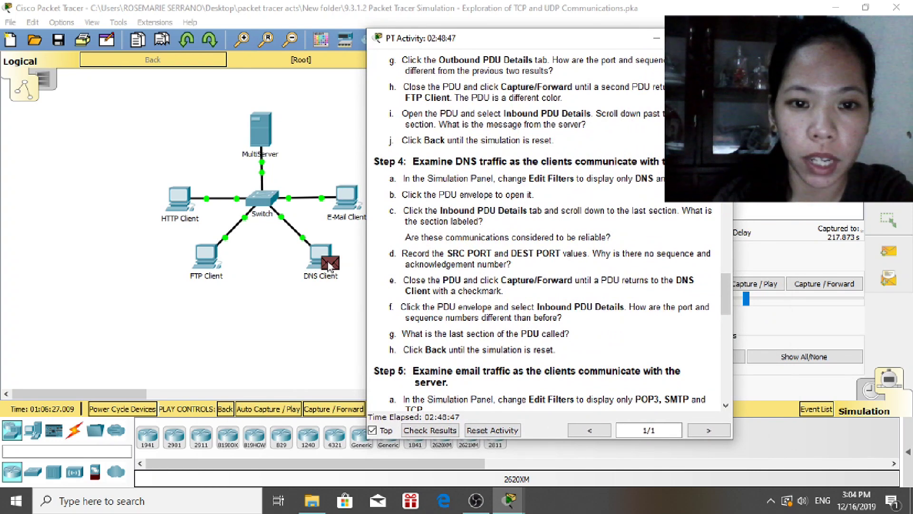
click(330, 263)
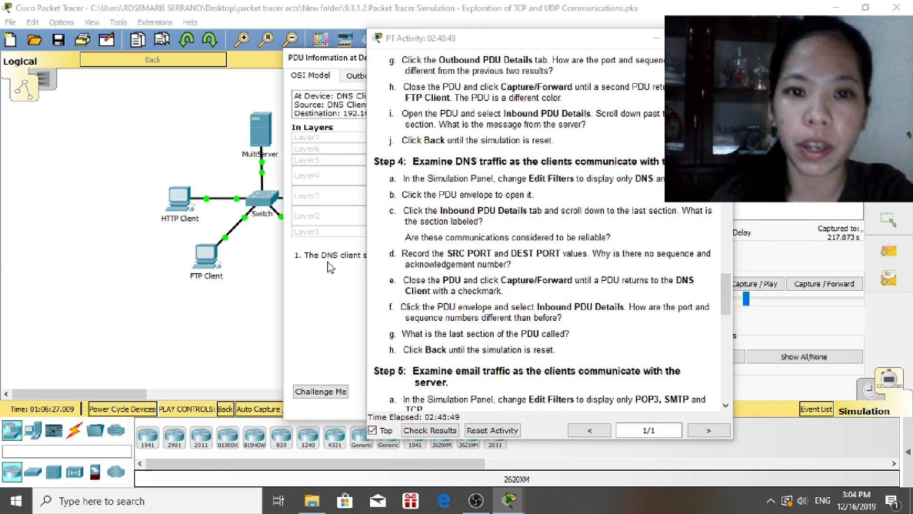
drag(330, 61, 100, 48)
click(145, 66)
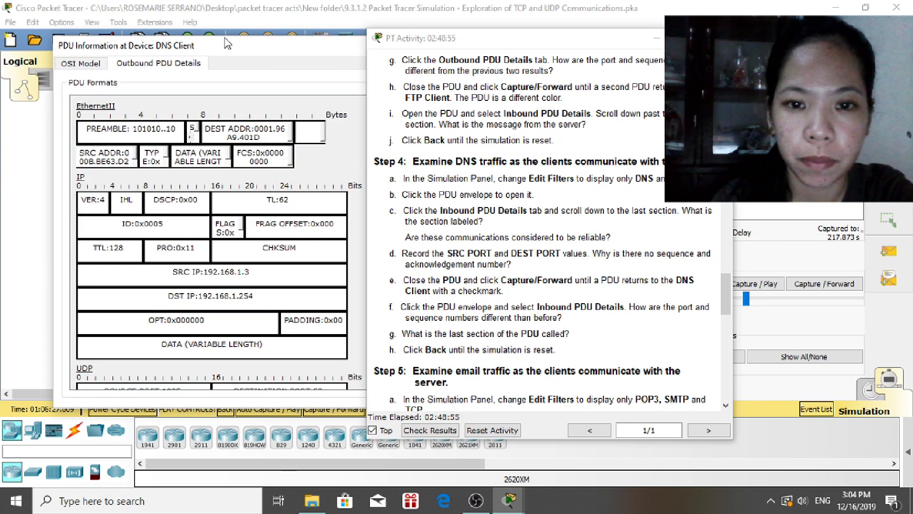
drag(247, 53, 207, 35)
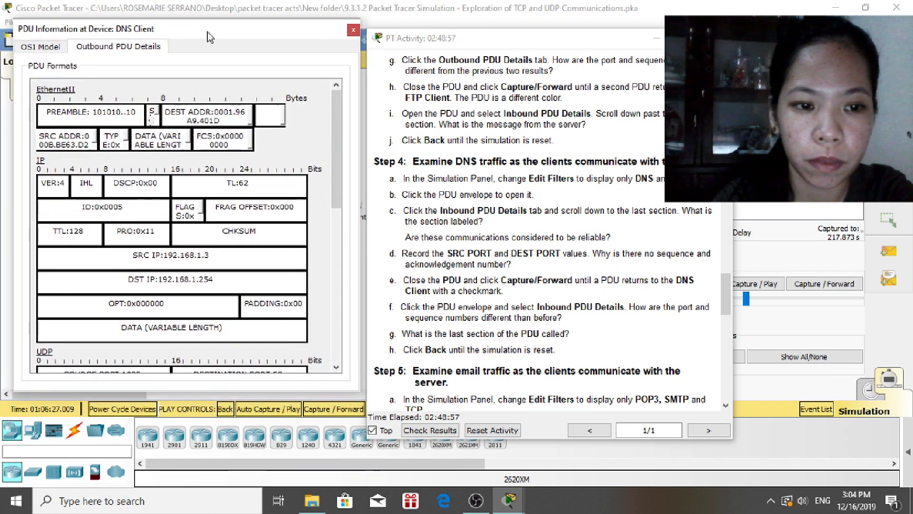
drag(342, 183, 345, 357)
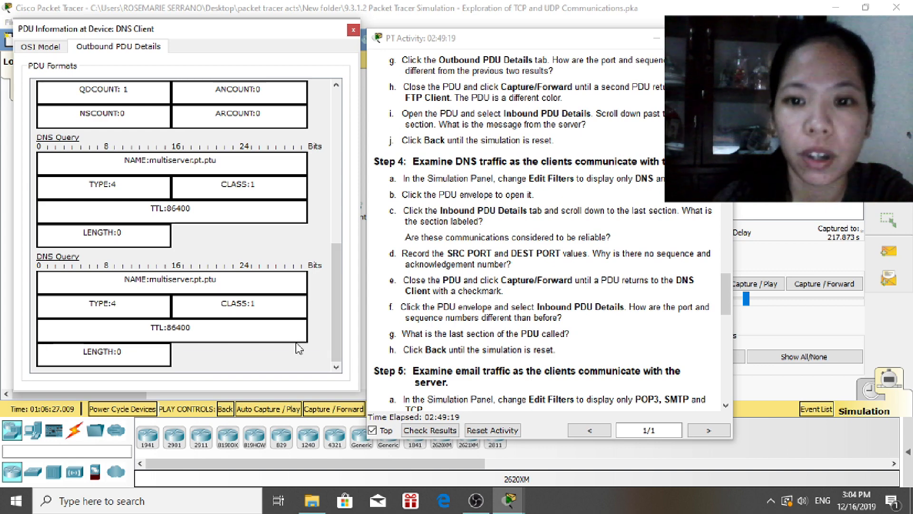
drag(337, 306, 333, 123)
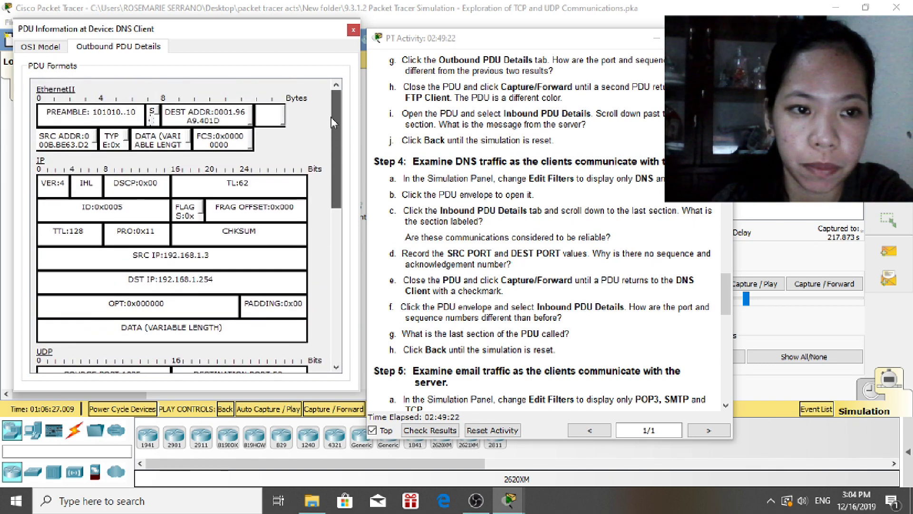
click(353, 30)
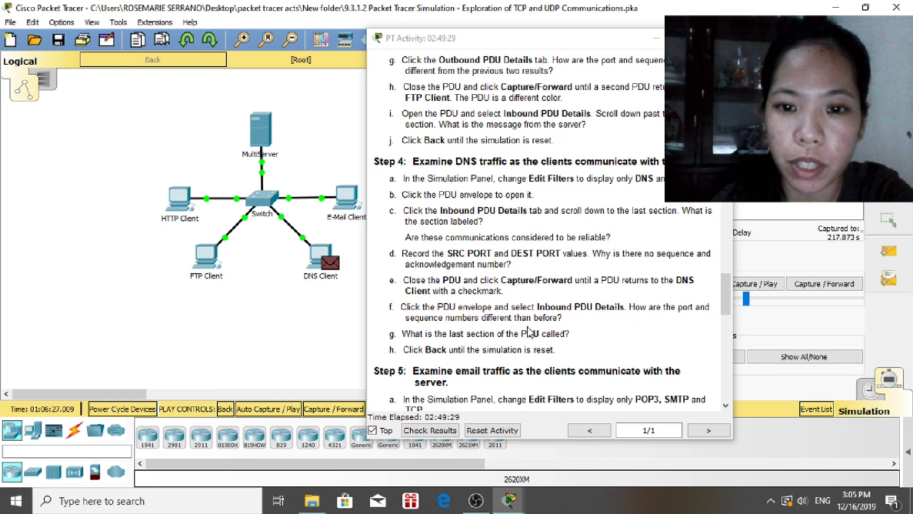
Advance the simulation event by event until a PDU returns to the DNS Client.
click(807, 285)
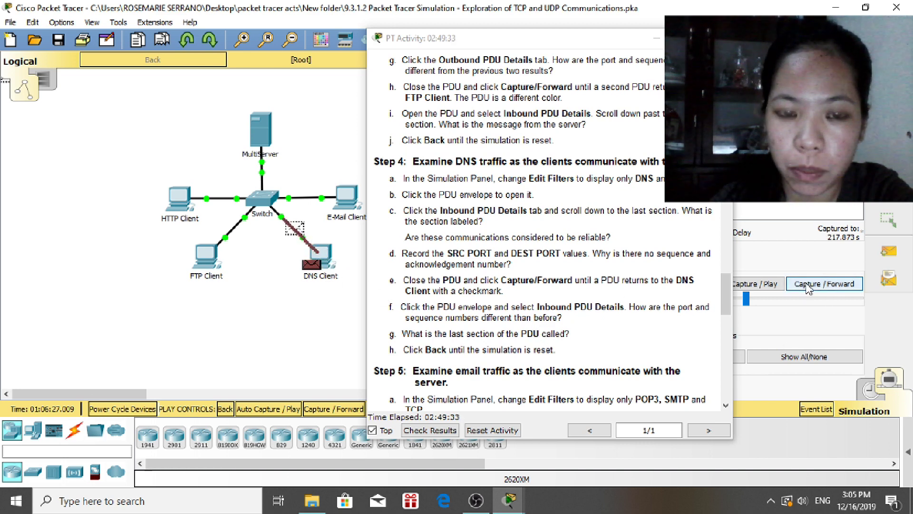
click(807, 285)
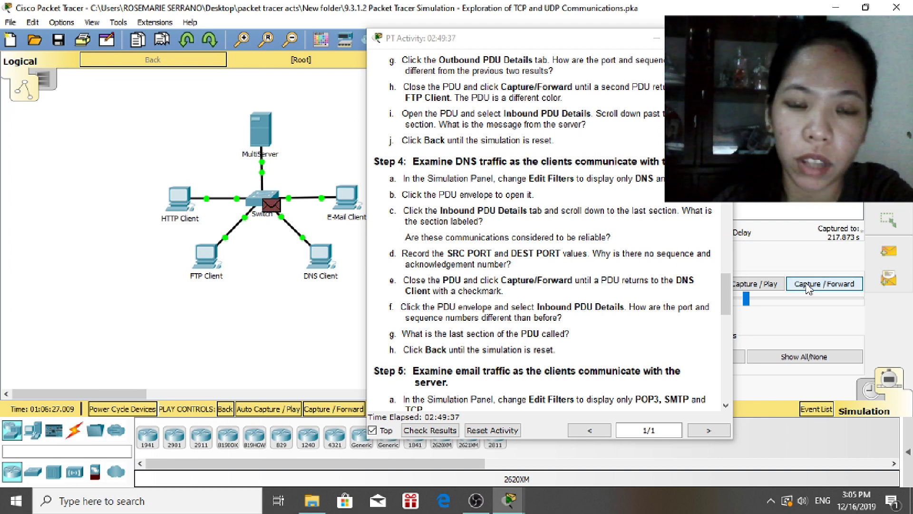
click(807, 285)
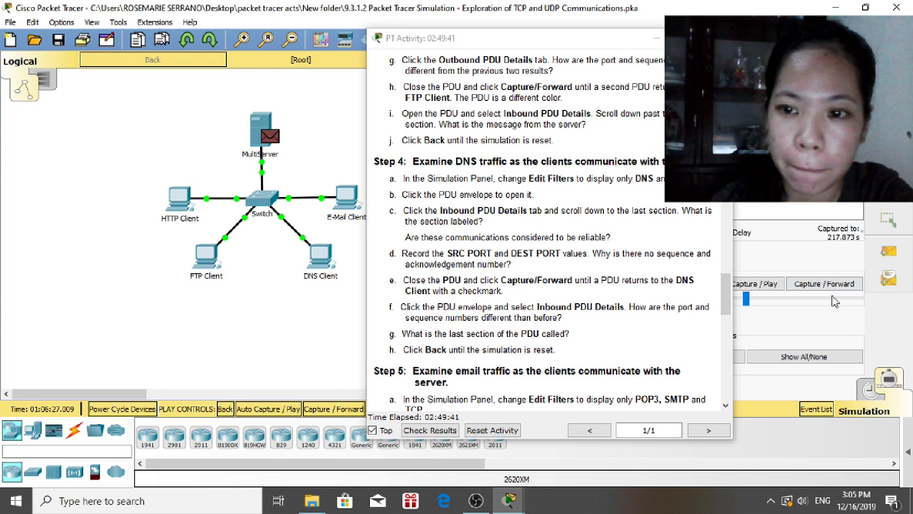
click(828, 286)
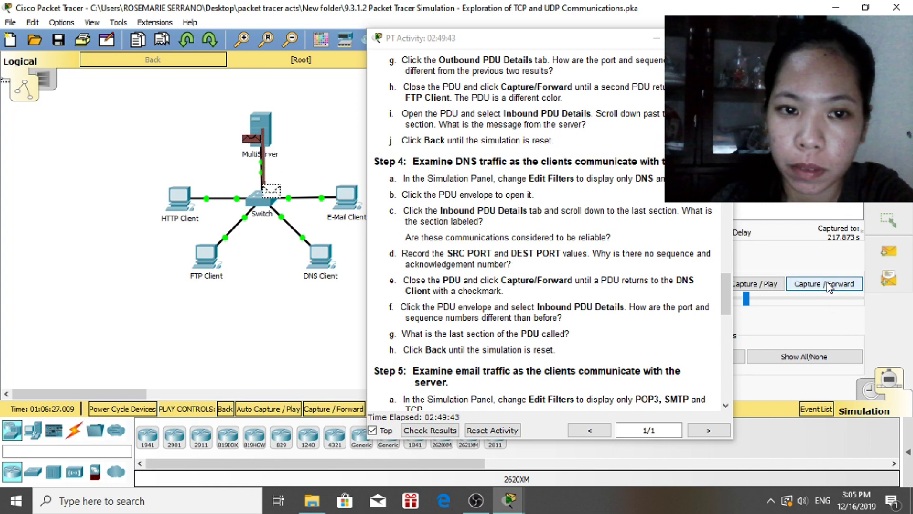
click(828, 286)
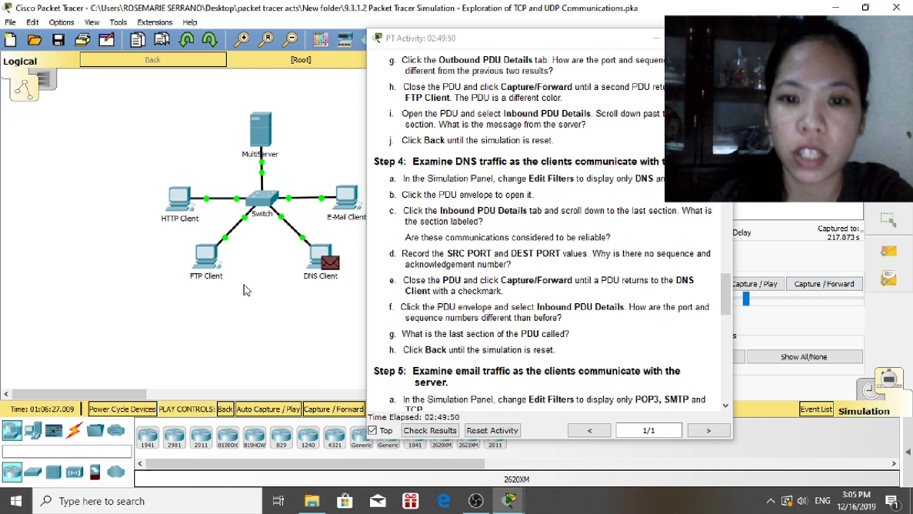
Open the returned PDU at the DNS Client, examine its Inbound PDU Details down to the last section, and close it.
click(330, 262)
drag(330, 57, 127, 41)
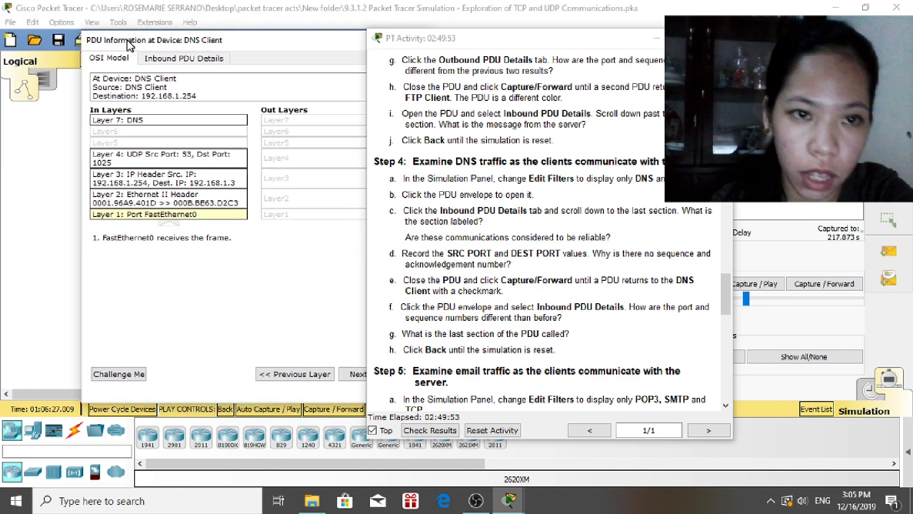
click(183, 66)
drag(281, 46, 202, 21)
drag(328, 138, 328, 342)
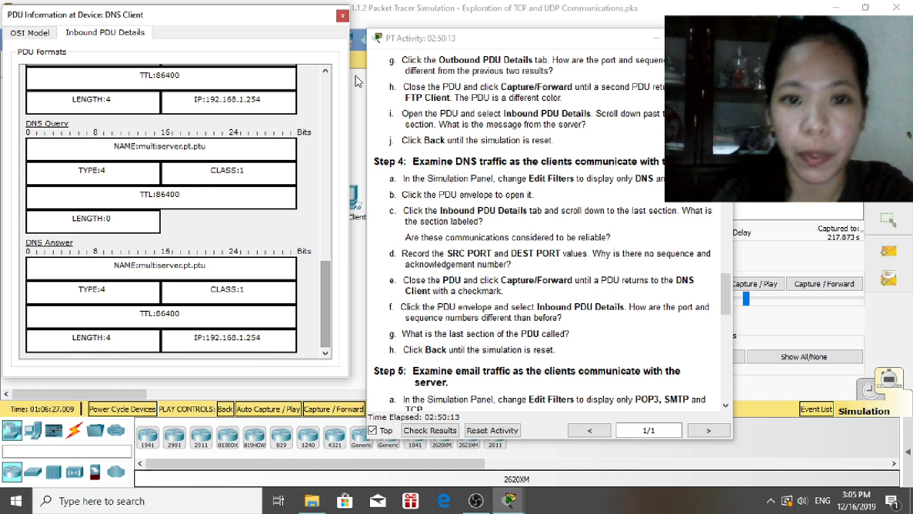
click(342, 16)
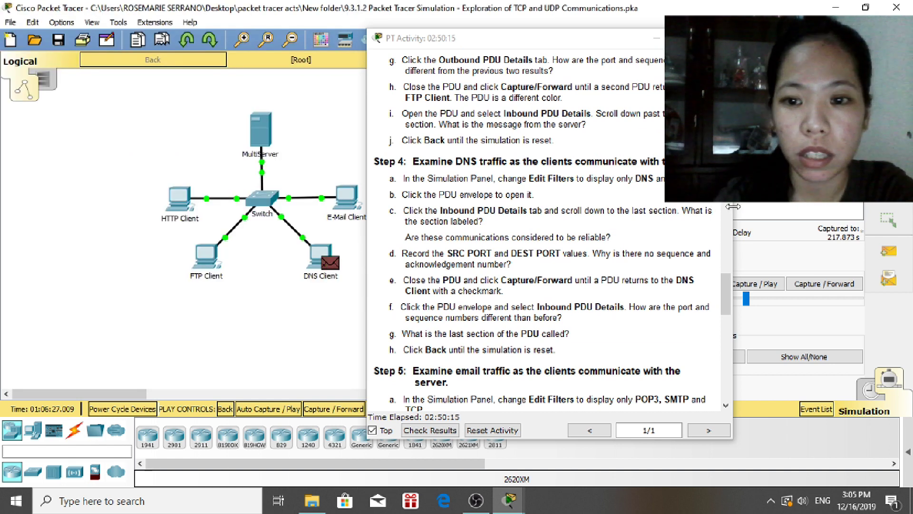
Move the activity instructions off the play controls and step the simulation back toward its reset state.
drag(600, 45, 435, 31)
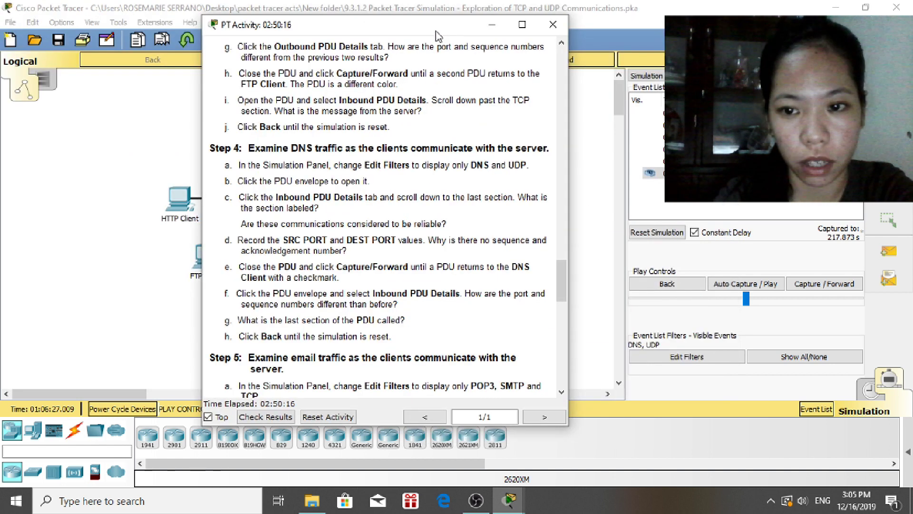
click(667, 285)
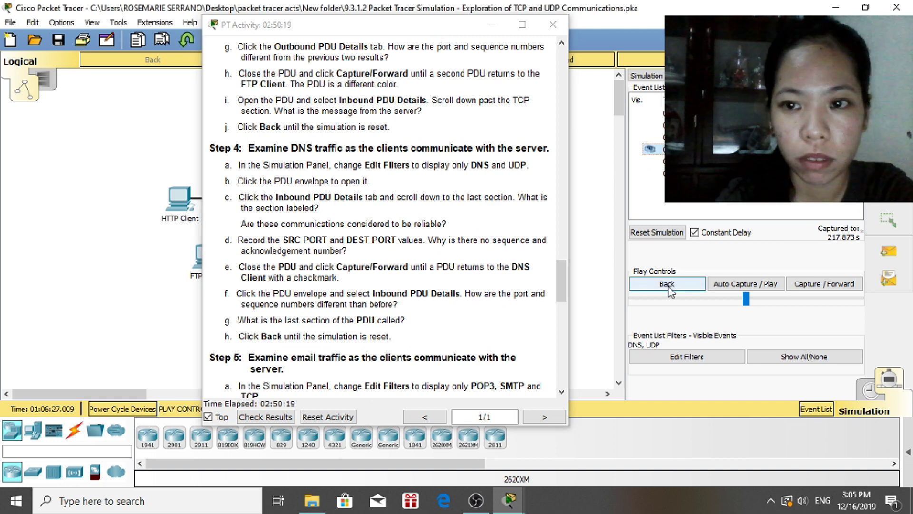
click(669, 287)
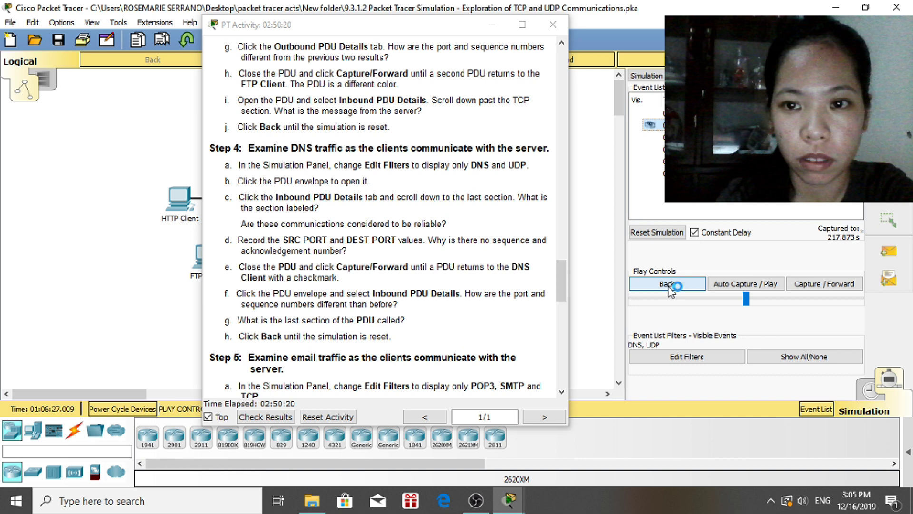
Edit the event list filters to display DNS, POP3, SMTP and TCP.
drag(561, 281, 562, 317)
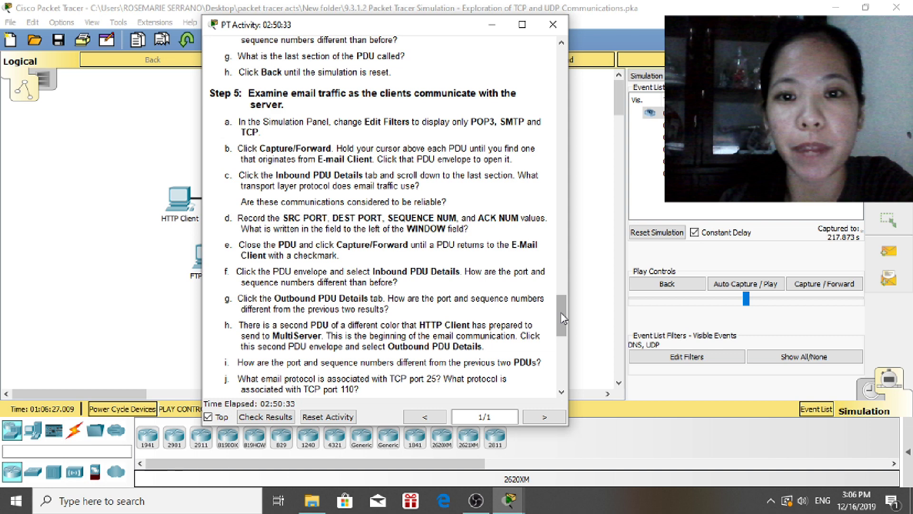
click(690, 358)
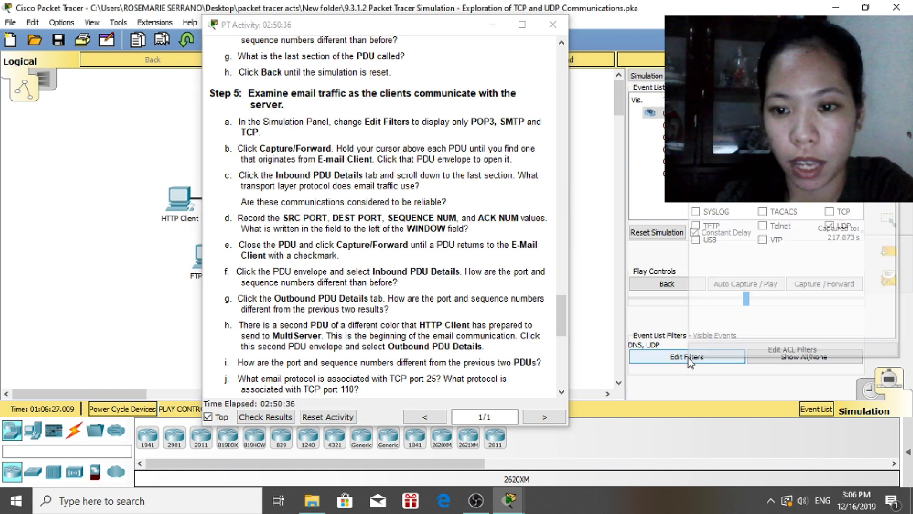
click(829, 211)
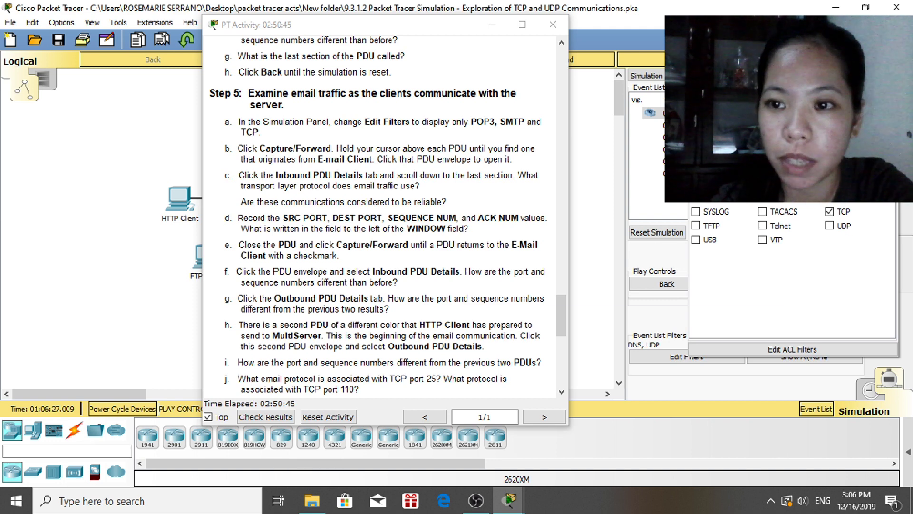
click(745, 386)
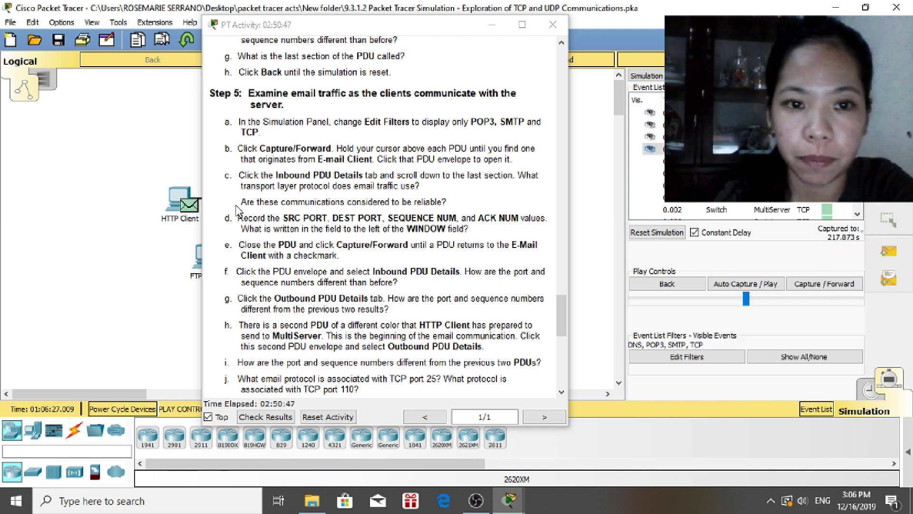
Capture forward until PDUs reach the Switch, and move the activity instructions clear of the network topology.
click(826, 286)
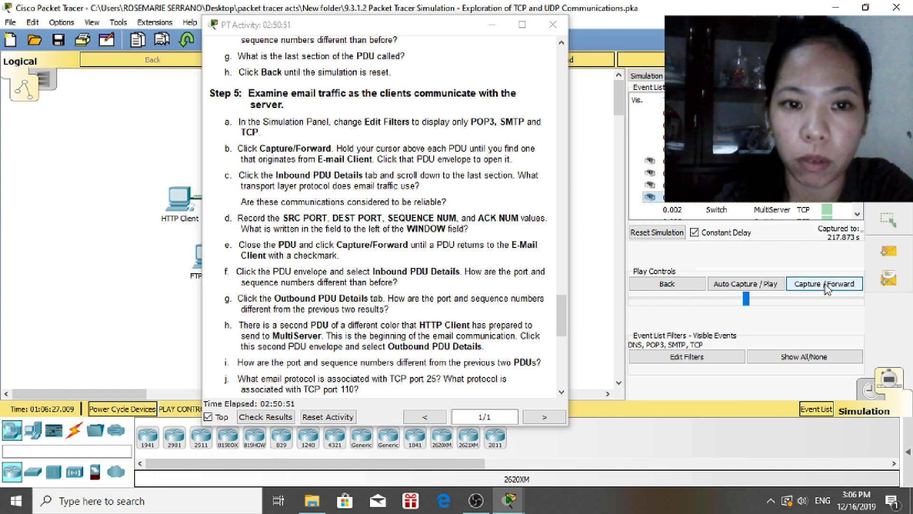
click(417, 29)
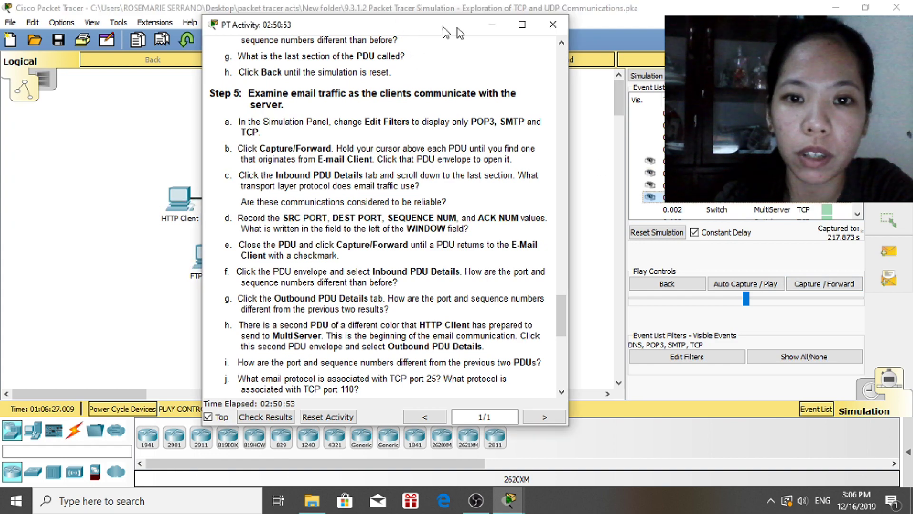
drag(414, 26, 589, 32)
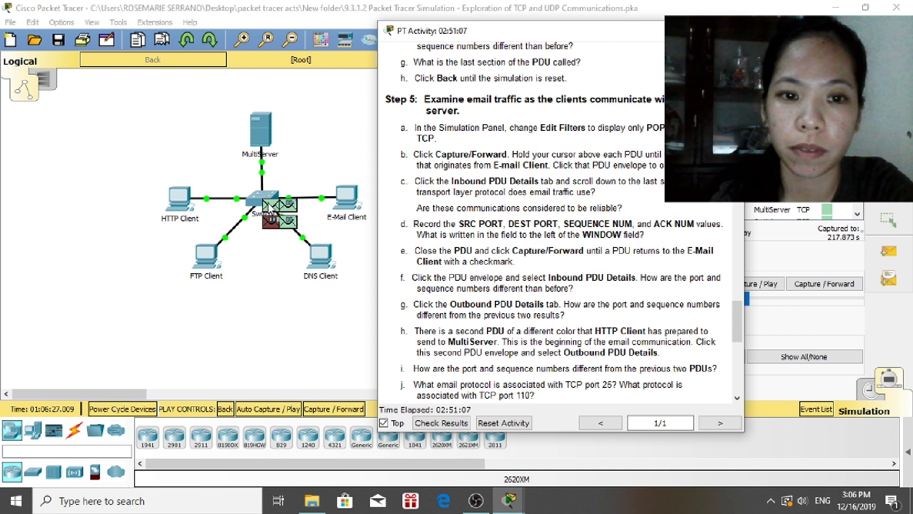
Open a green PDU envelope at the Switch, examine the TCP section of its Inbound PDU Details, and close it.
click(270, 209)
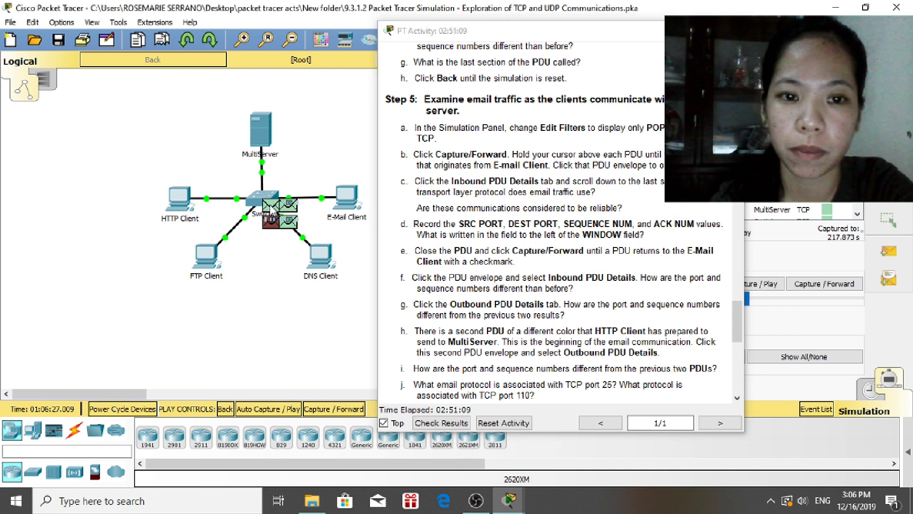
click(276, 209)
drag(348, 67, 128, 54)
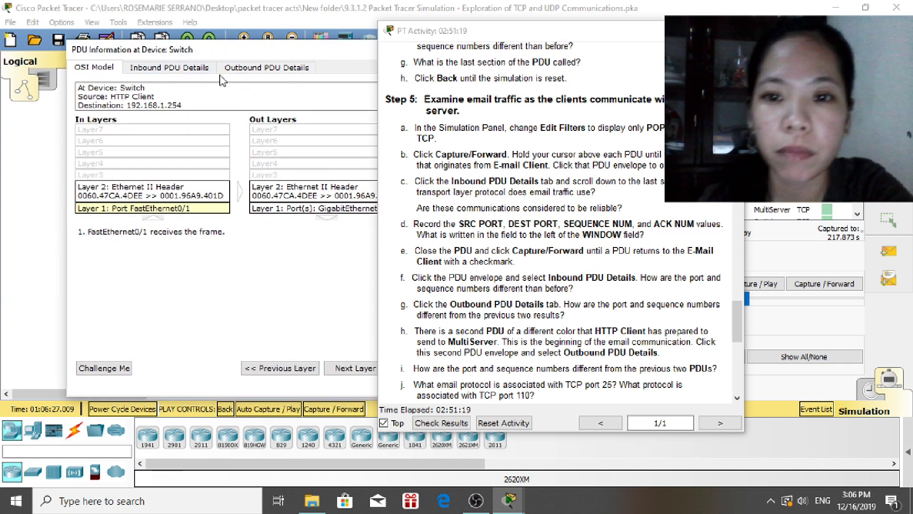
click(193, 72)
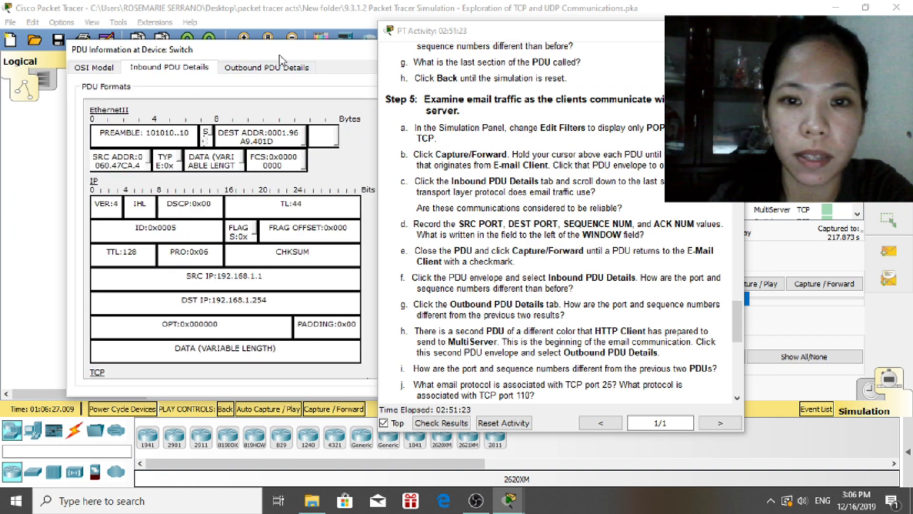
drag(279, 53, 238, 39)
drag(349, 179, 349, 326)
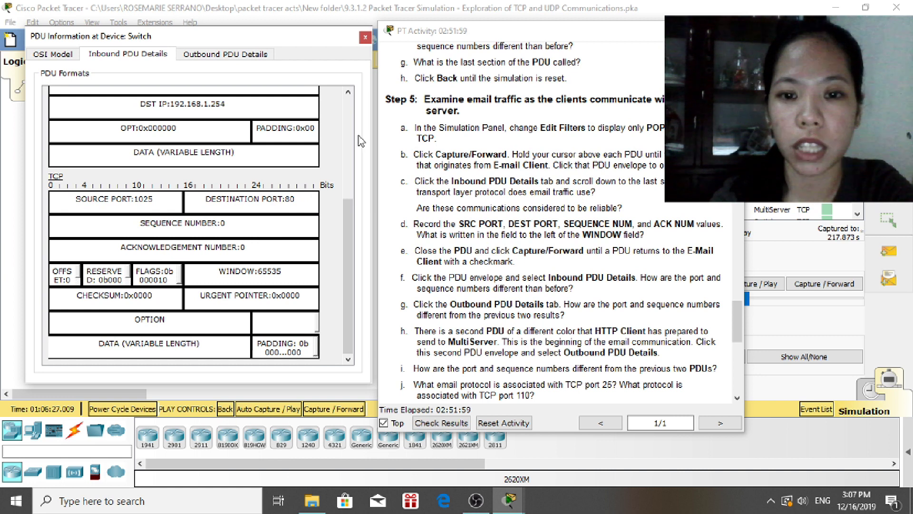
click(364, 37)
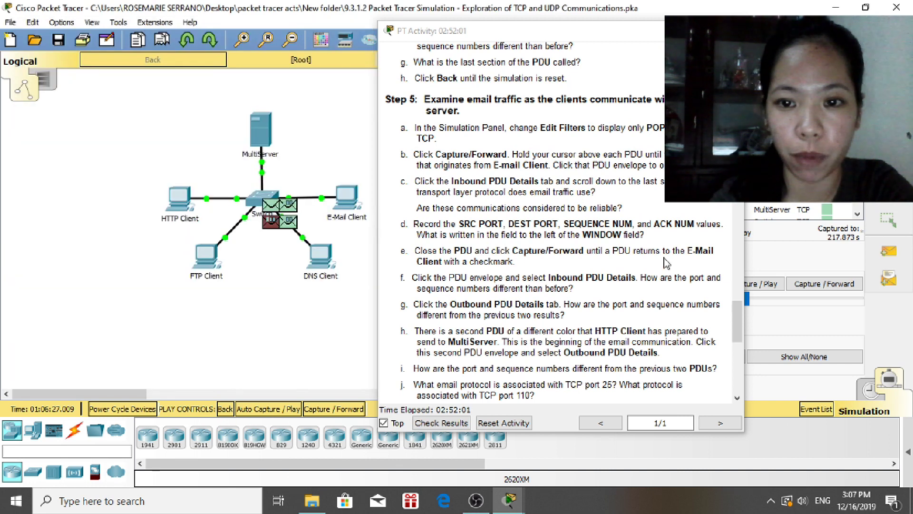
Advance the simulation event by event until a PDU with a checkmark returns to the E-Mail Client.
click(799, 286)
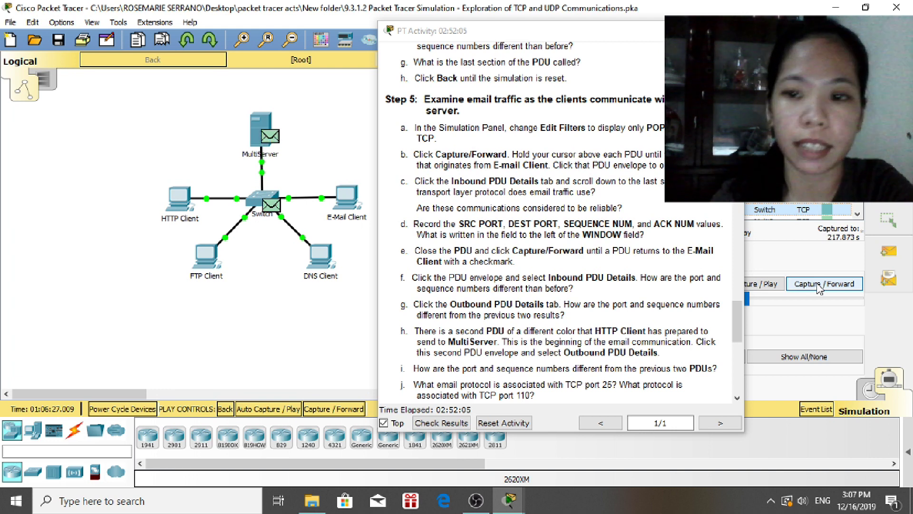
click(819, 285)
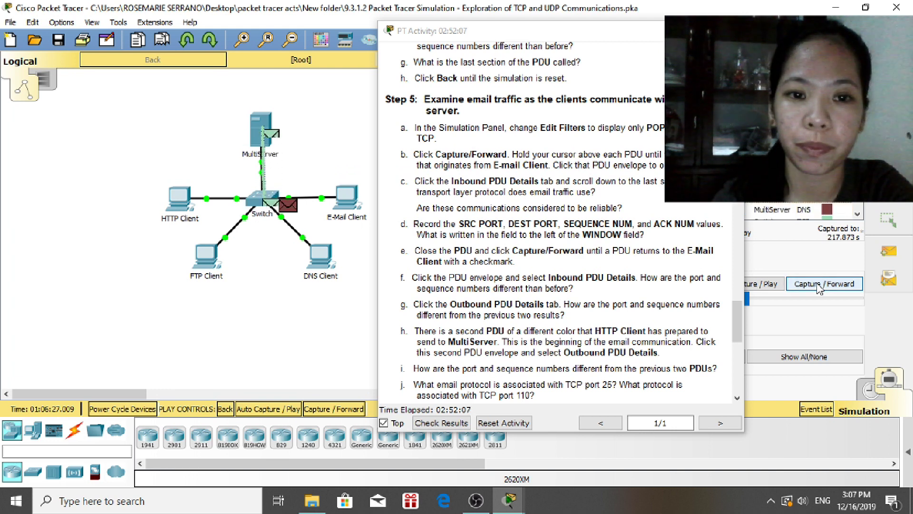
click(819, 285)
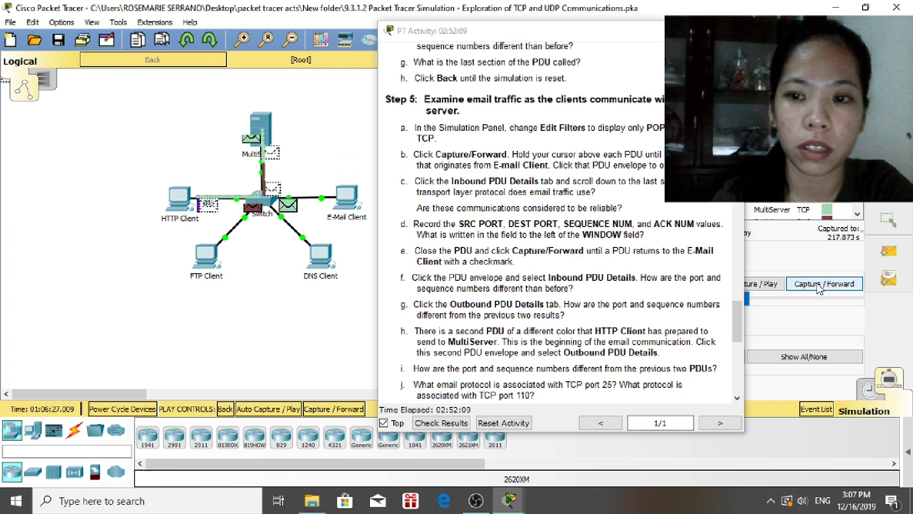
click(820, 285)
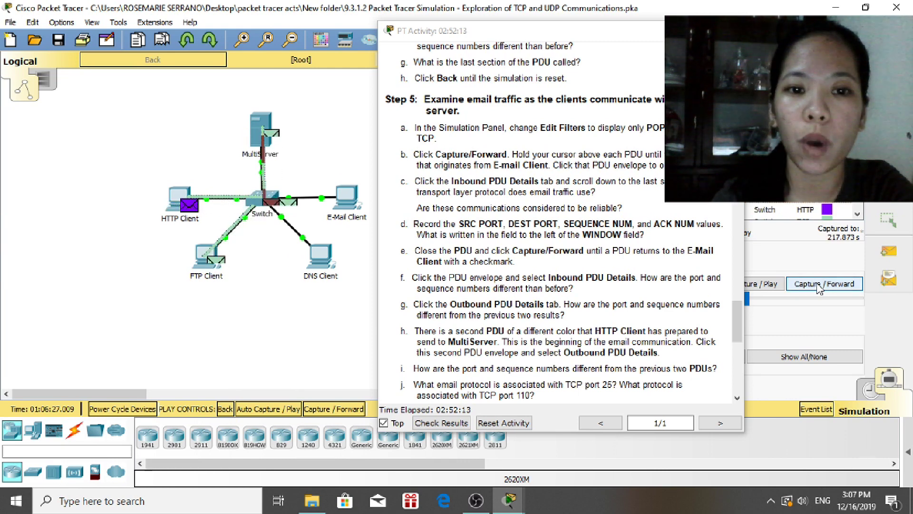
click(819, 285)
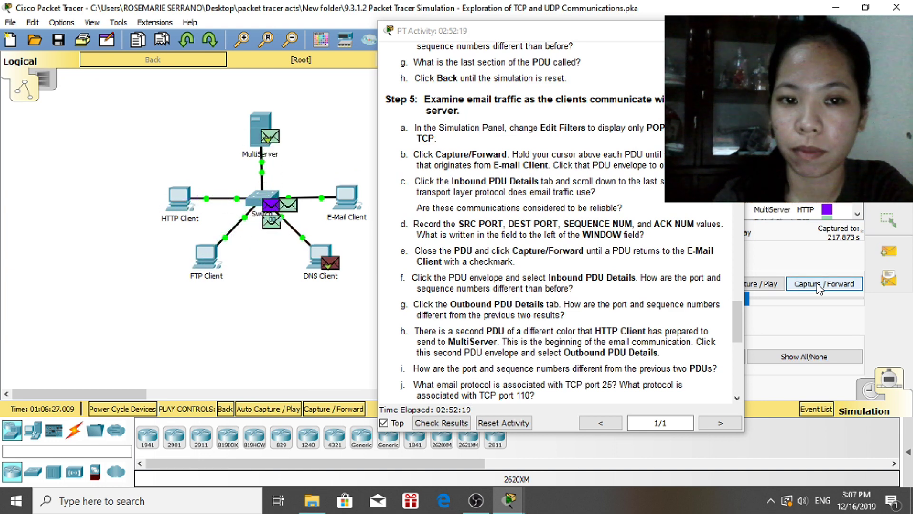
click(820, 286)
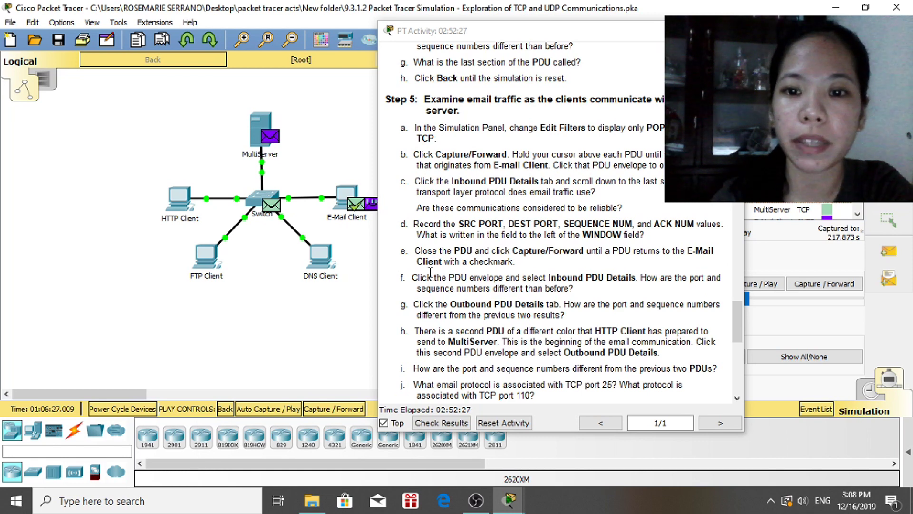
Open the checkmarked PDU at the E-Mail Client and examine the TCP sections of its Inbound and Outbound PDU Details.
click(357, 209)
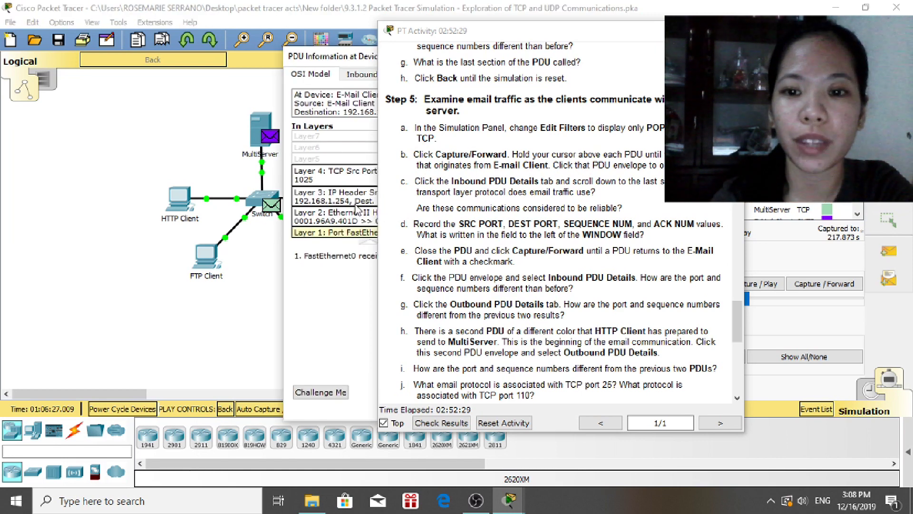
drag(279, 52, 97, 39)
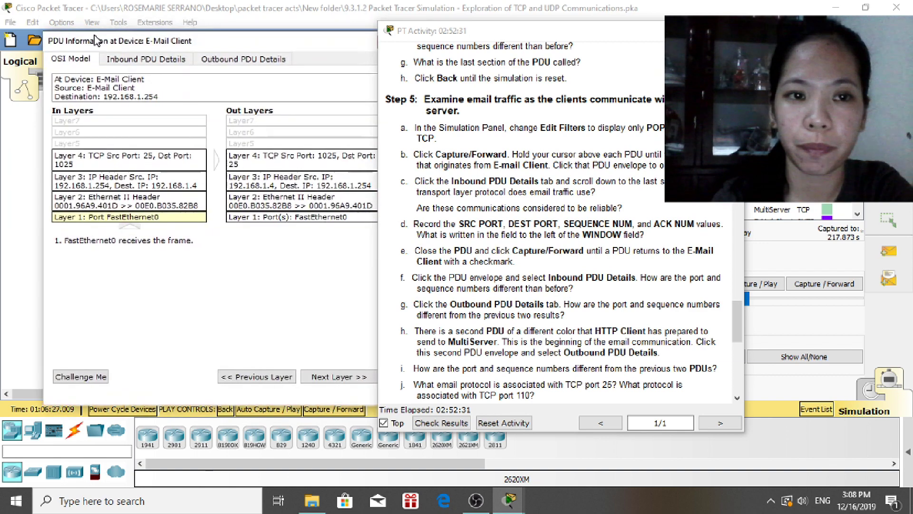
click(145, 60)
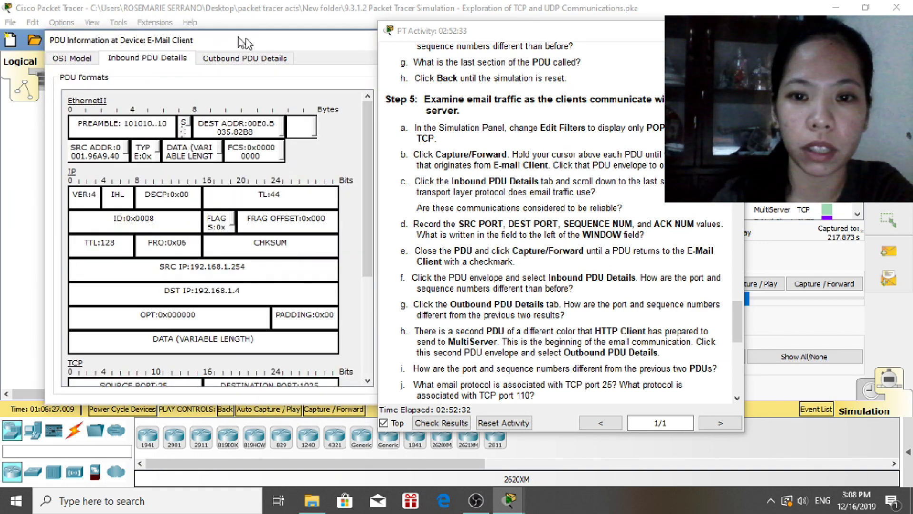
drag(253, 40, 210, 34)
drag(325, 211, 324, 333)
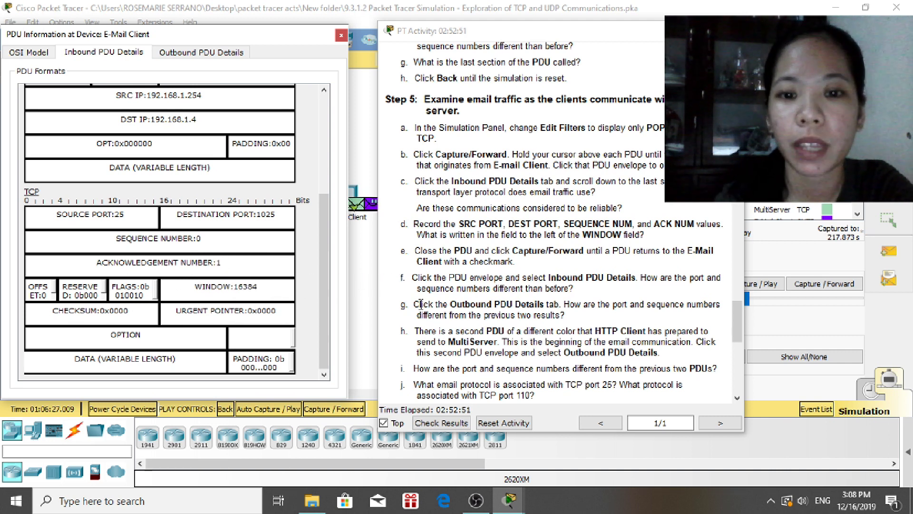
click(204, 53)
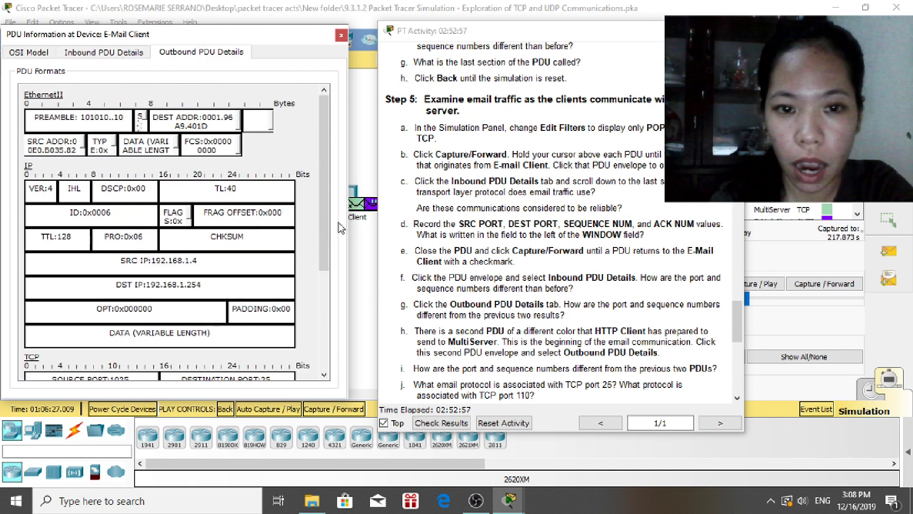
drag(328, 231, 326, 349)
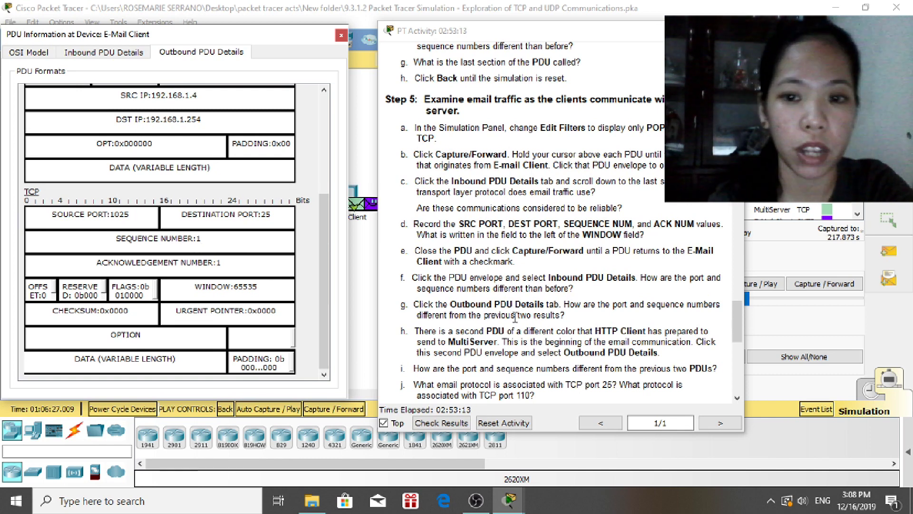
Bring the second-PDU instructions of Step 5 into view and close the checkmarked PDU's information at the E-Mail Client.
click(738, 318)
drag(739, 319, 739, 346)
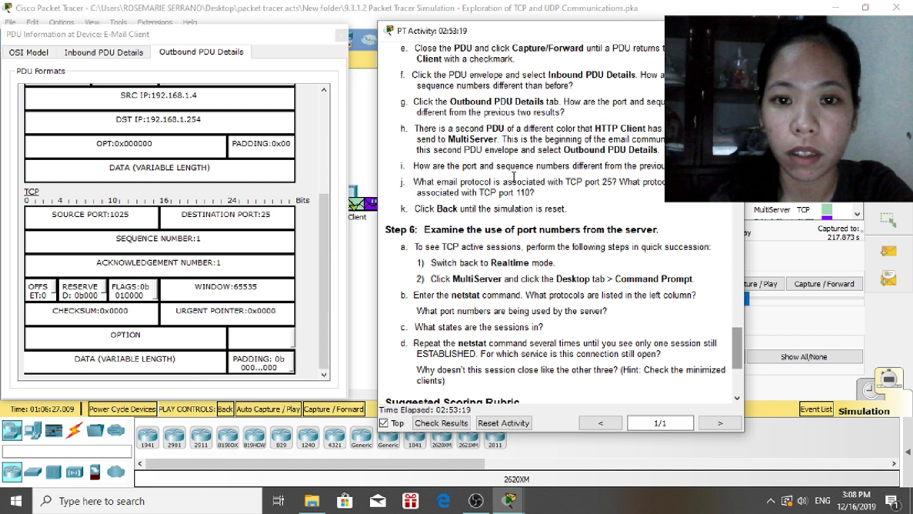
click(343, 37)
click(342, 36)
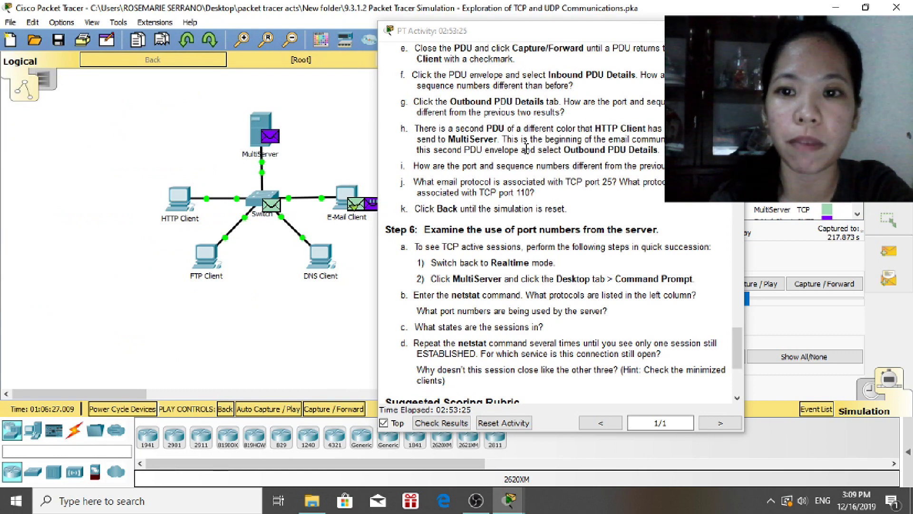
Open the second, purple PDU at the E-Mail Client, examine the TCP section of its Outbound PDU Details, and close it.
click(371, 206)
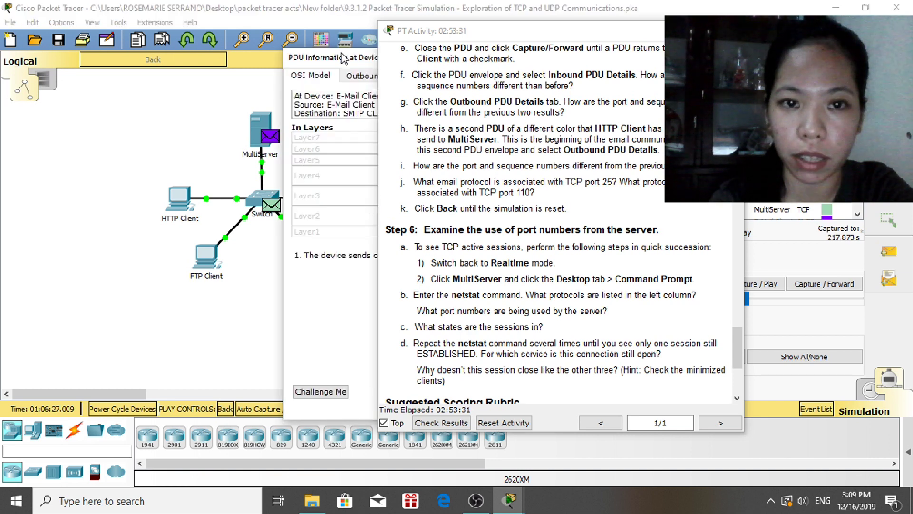
drag(345, 60, 61, 48)
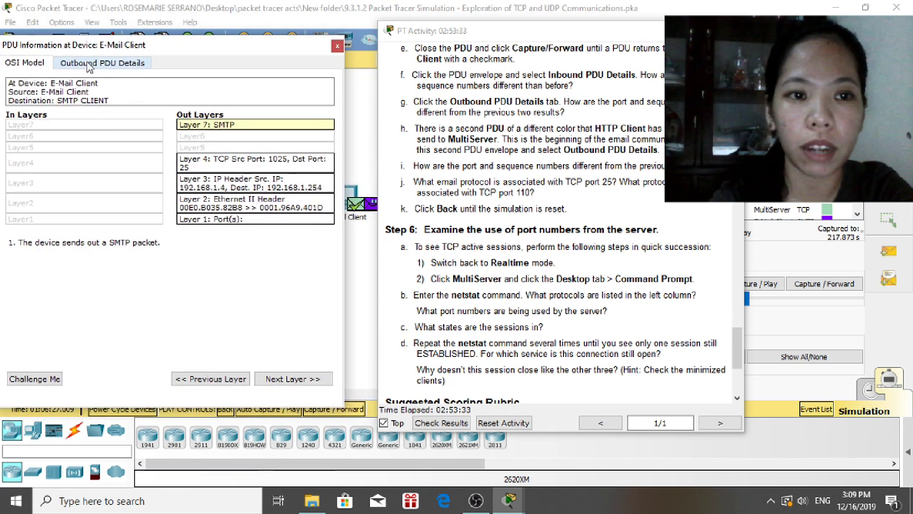
click(90, 64)
drag(172, 50, 204, 45)
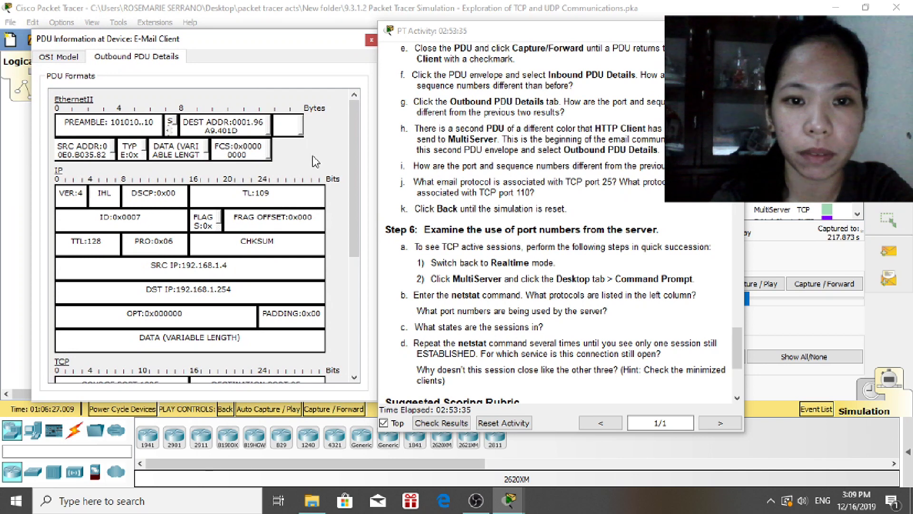
drag(359, 199, 359, 313)
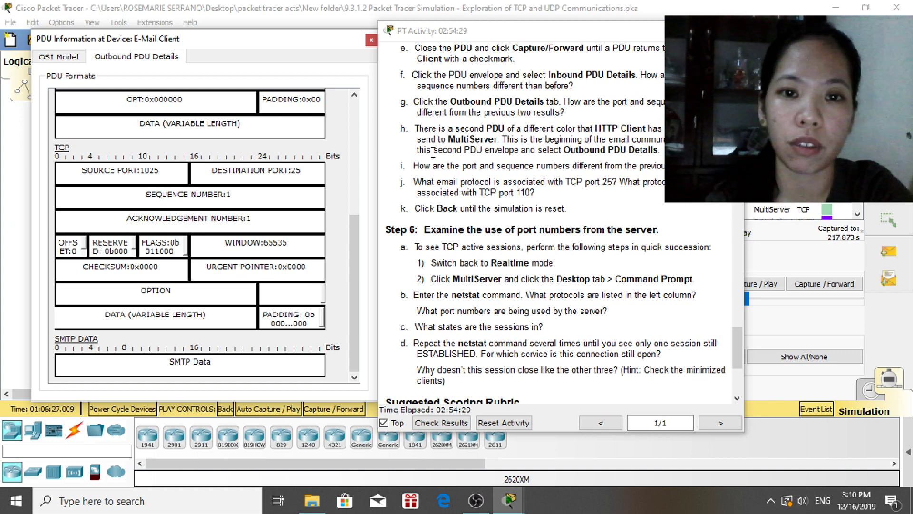
click(372, 41)
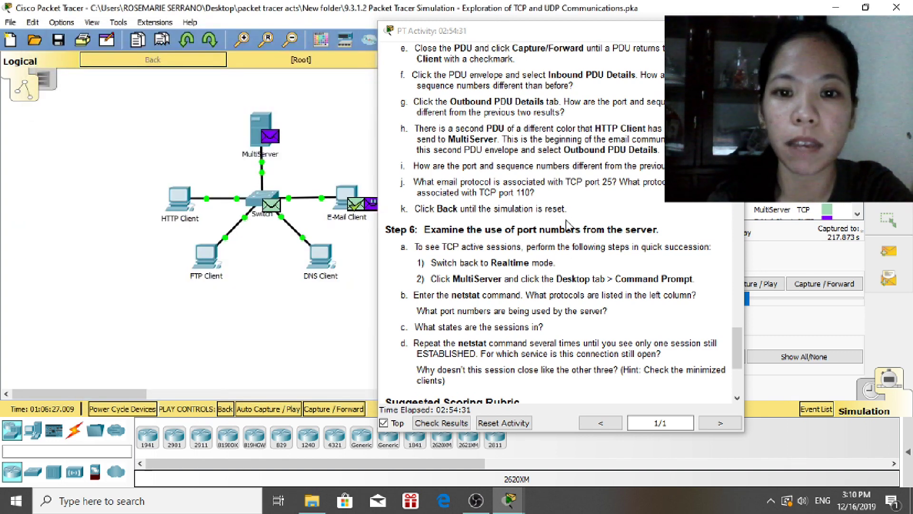
Move the activity instructions clear of the simulation controls and step the simulation back event by event.
drag(596, 35, 447, 43)
click(677, 288)
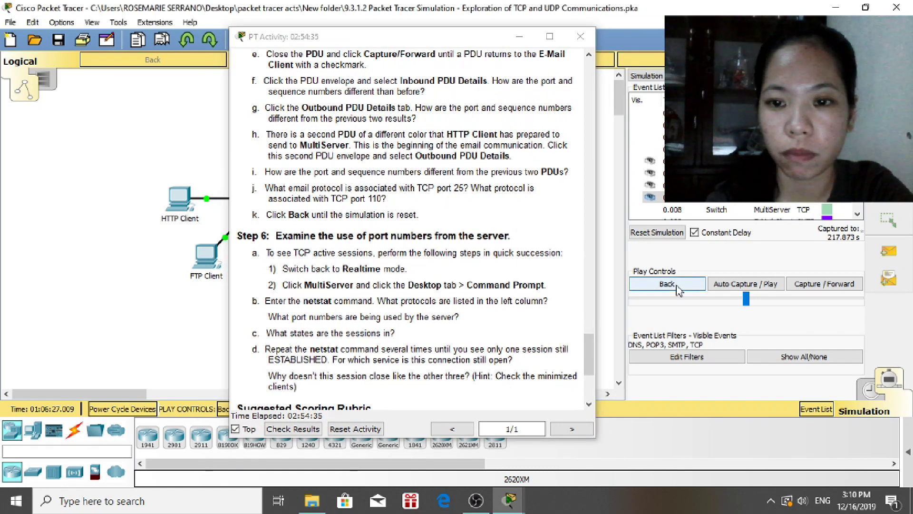
click(676, 287)
click(677, 288)
click(677, 288)
click(677, 288)
click(667, 284)
click(667, 284)
click(667, 284)
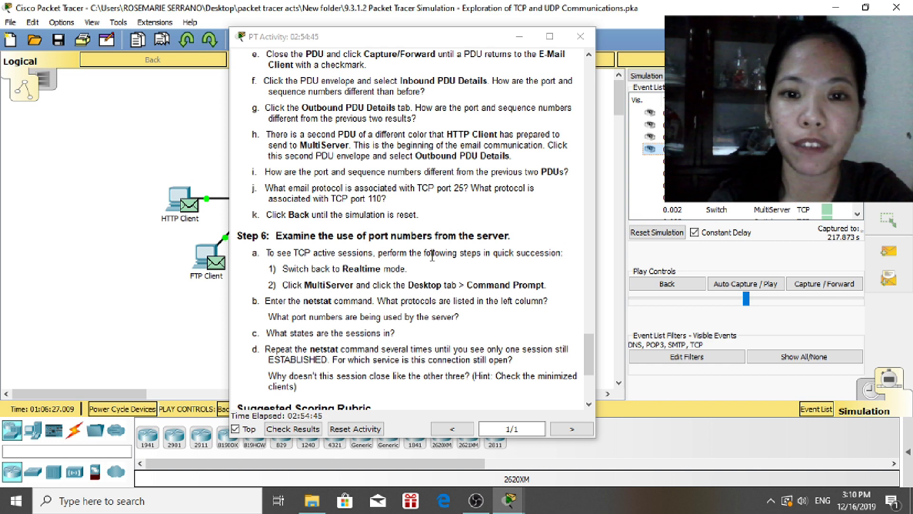
Review the Step 6 instructions, switch to Realtime mode, and move the instructions clear of the network topology.
drag(590, 354, 590, 374)
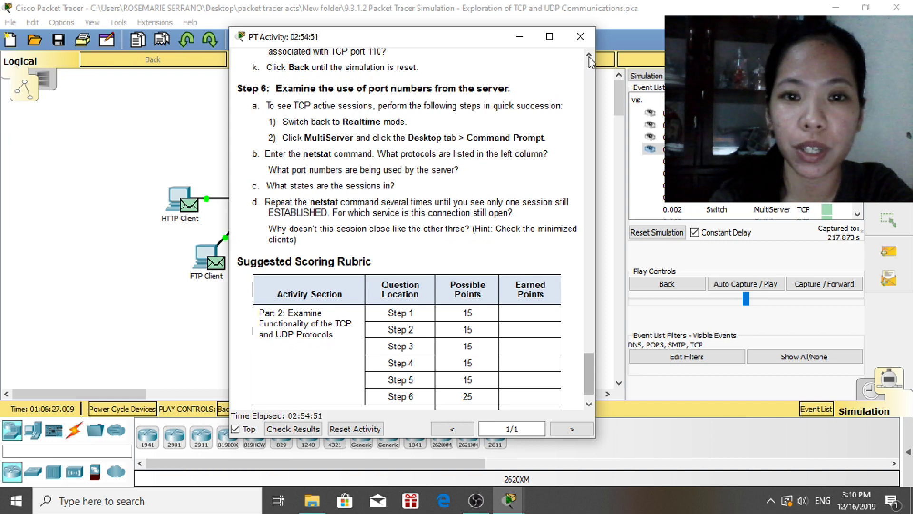
scroll(566, 76, up, 1)
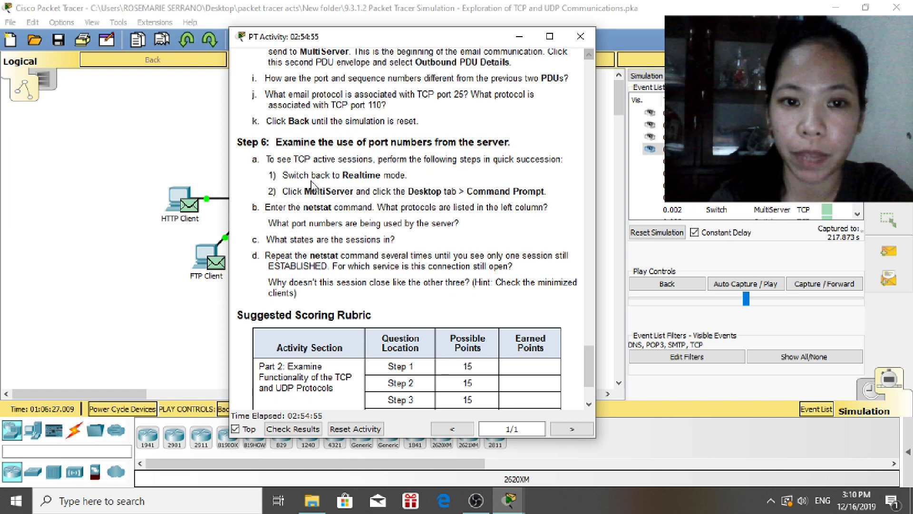
click(864, 396)
drag(474, 37, 525, 42)
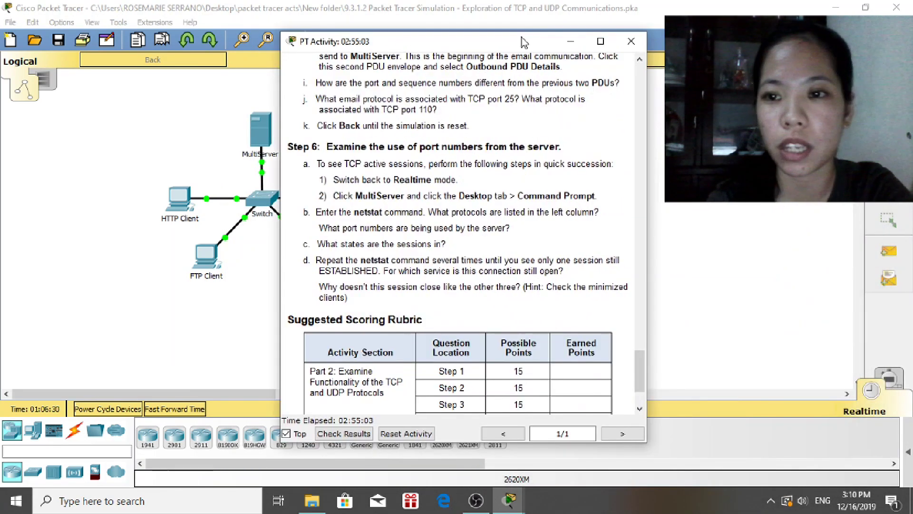
drag(513, 48, 755, 64)
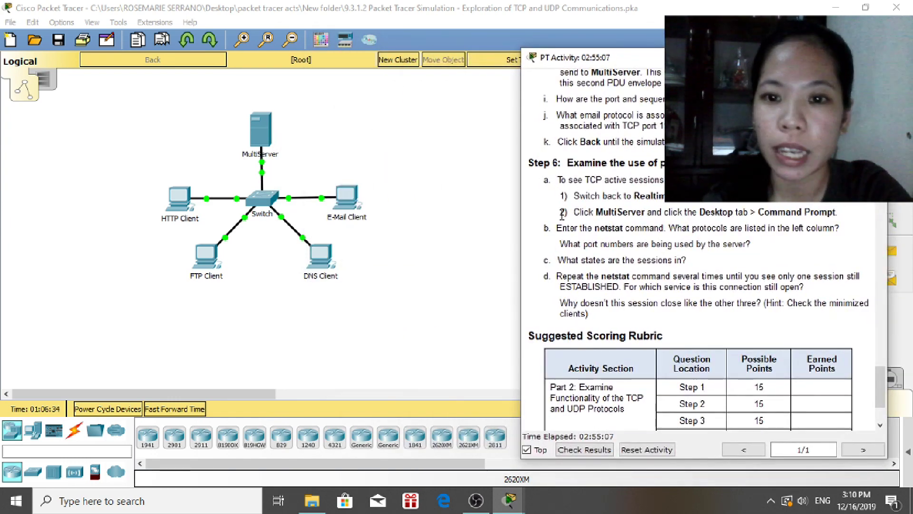
Run netstat in MultiServer's Command Prompt, examine the protocols, ports and states of the active connections, and close the MultiServer window.
click(258, 133)
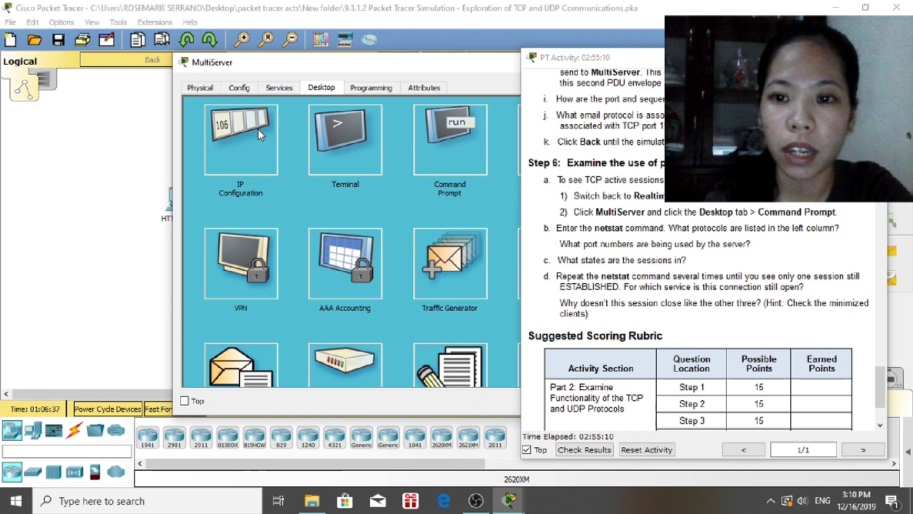
drag(378, 119, 209, 52)
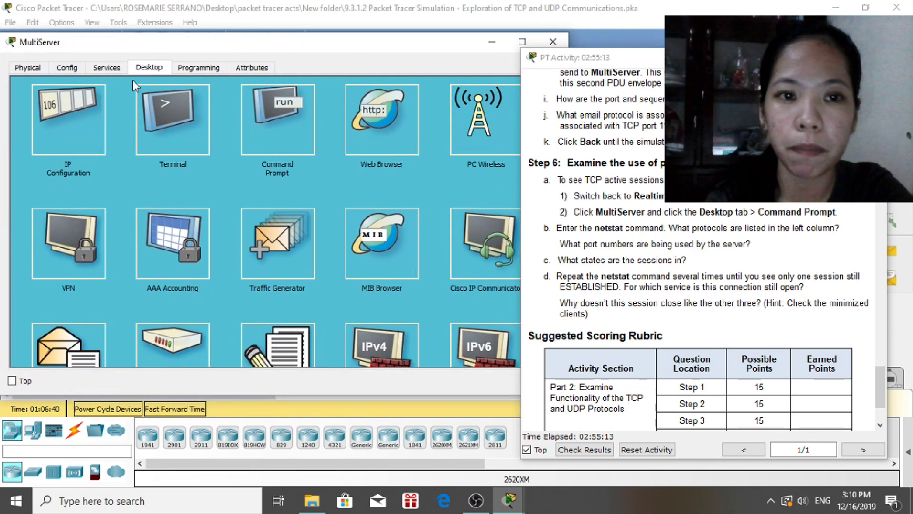
click(283, 135)
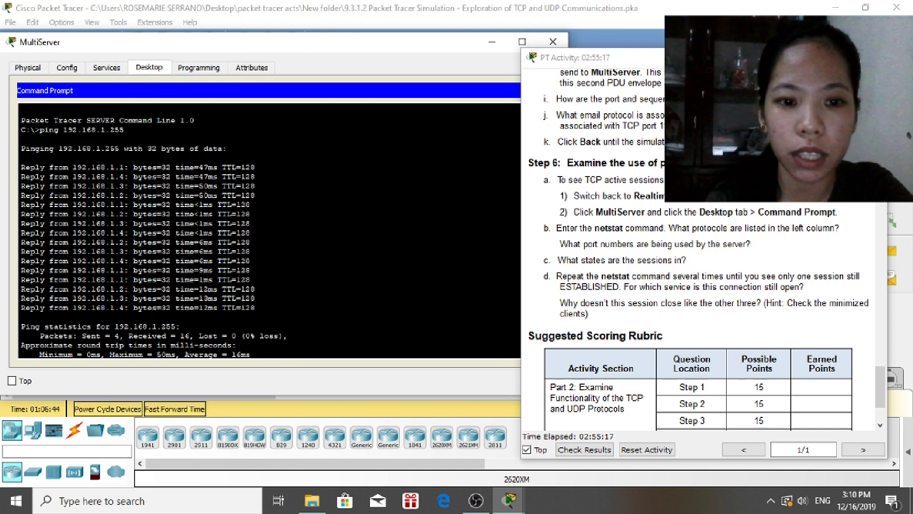
key(Return)
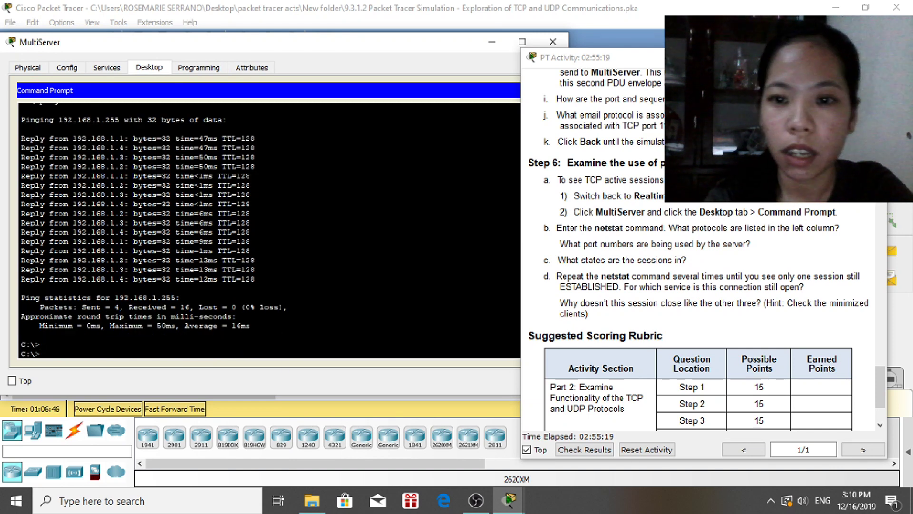
text(netstat)
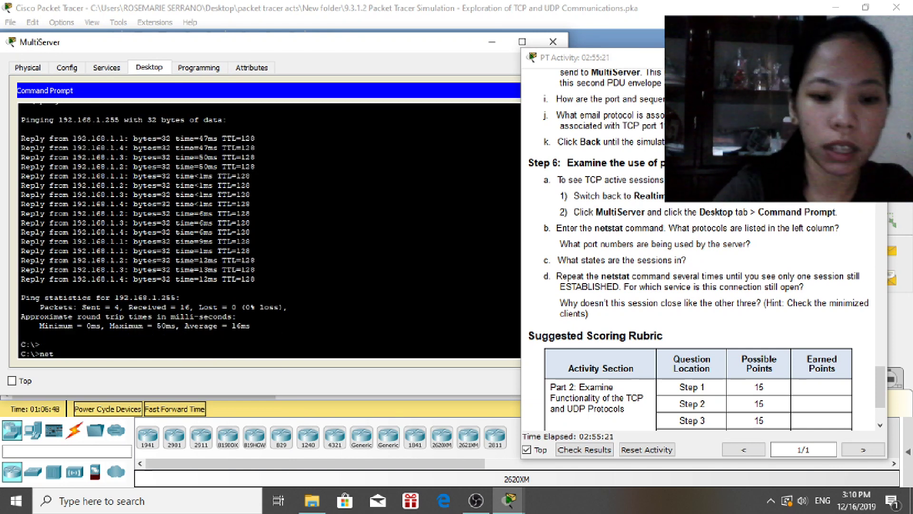
key(BackSpace)
text(tat)
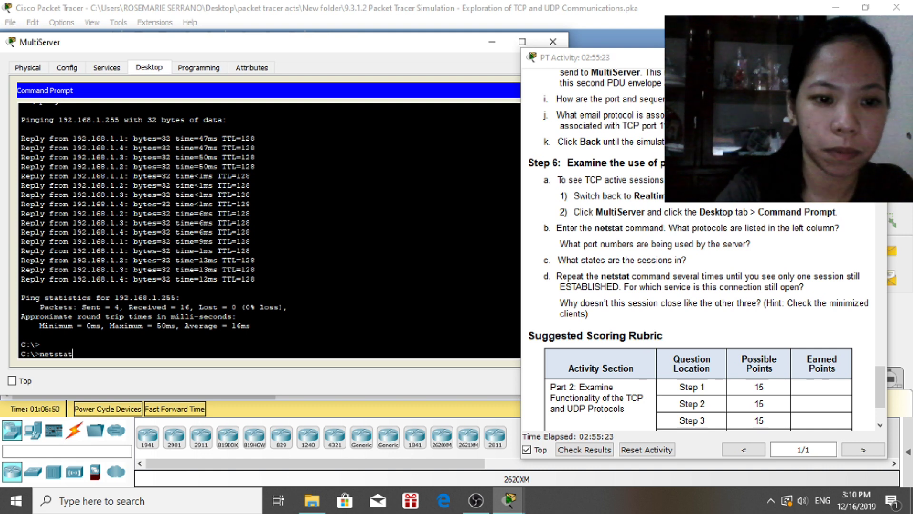
key(Return)
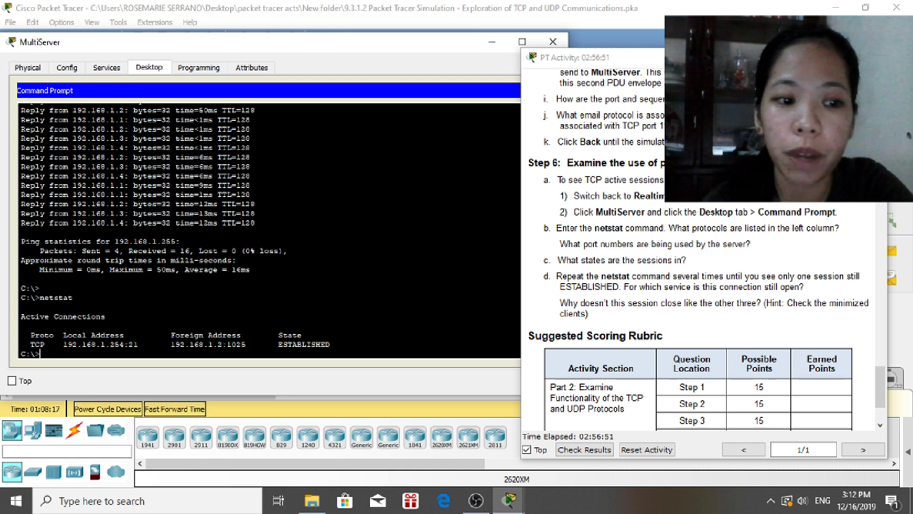
click(552, 41)
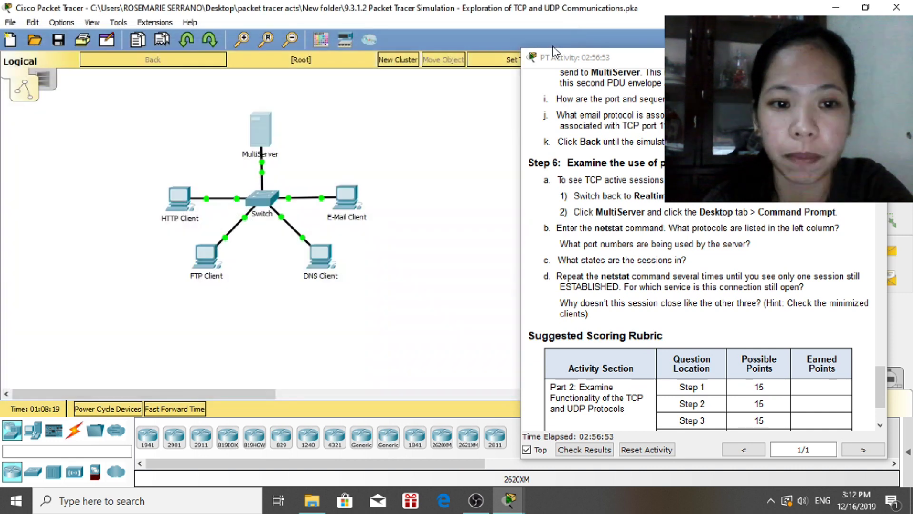